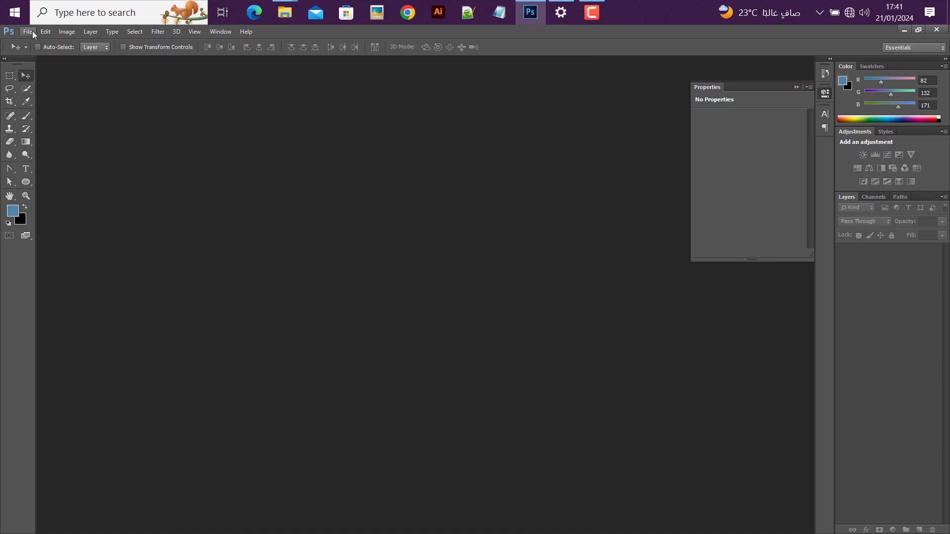
Create a new document of 1080 × 1080 pixels with a resolution of 72 pixels/inch and a white background.
click(28, 32)
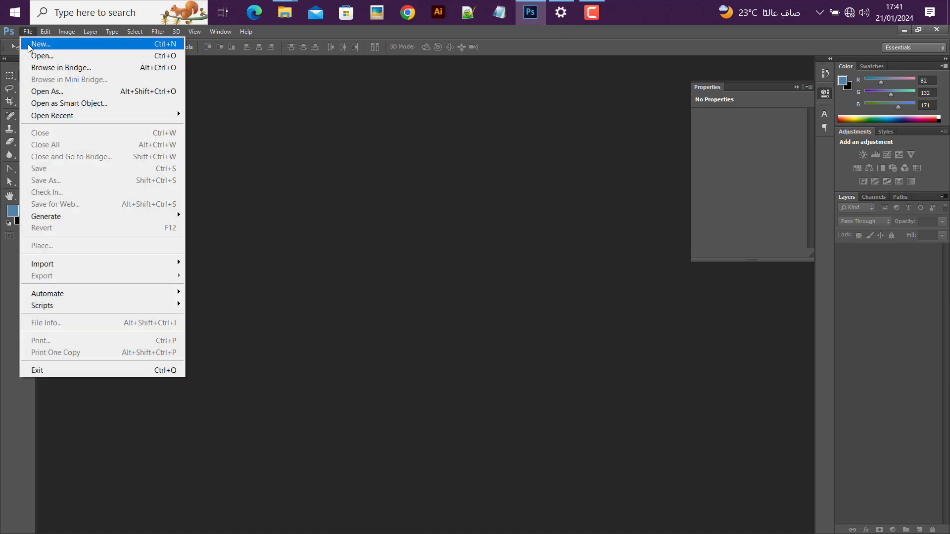
click(29, 42)
double_click(453, 179)
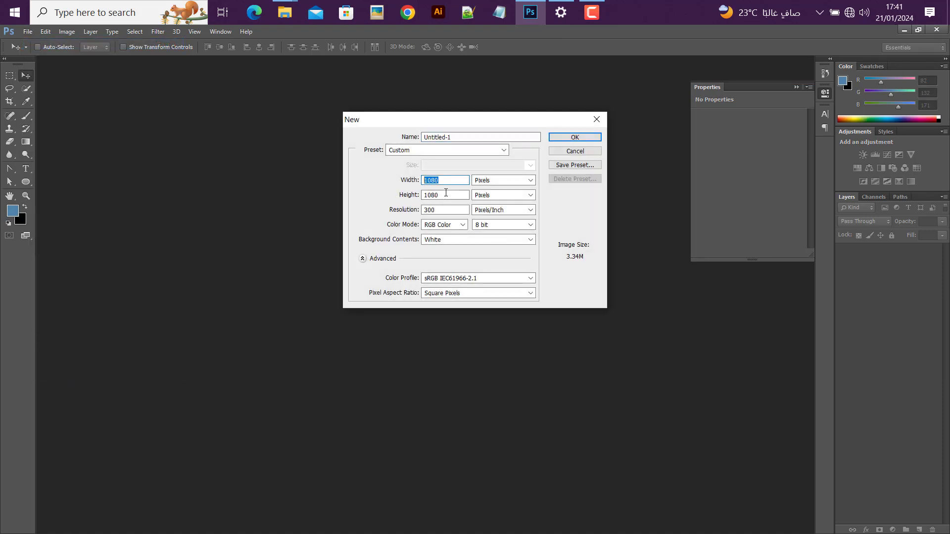
key(Tab)
key(Tab)
text(72)
click(561, 138)
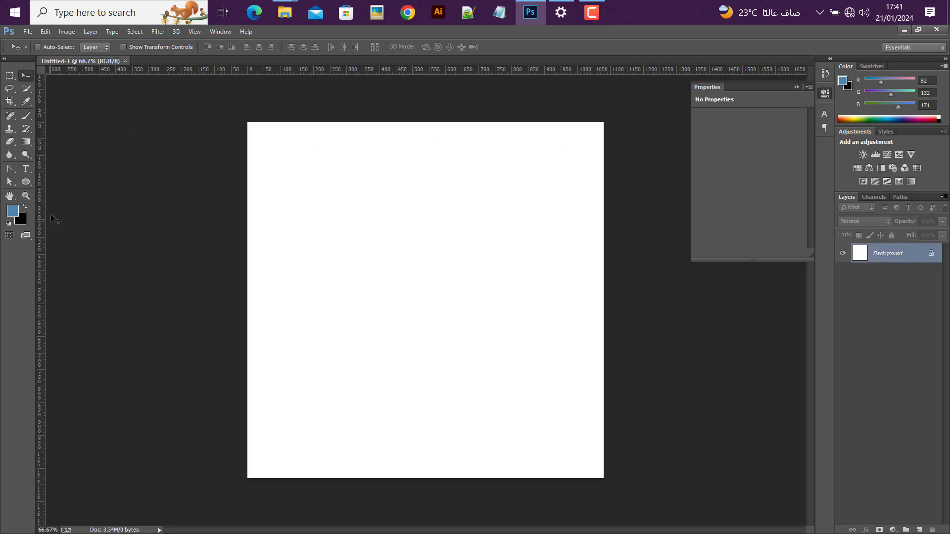
Create a blue rectangle shape of 60 × 60 px on the canvas with the Rectangle tool.
click(26, 181)
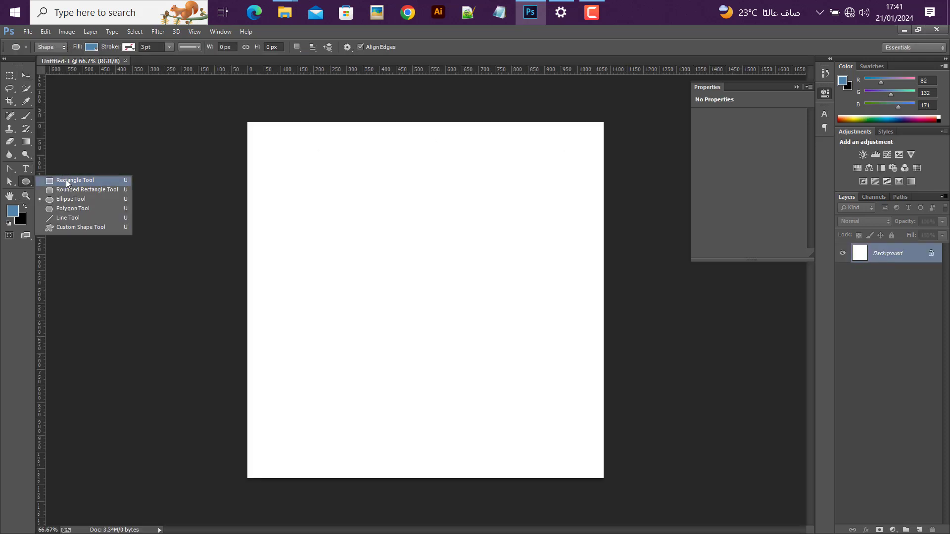
click(66, 180)
click(387, 217)
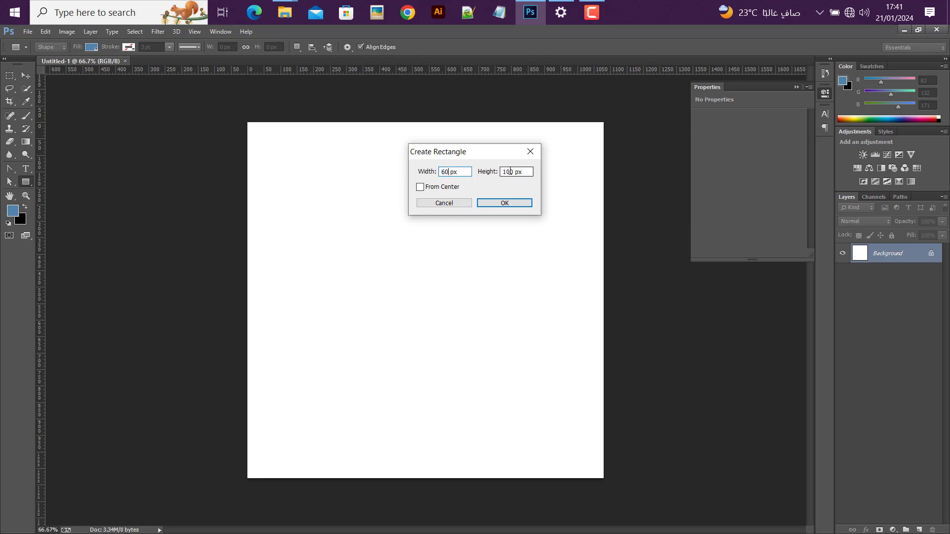
drag(510, 172, 417, 175)
text(6)
key(Return)
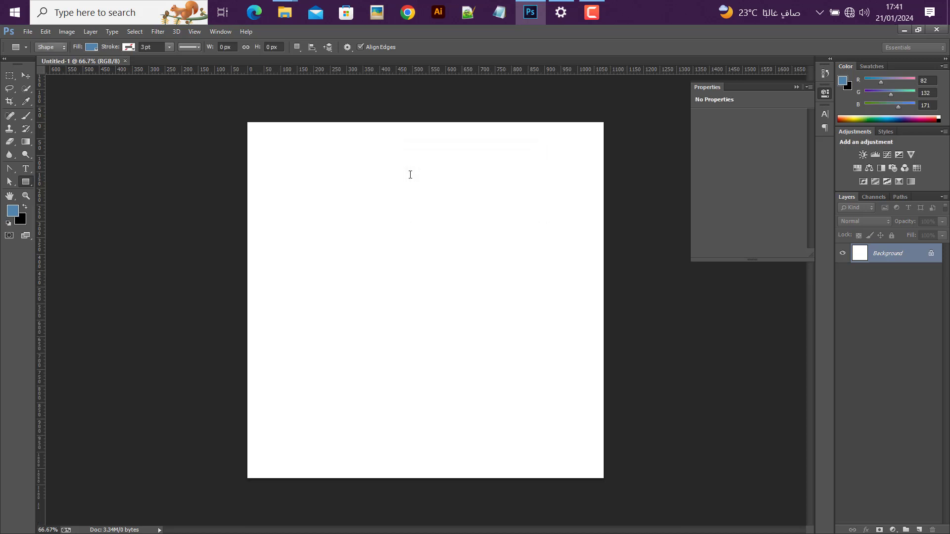
Shift the small square slightly up and duplicate its layer.
click(25, 75)
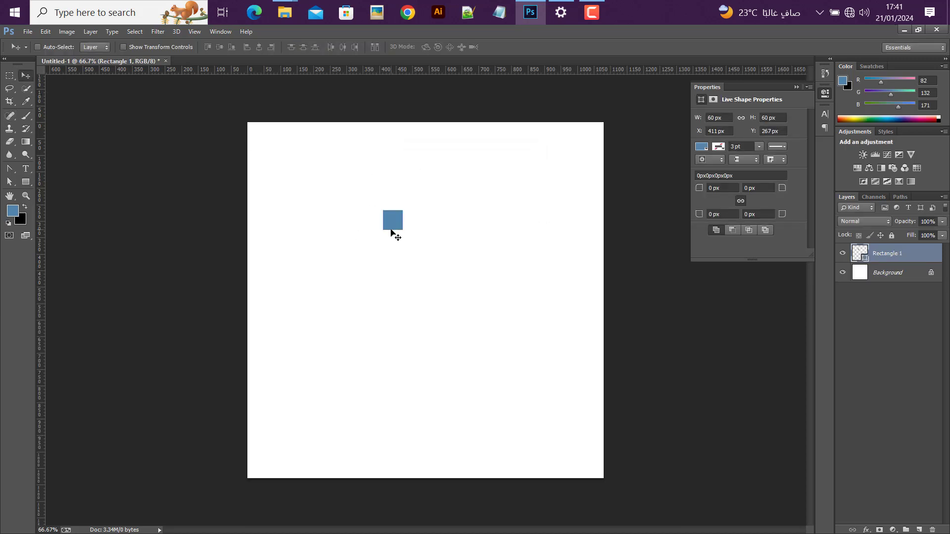
drag(391, 230, 370, 220)
right_click(905, 256)
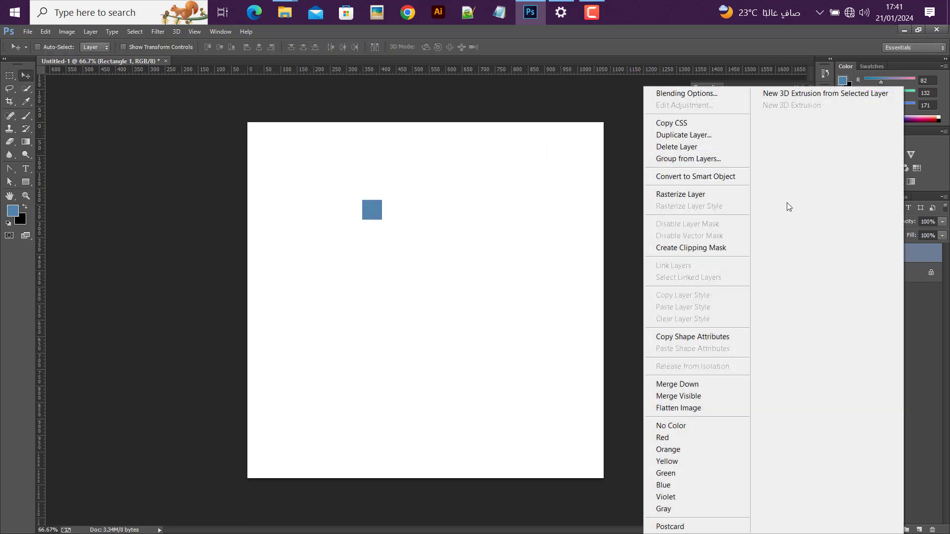
click(678, 131)
click(561, 164)
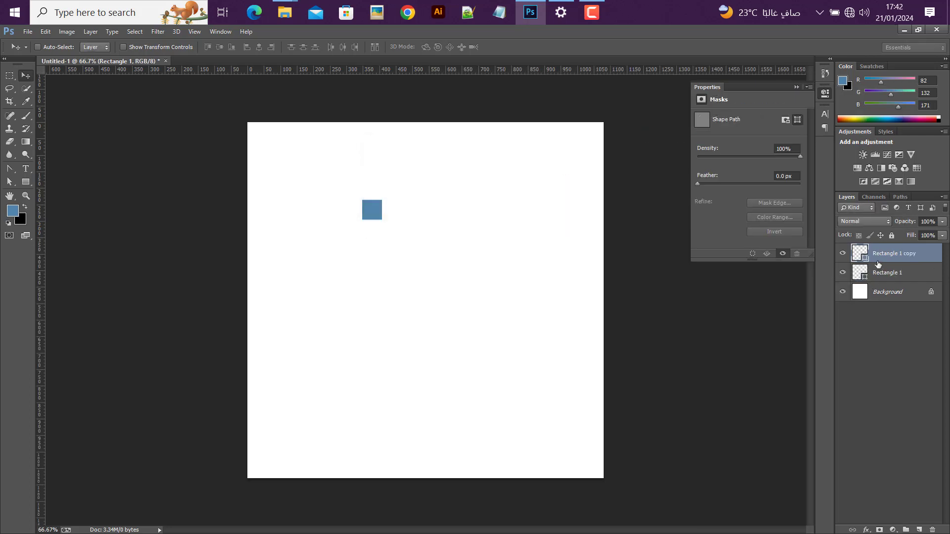
Place one small square in the canvas's upper-left corner and the other in its lower-right corner.
drag(842, 273, 845, 262)
click(843, 273)
click(843, 253)
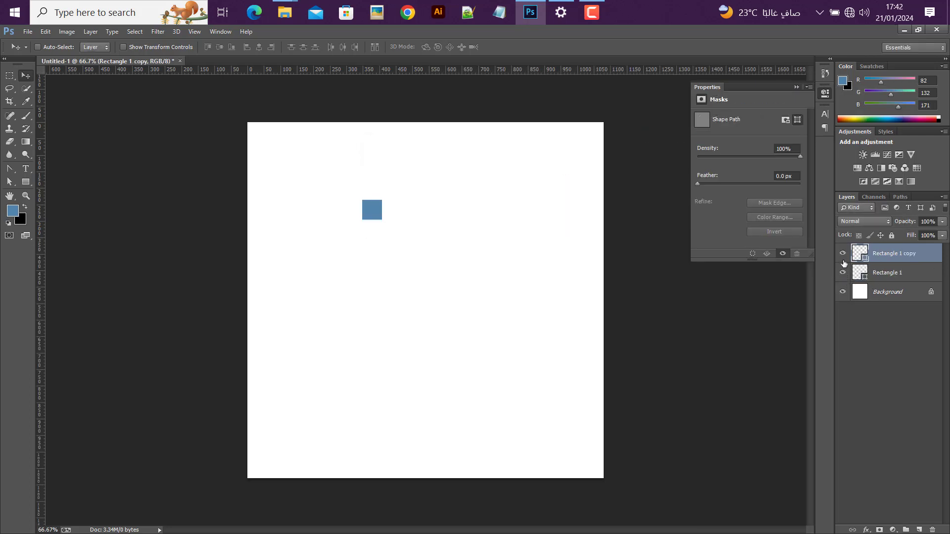
drag(354, 206, 239, 129)
ctrl+click(373, 214)
drag(373, 214, 605, 477)
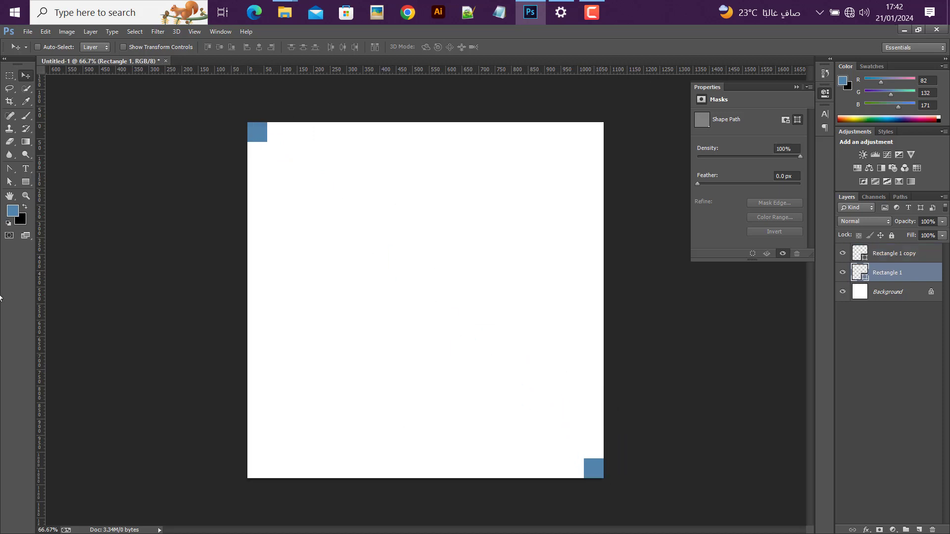
Add two vertical and two horizontal guides along the inner edges of the corner squares, and delete both square layers.
drag(42, 274, 267, 291)
drag(298, 72, 300, 142)
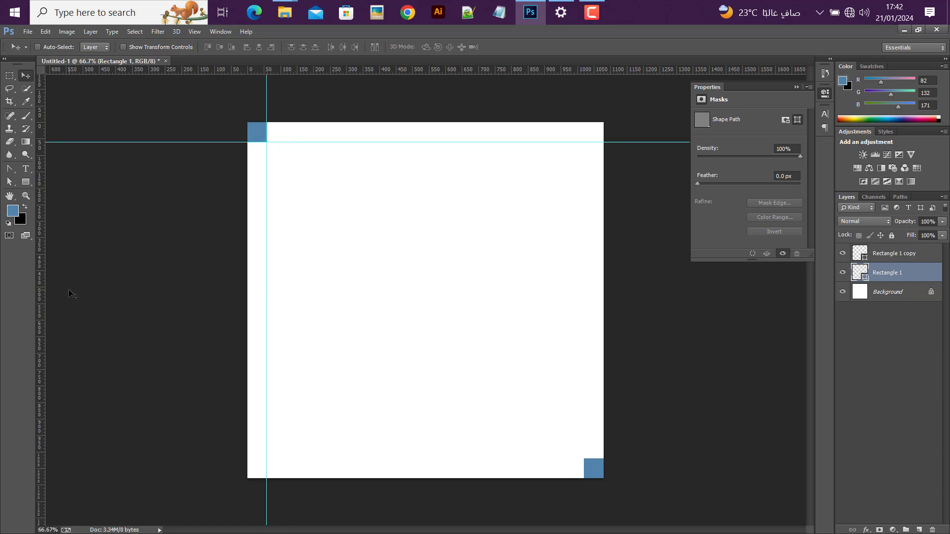
drag(42, 278, 583, 384)
drag(466, 71, 491, 457)
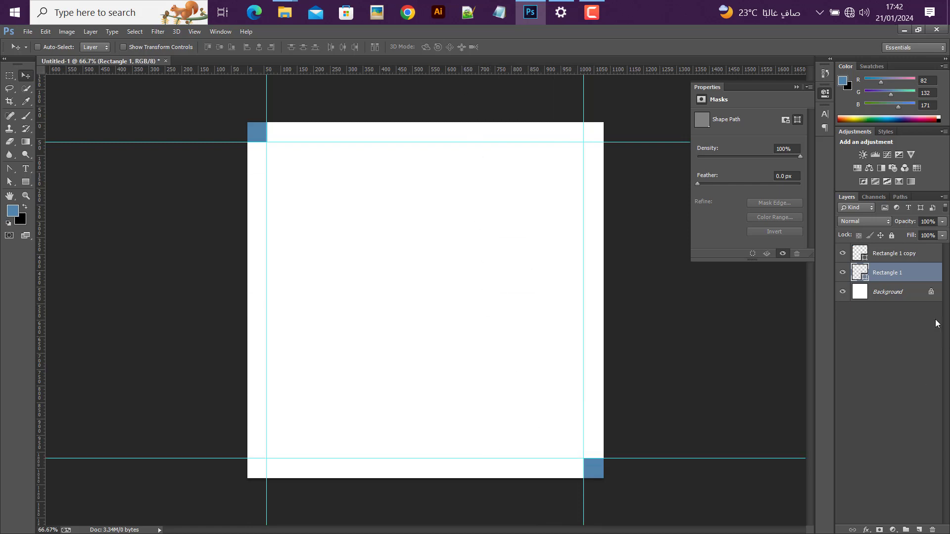
shift+click(894, 254)
key(Delete)
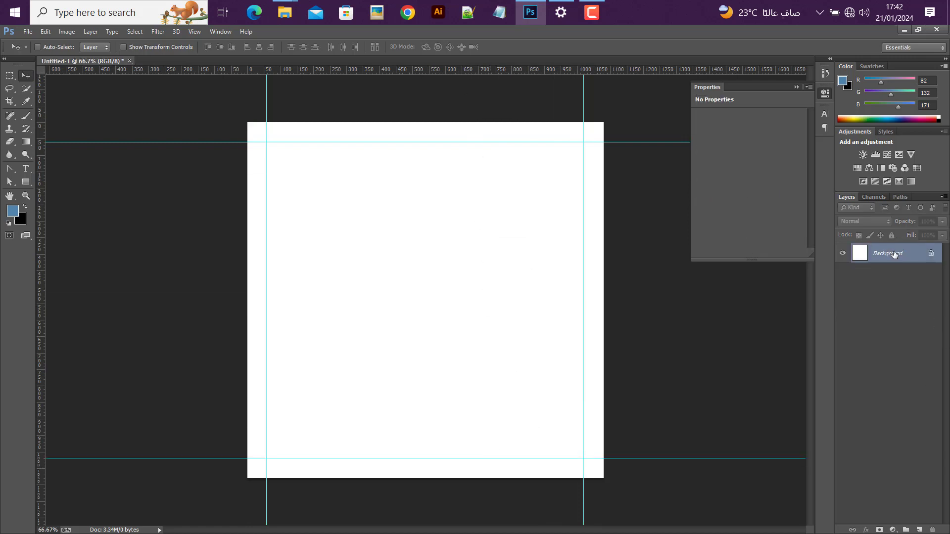
Draw a square shape of about 641 × 641 px and centre it horizontally and vertically on the canvas.
click(28, 181)
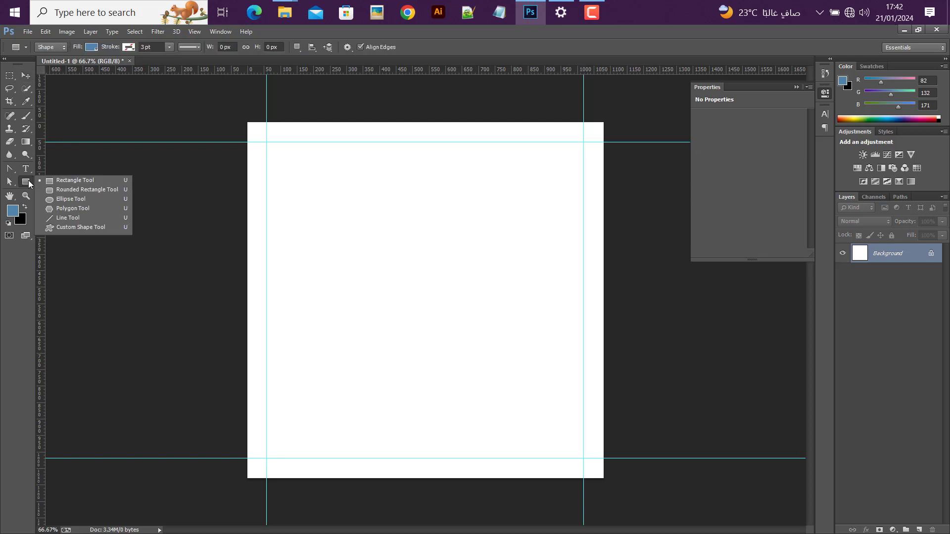
click(77, 181)
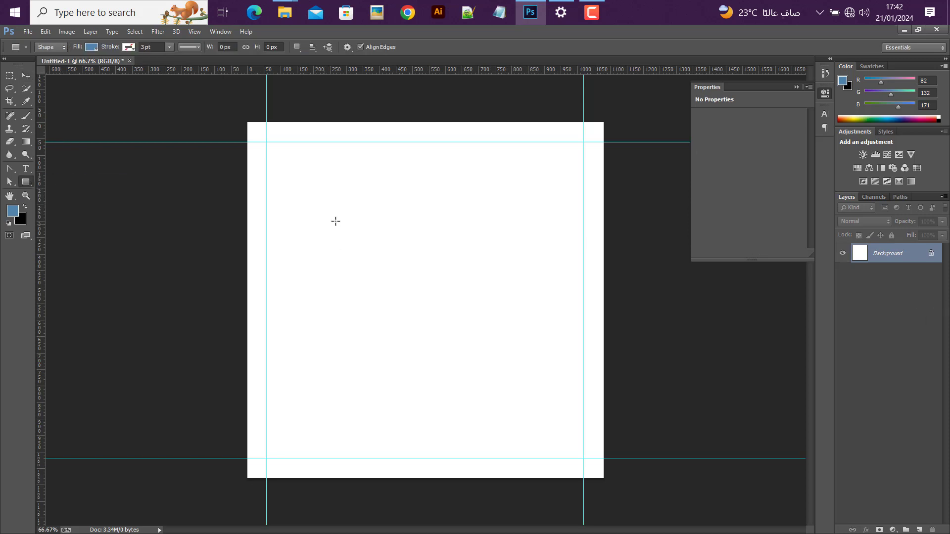
drag(348, 208, 560, 517)
click(27, 77)
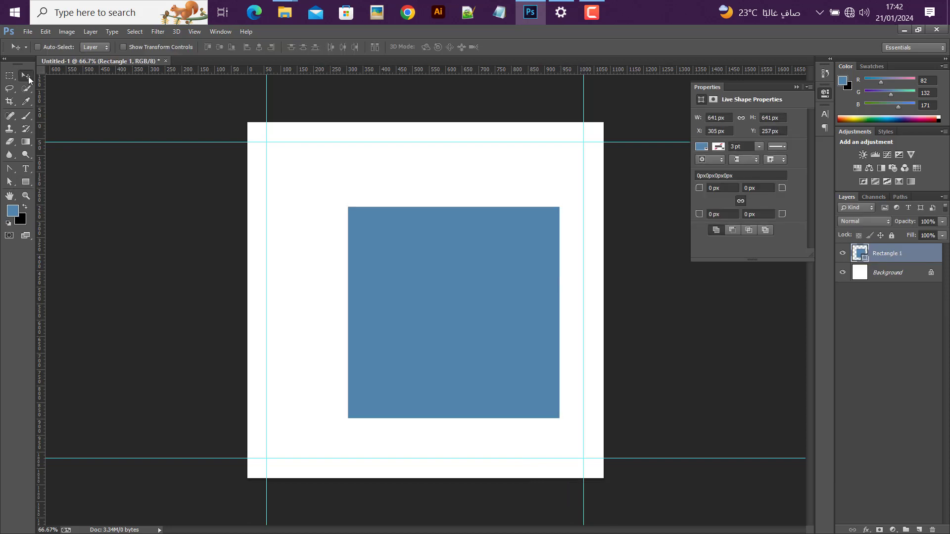
drag(445, 326, 406, 310)
key(ctrl+a)
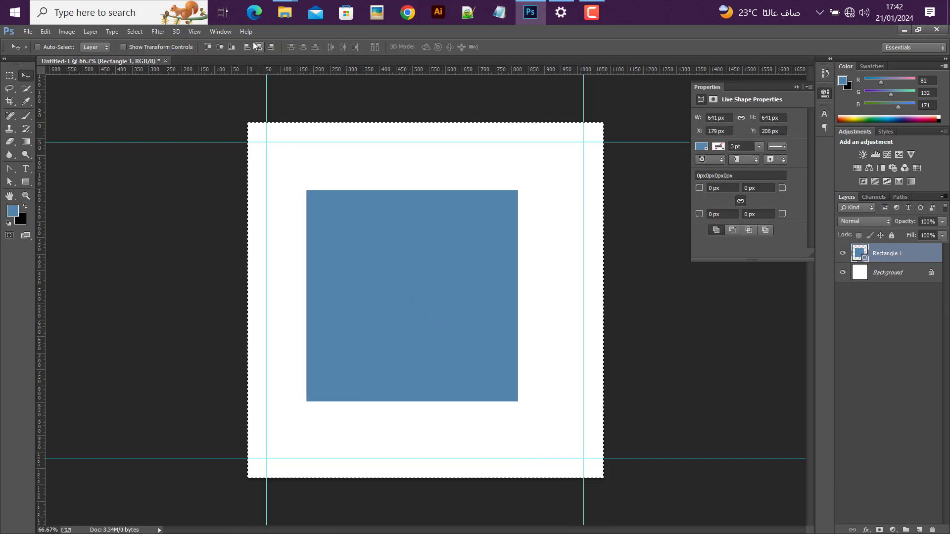
click(220, 47)
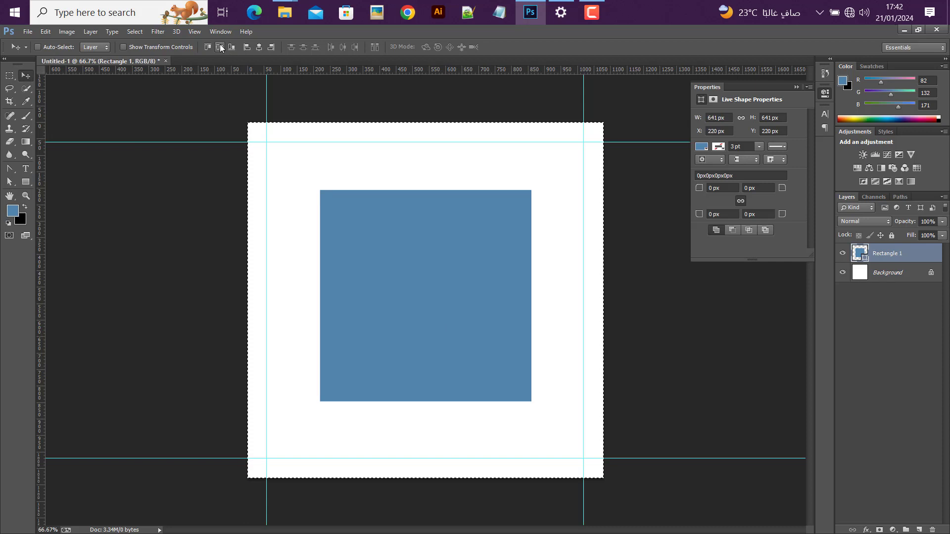
Give the large square no fill and a 30 pt black stroke, and move it up to about Y 168 px.
click(26, 181)
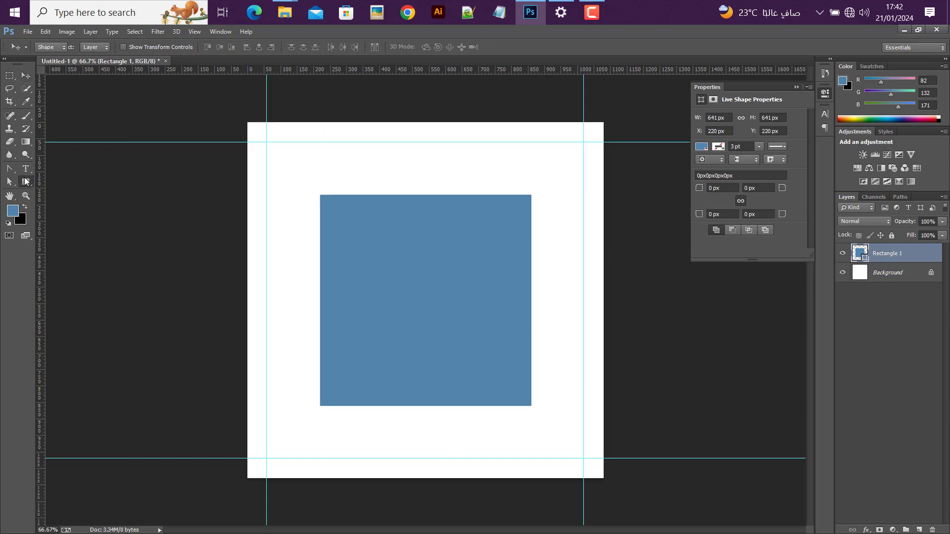
click(91, 47)
click(48, 66)
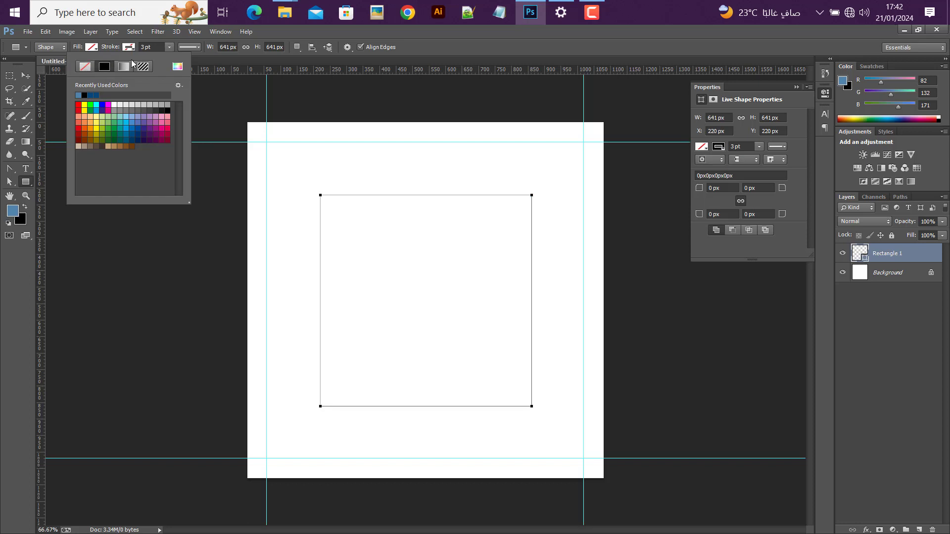
click(111, 67)
drag(146, 47, 121, 53)
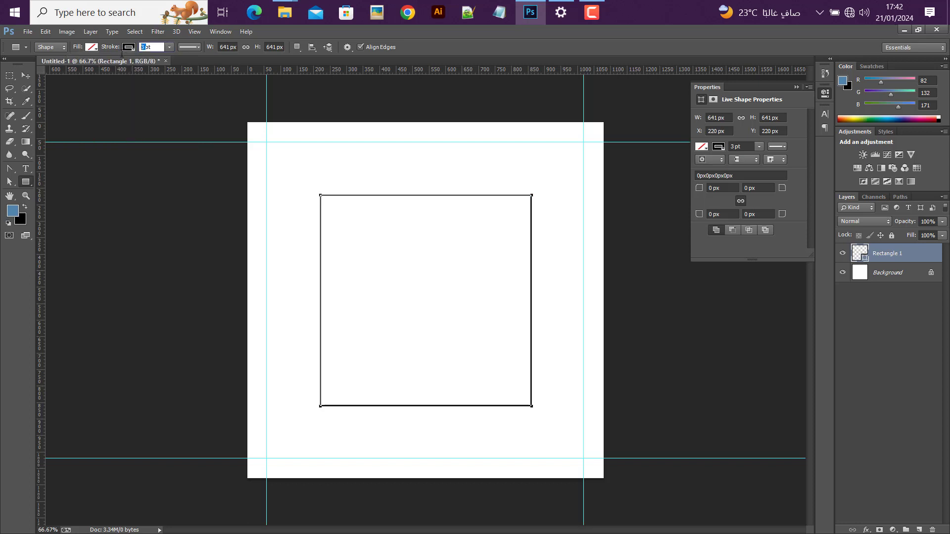
text(30)
key(Return)
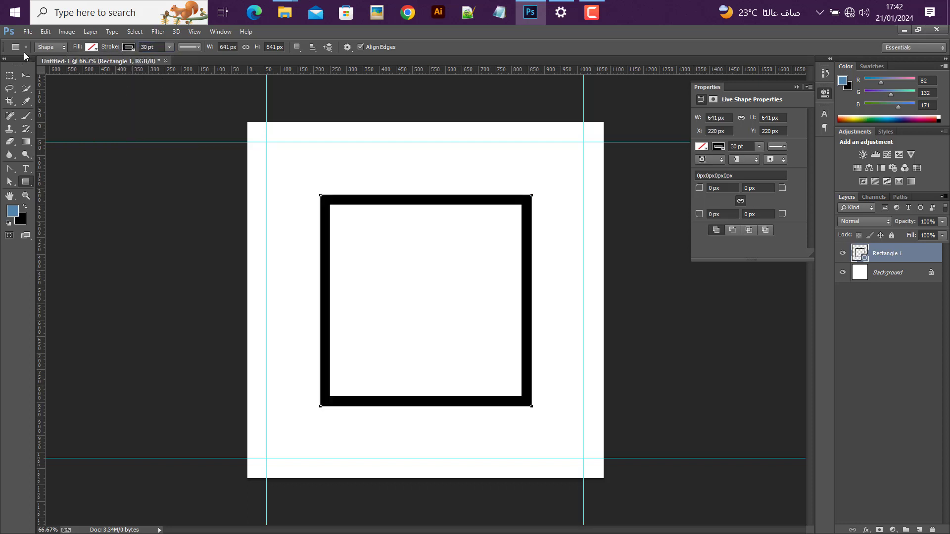
click(25, 75)
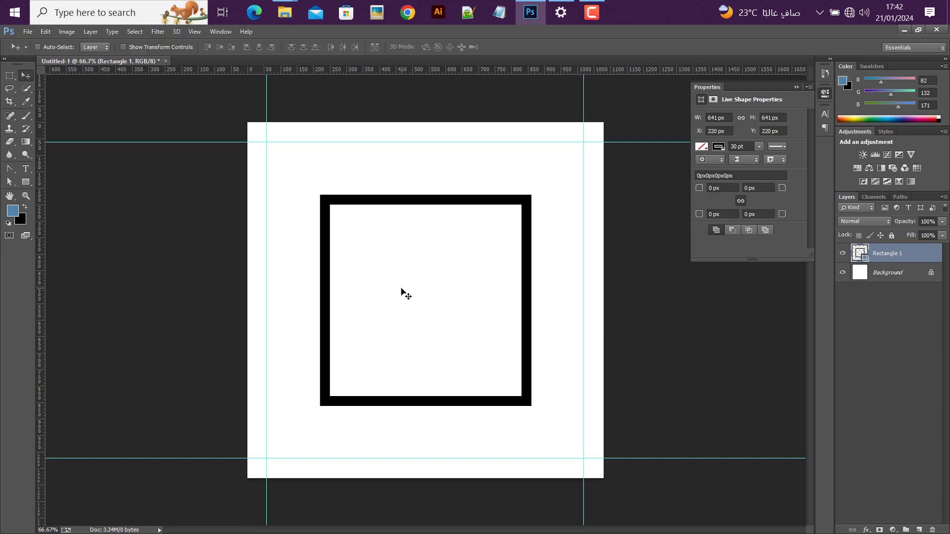
drag(401, 292, 403, 274)
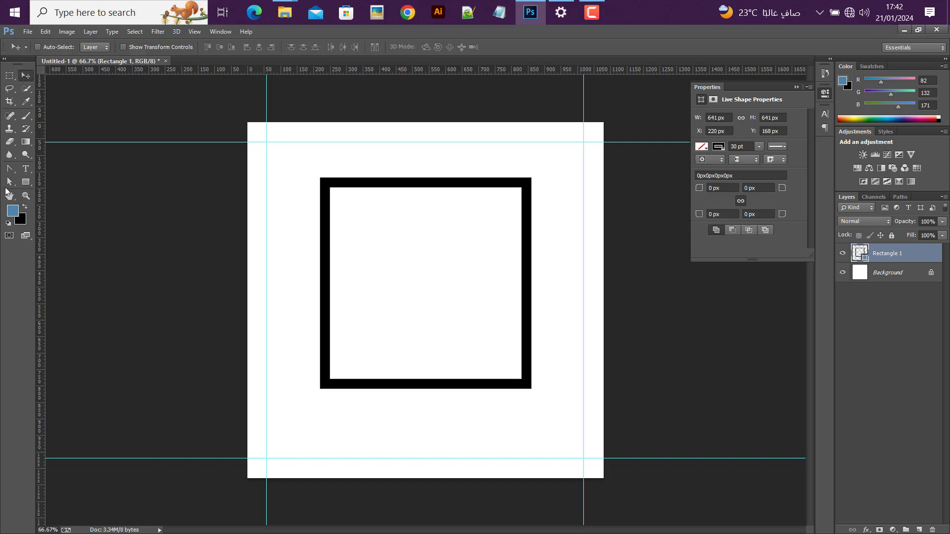
Draw a blue rectangle of about 1106 × 313 px behind the black frame, extending past the canvas's right edge.
click(25, 181)
click(856, 269)
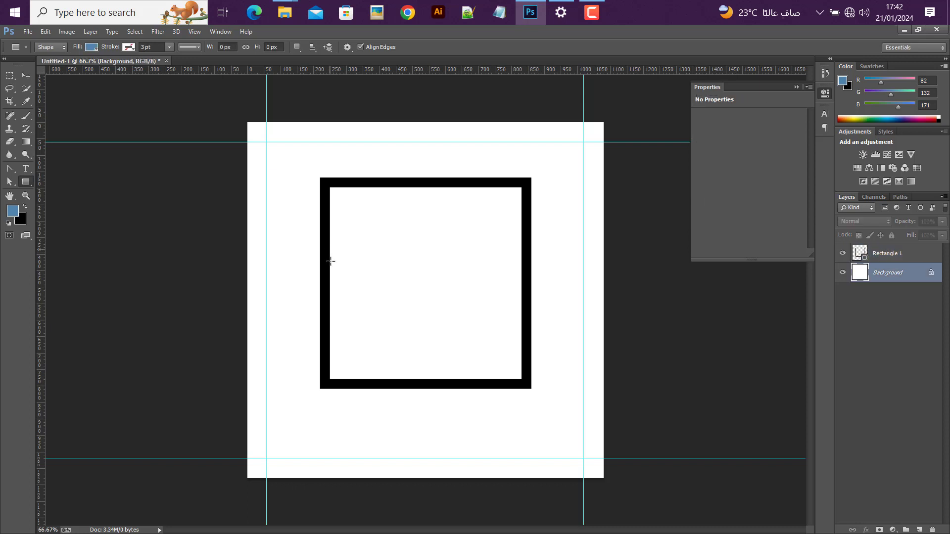
drag(359, 241, 722, 342)
key(v)
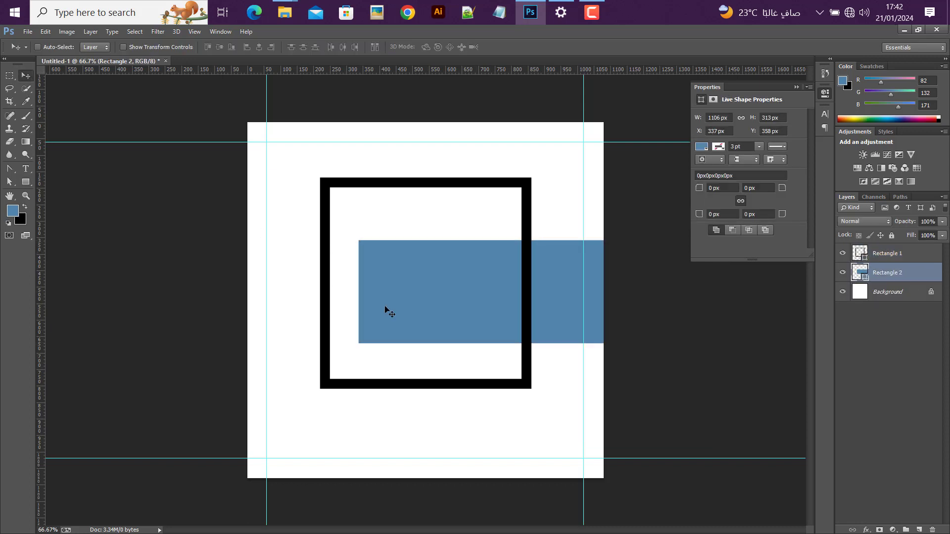
drag(499, 319, 496, 306)
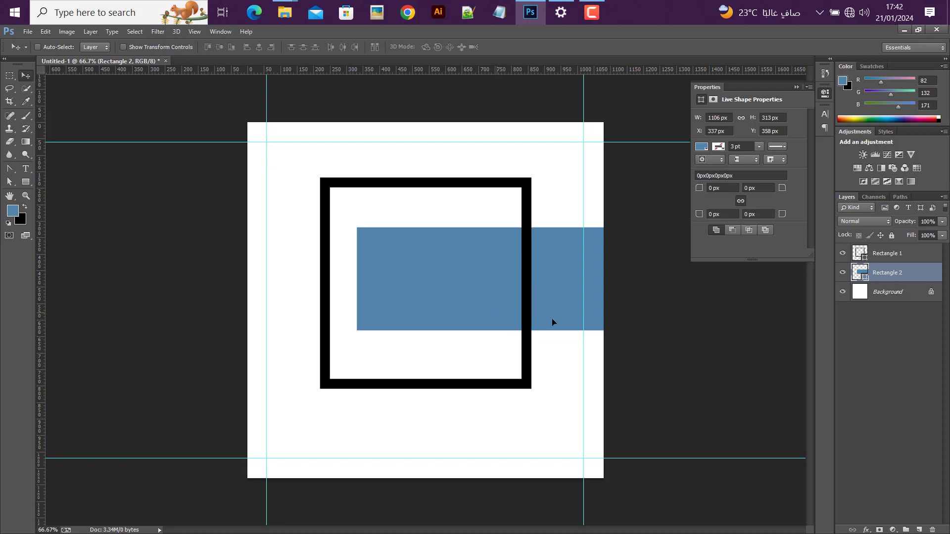
Align the blue rectangle's vertical centre to the black frame and nudge it 10 px to the right.
ctrl+click(860, 253)
click(220, 47)
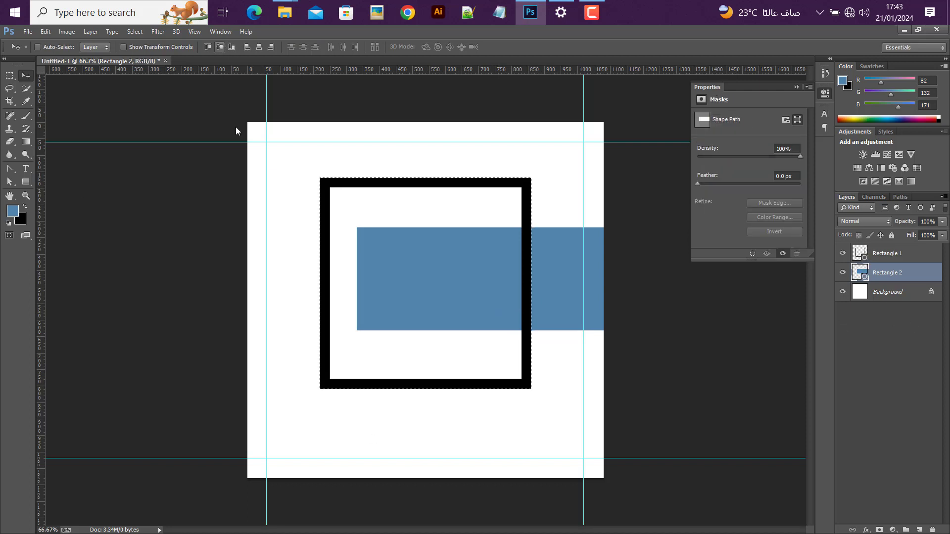
key(ctrl+d)
key(shift+Right)
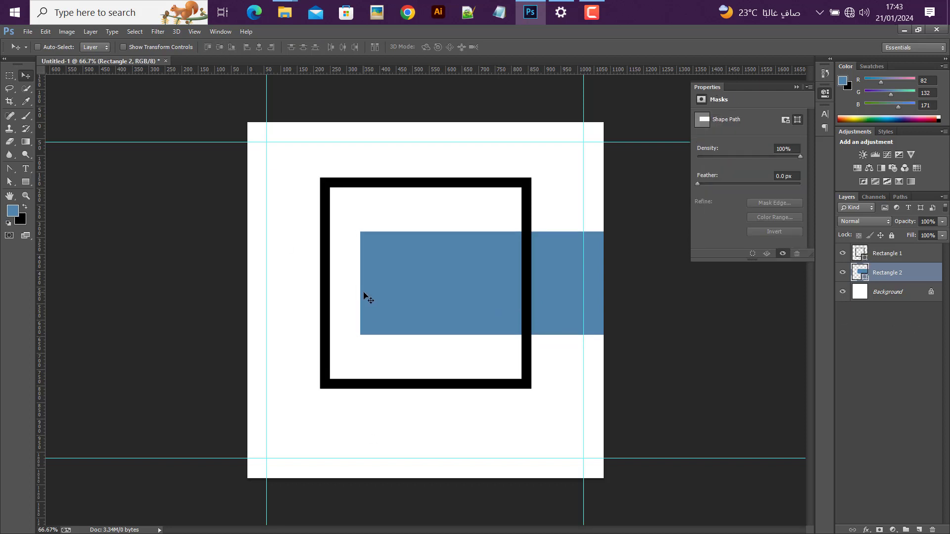
Move the Rectangle 2 layer above Rectangle 1 and duplicate the blue rectangle twice.
drag(894, 275, 890, 248)
right_click(910, 256)
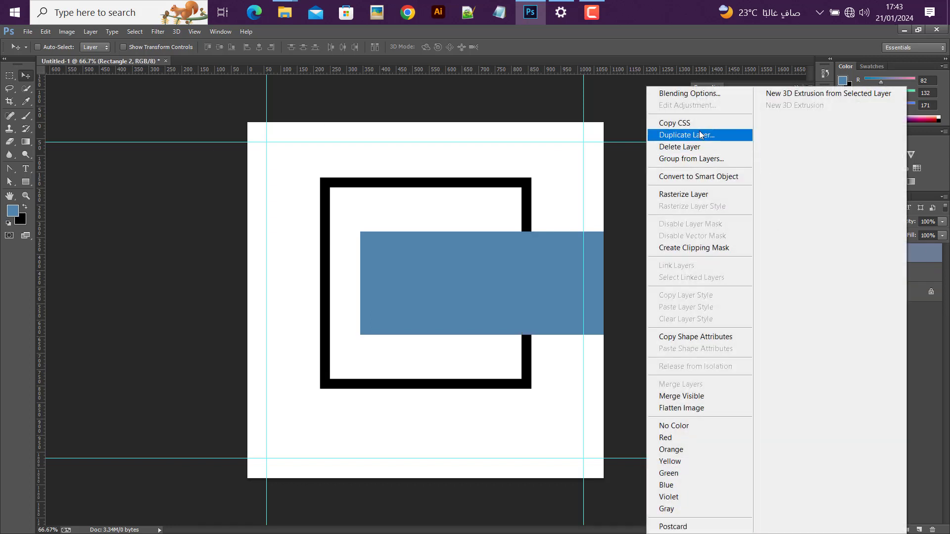
click(687, 134)
key(Return)
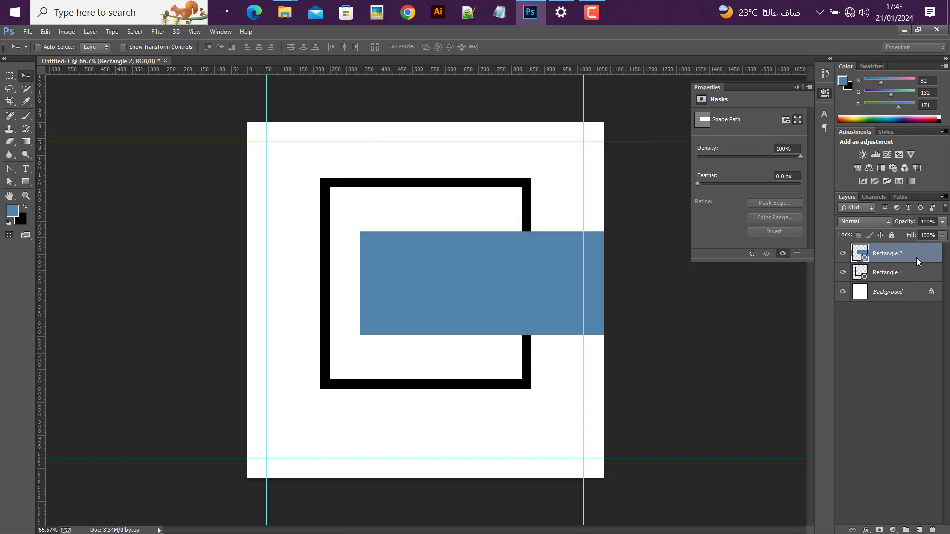
right_click(906, 253)
click(676, 136)
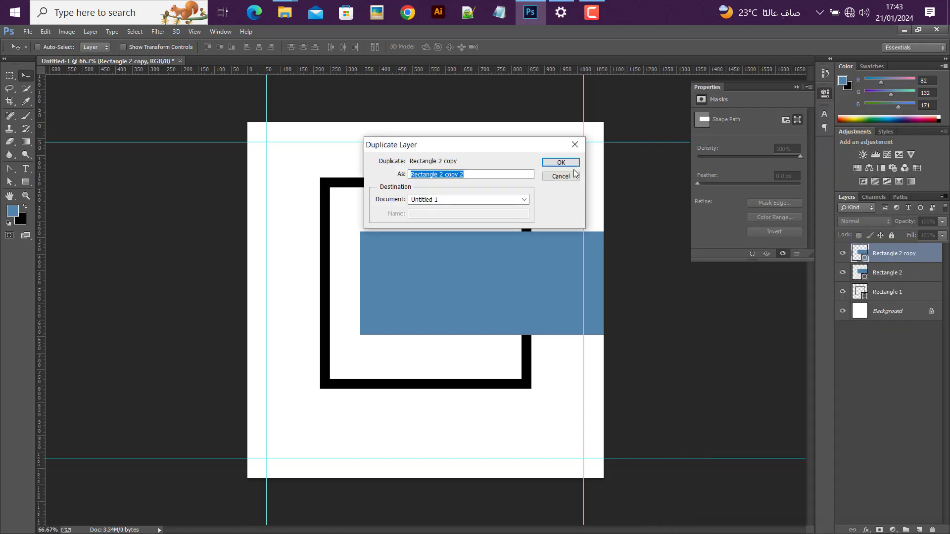
click(559, 162)
Remove the fill from the Rectangle 2 layer's shape and give it a solid black stroke.
click(890, 295)
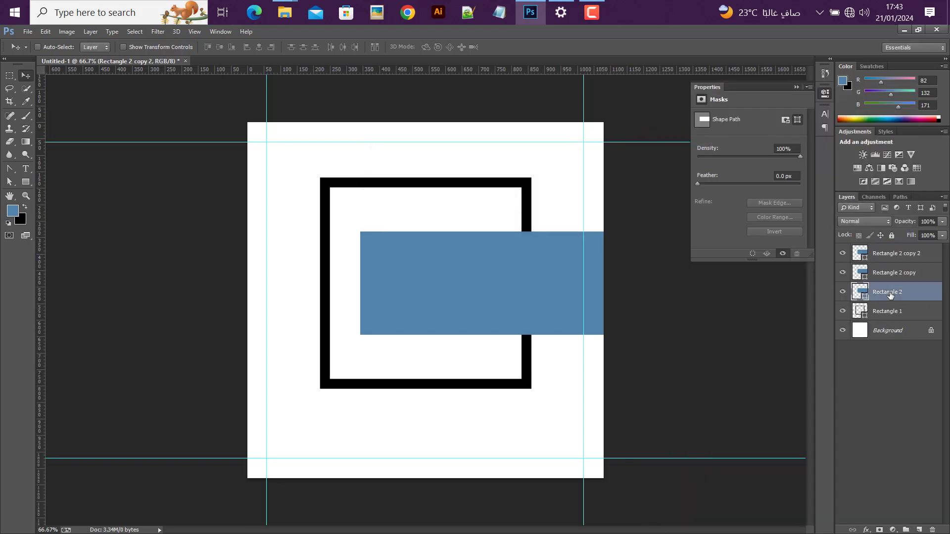
click(842, 292)
click(26, 182)
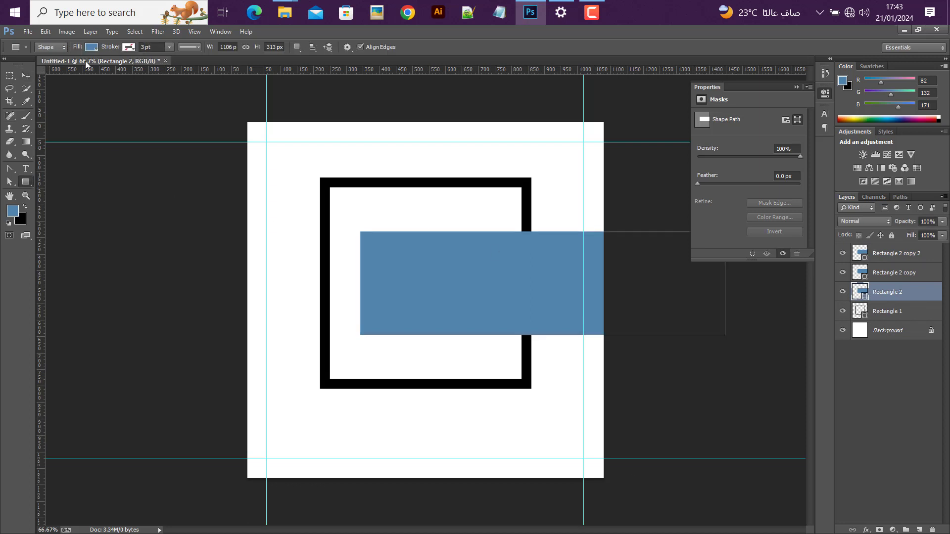
click(91, 47)
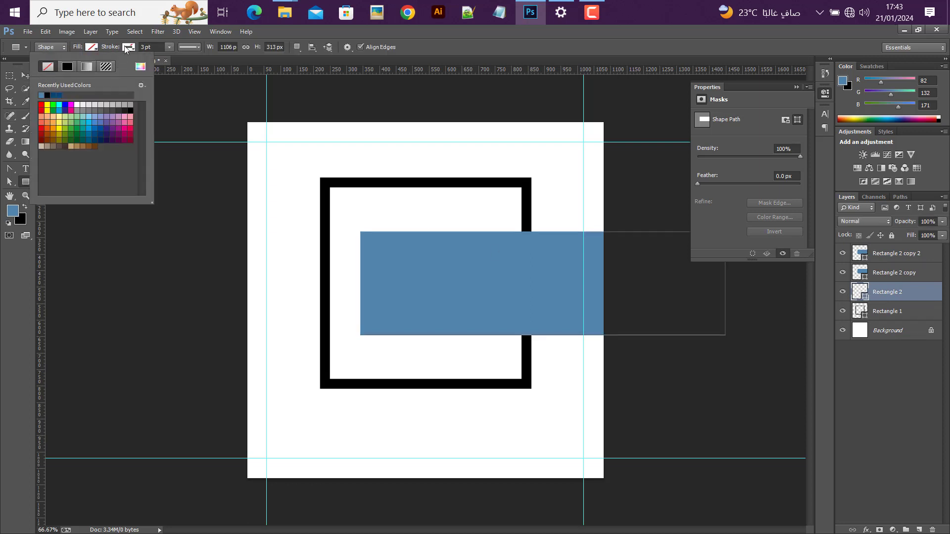
click(131, 49)
click(106, 68)
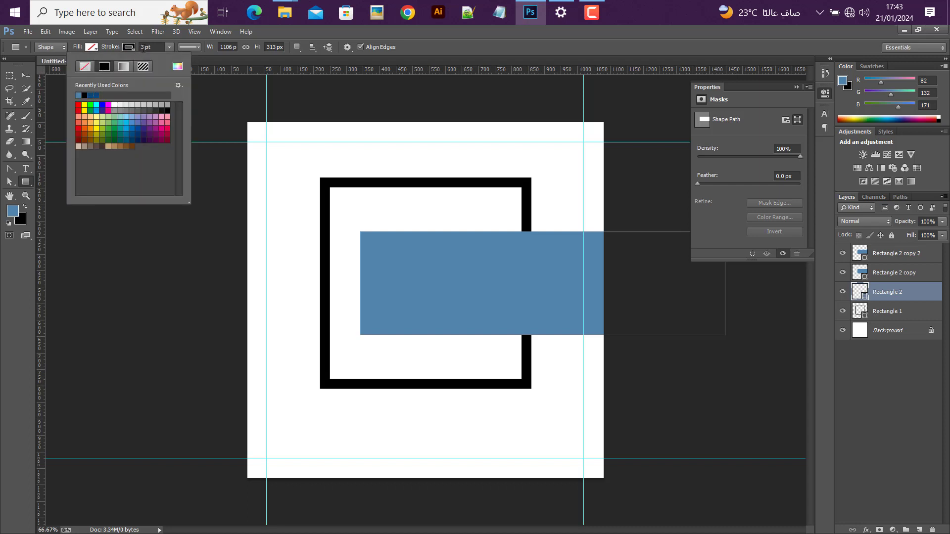
Align the Rectangle 2 shape's stroke to the outside and set its width to 35 pt.
drag(146, 47, 132, 49)
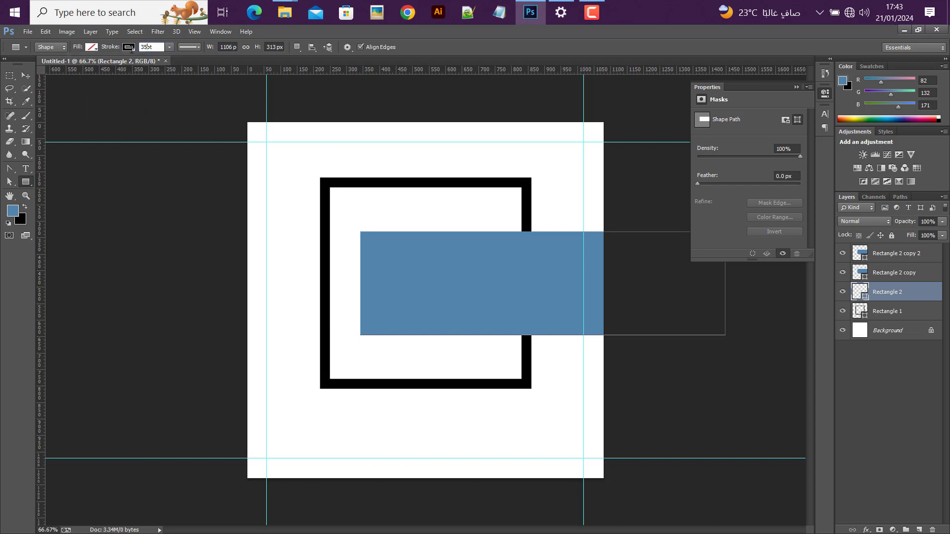
click(188, 46)
click(150, 152)
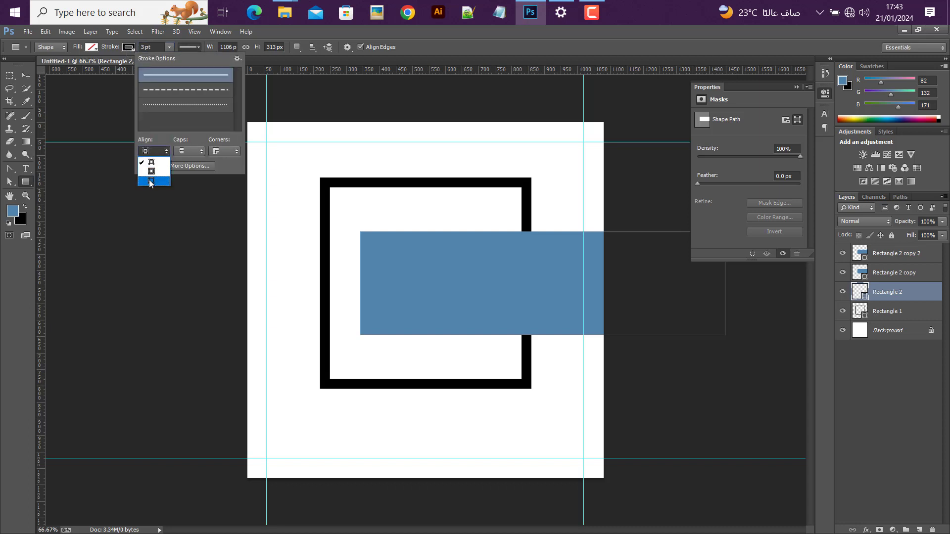
click(150, 181)
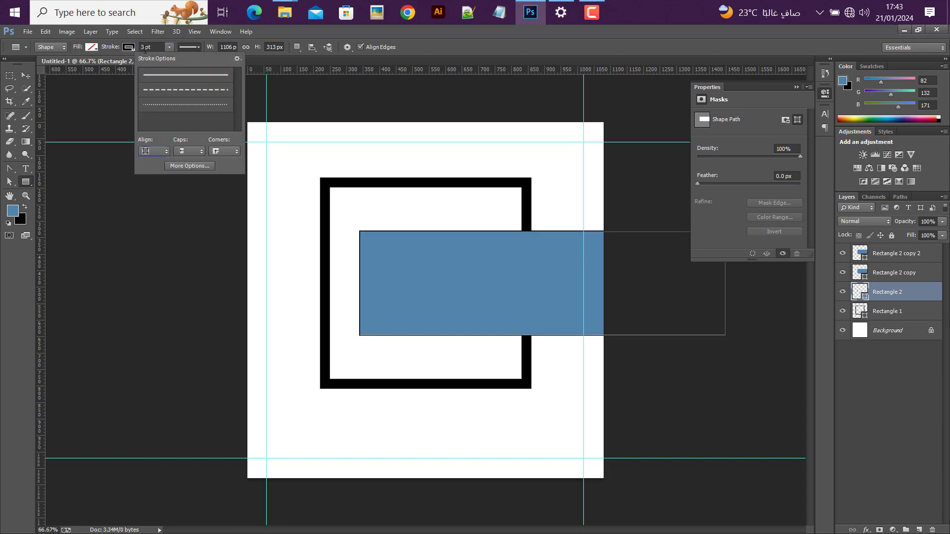
drag(146, 48, 135, 51)
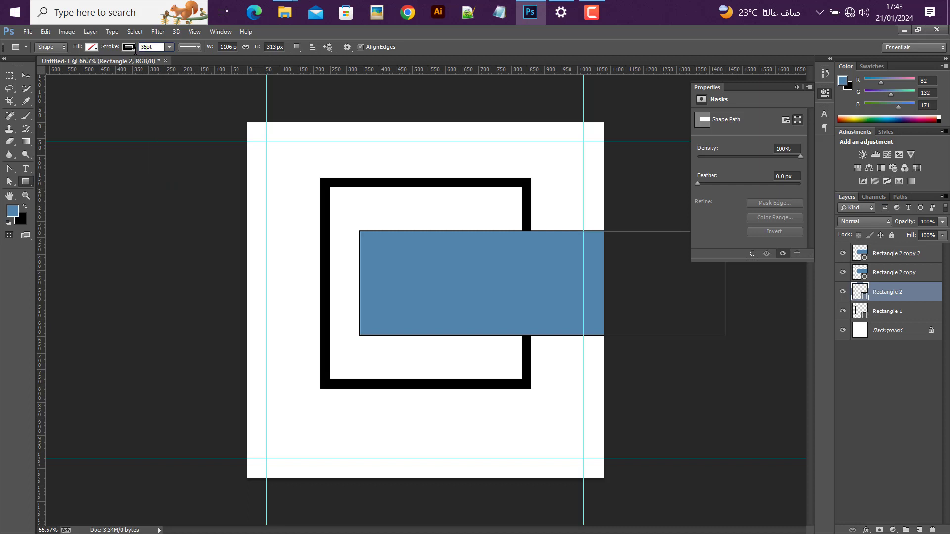
text(35)
key(Return)
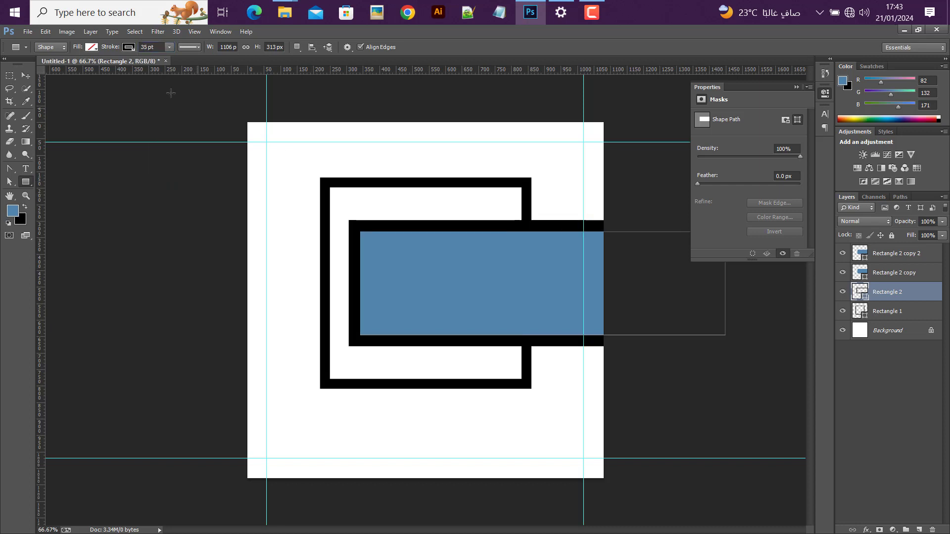
click(26, 75)
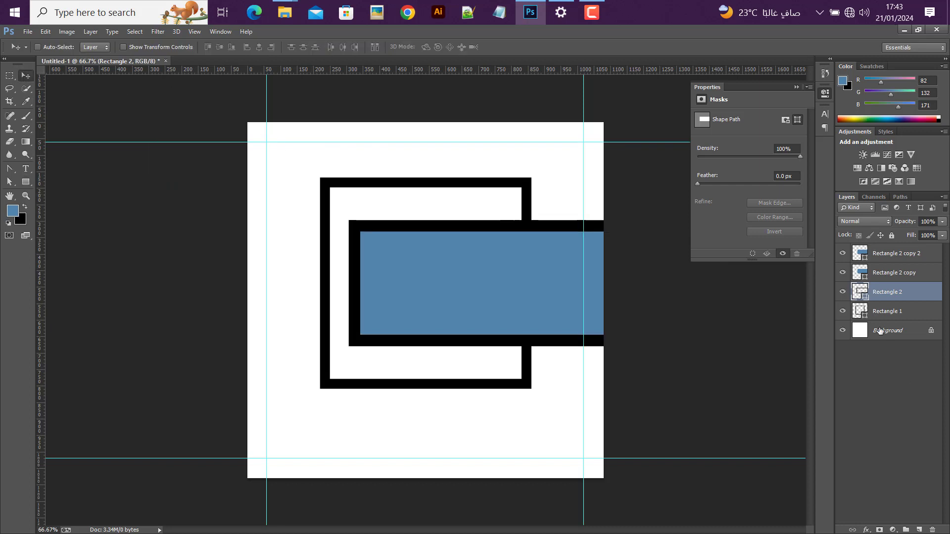
click(843, 293)
click(843, 293)
Give the Rectangle 2 copy shape no fill and a solid stroke 5 pt wide.
click(880, 279)
click(842, 272)
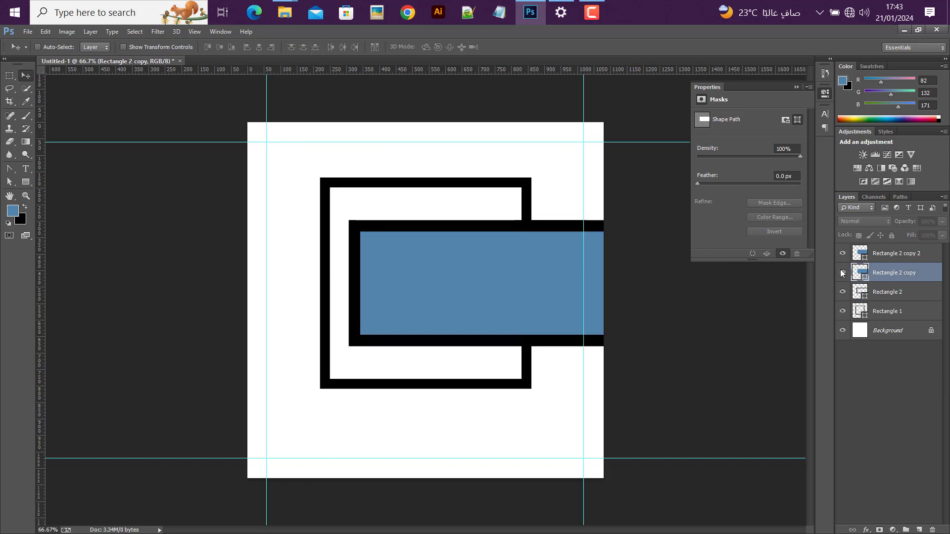
click(842, 272)
click(842, 272)
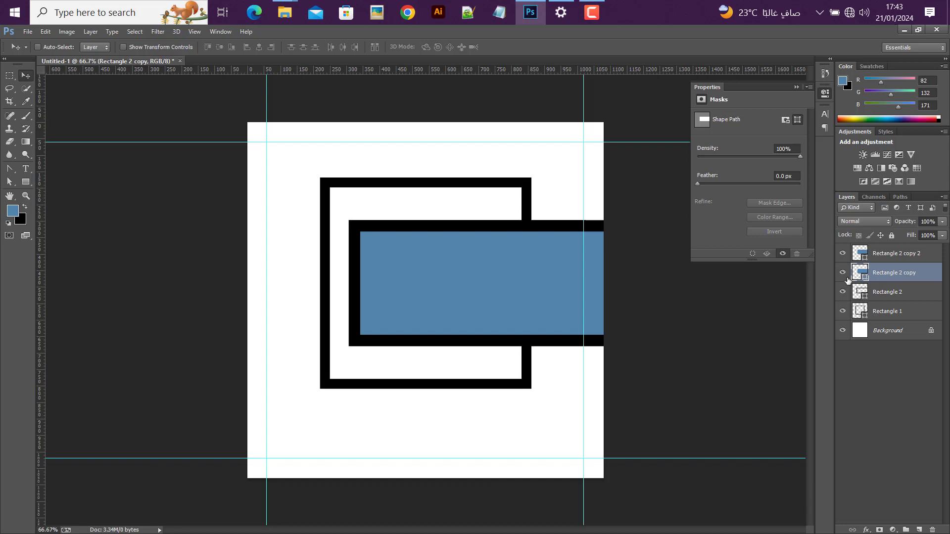
click(26, 182)
click(91, 47)
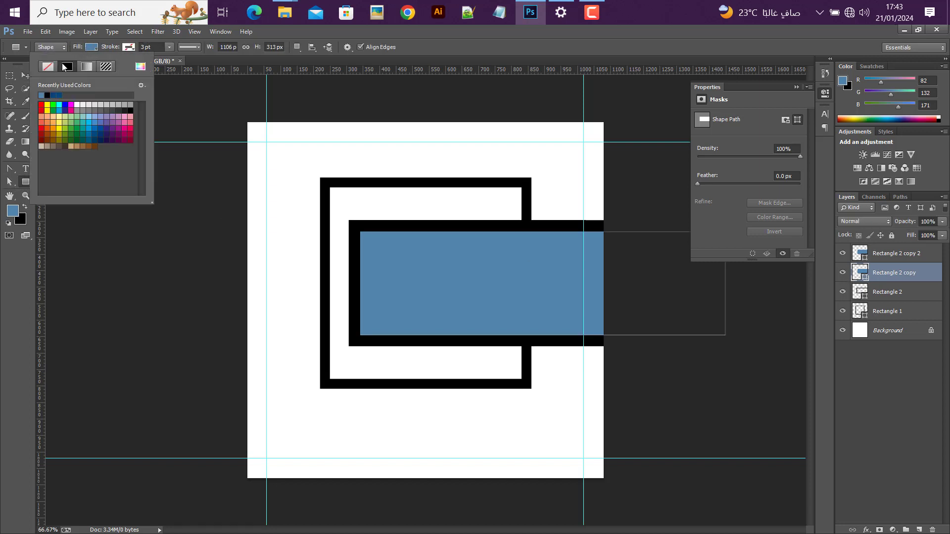
click(130, 49)
click(129, 49)
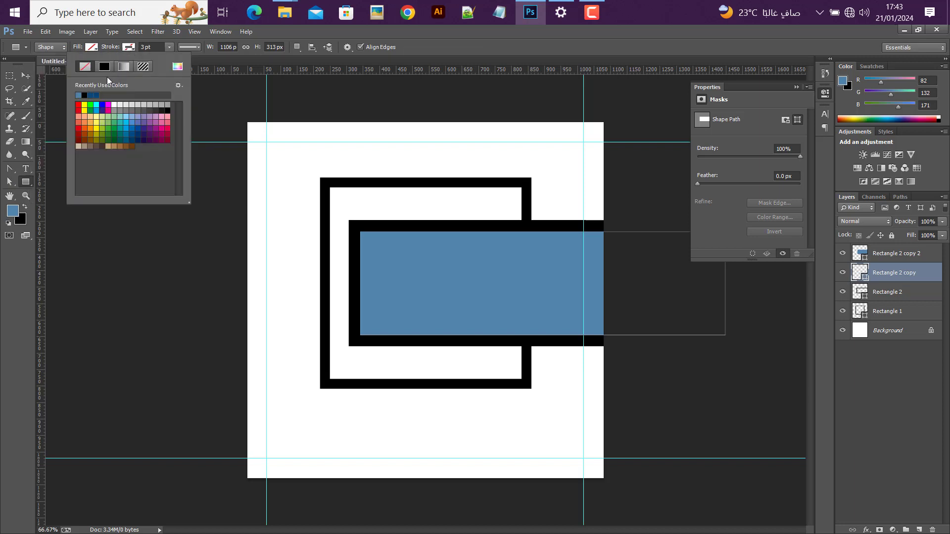
click(143, 45)
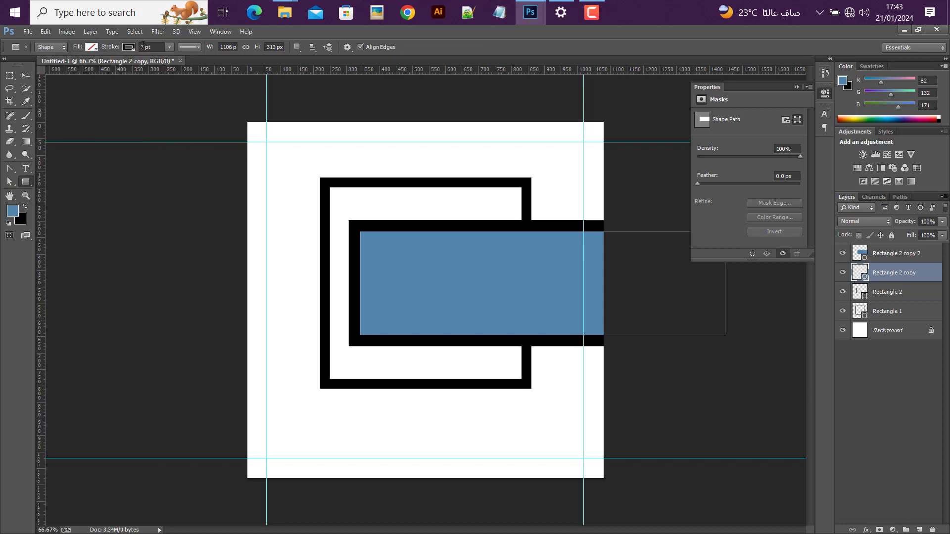
click(142, 47)
key(Return)
Colour the Rectangle 2 copy stroke white (#ffffff) and align it to the outside of the shape.
click(129, 48)
click(178, 67)
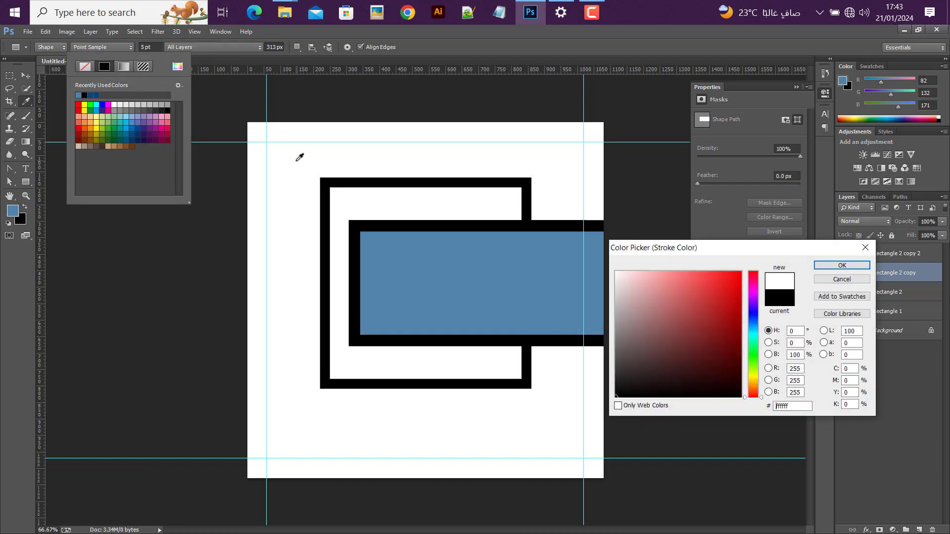
click(830, 270)
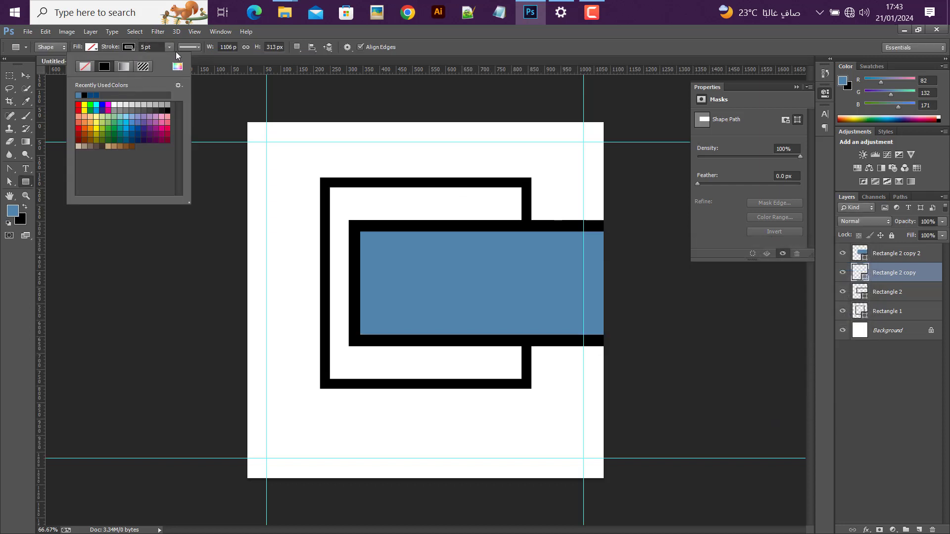
click(153, 153)
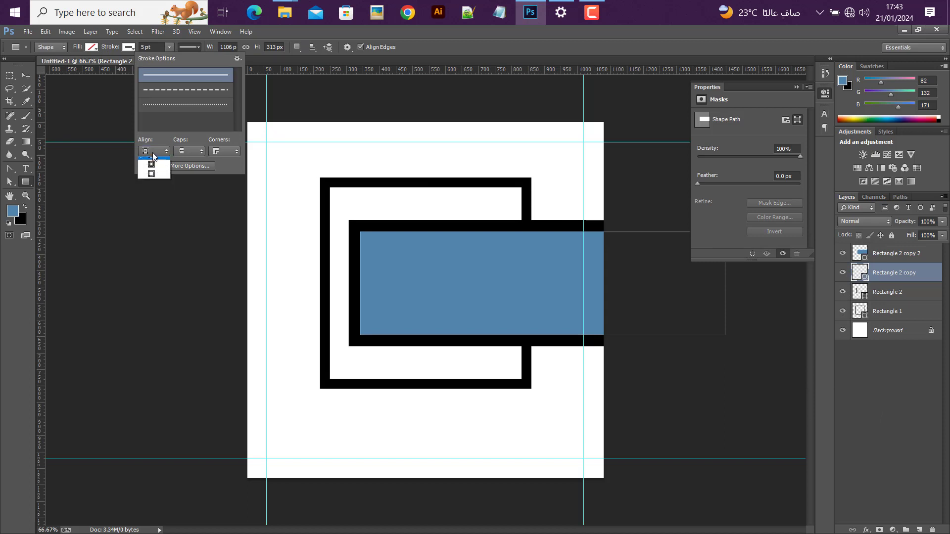
click(150, 183)
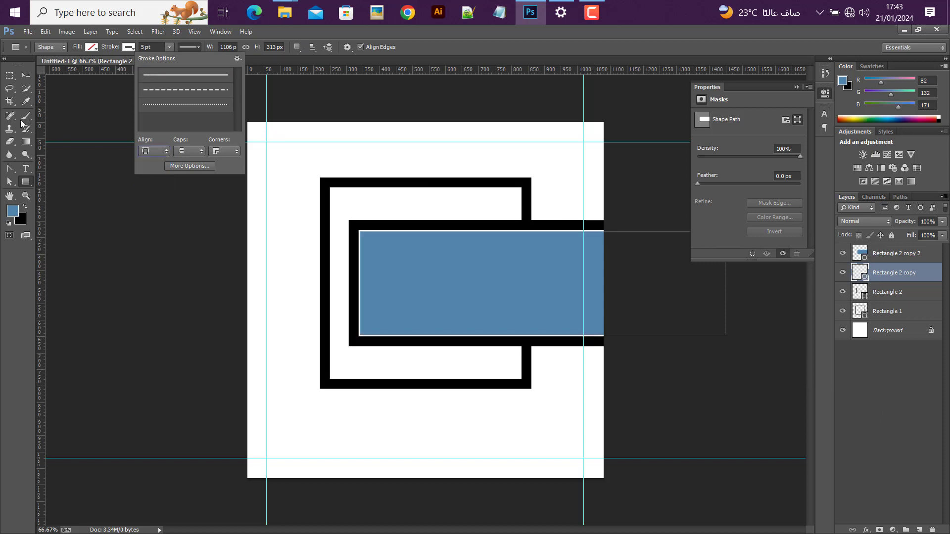
click(26, 75)
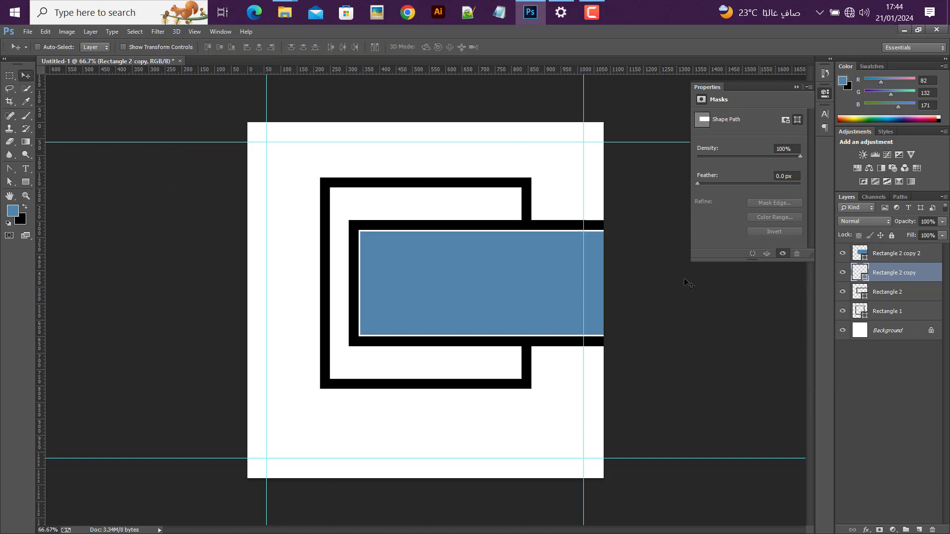
Change the stroke colour of the square frame on the Rectangle 1 layer to dark blue #426092.
click(889, 318)
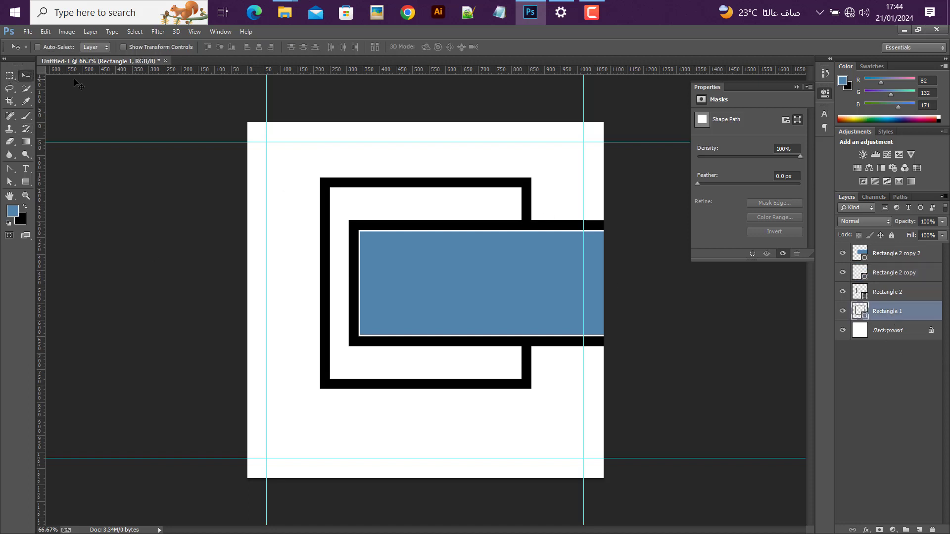
click(843, 312)
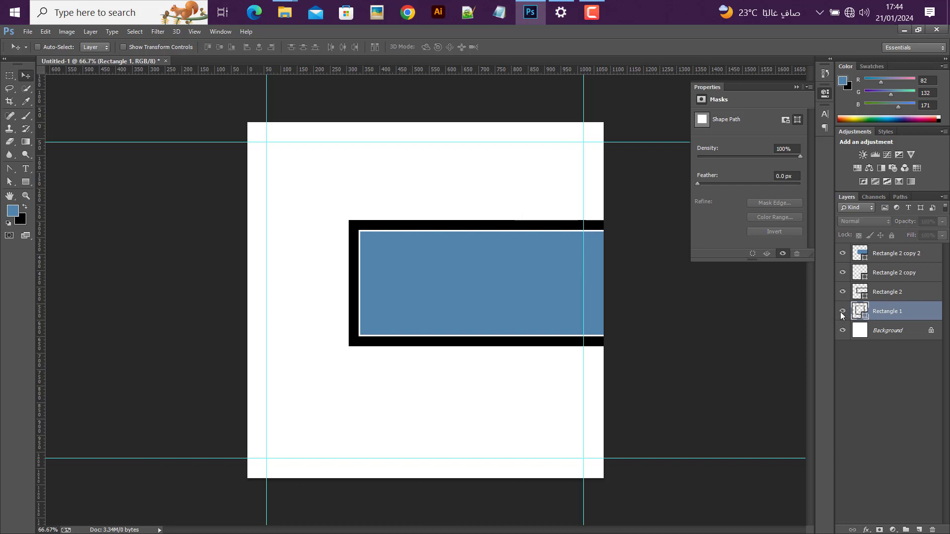
click(842, 311)
click(26, 182)
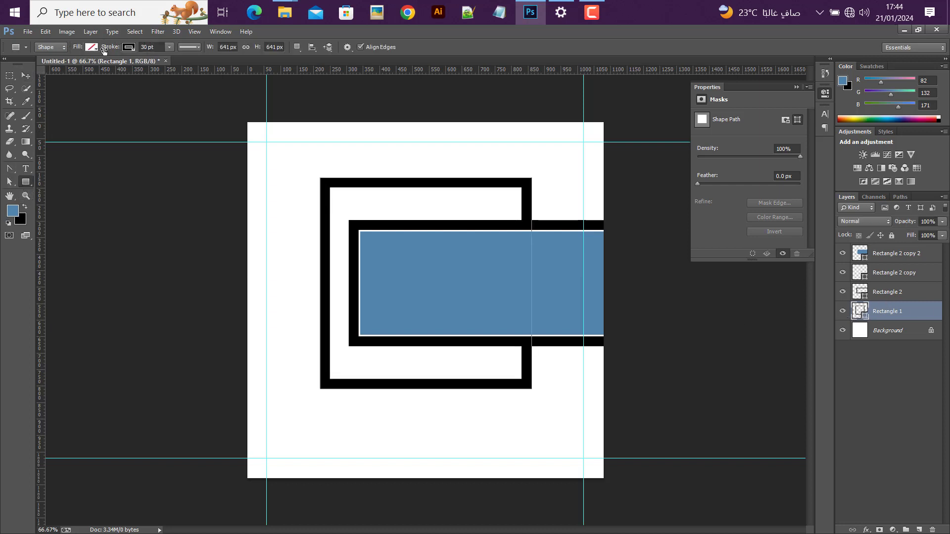
click(130, 48)
click(178, 67)
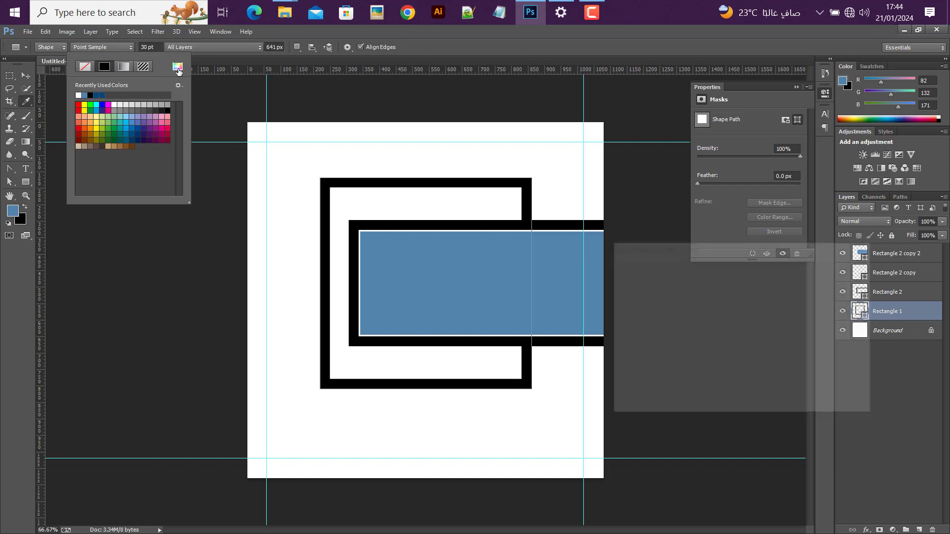
drag(753, 349, 752, 322)
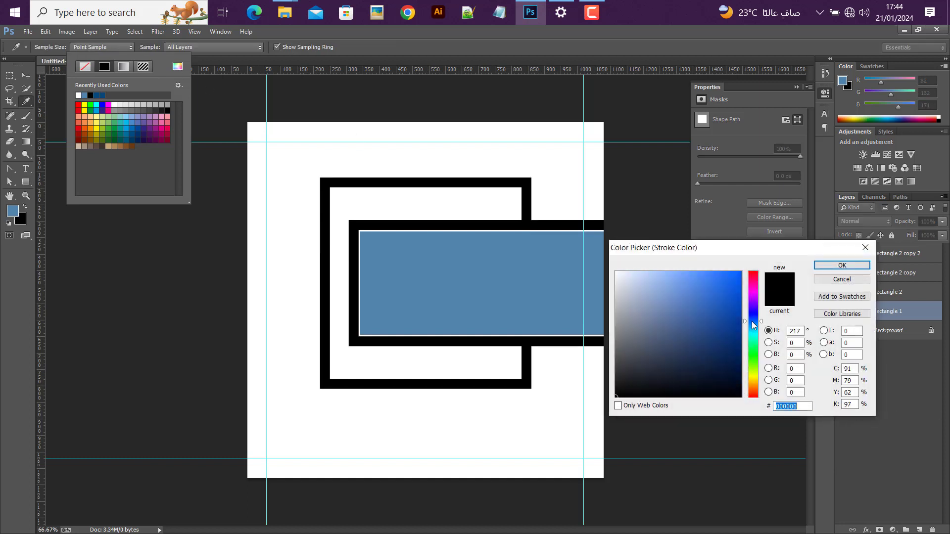
drag(696, 332, 684, 325)
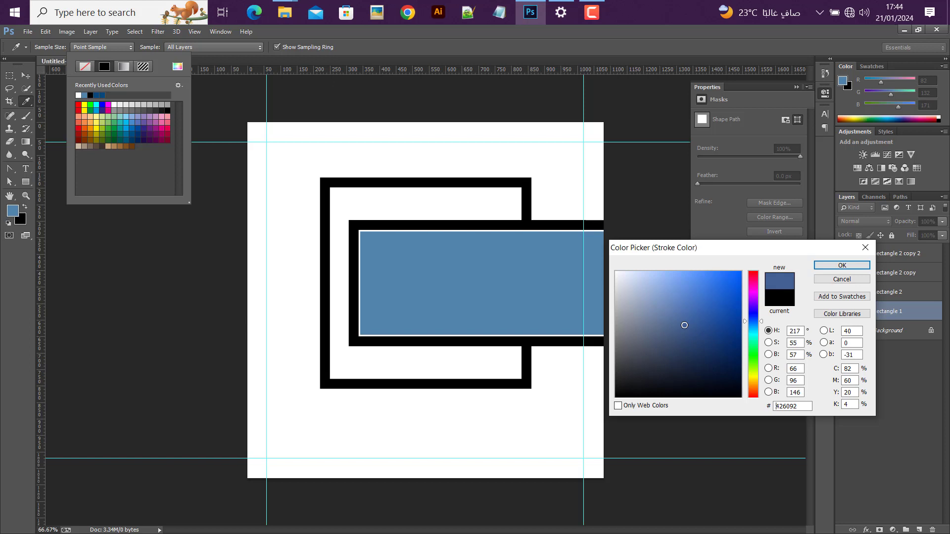
click(832, 264)
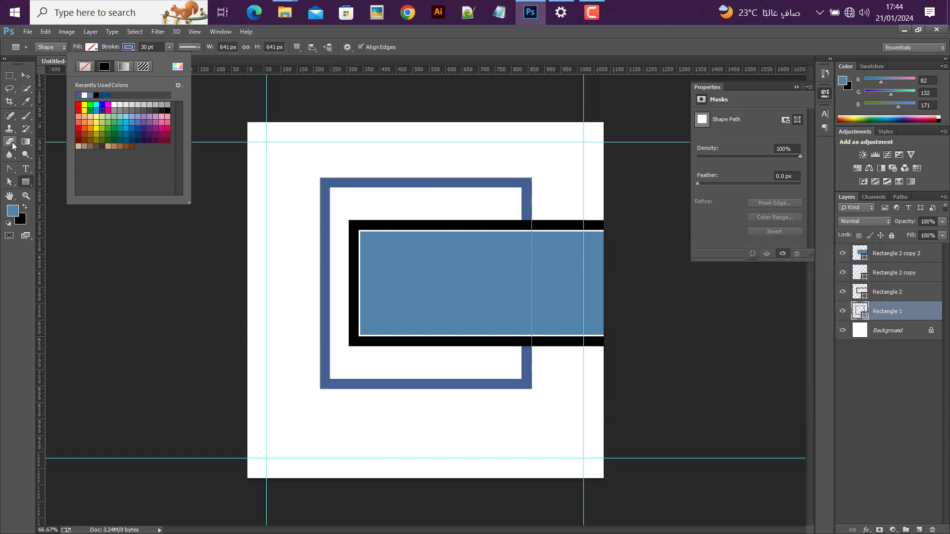
key(v)
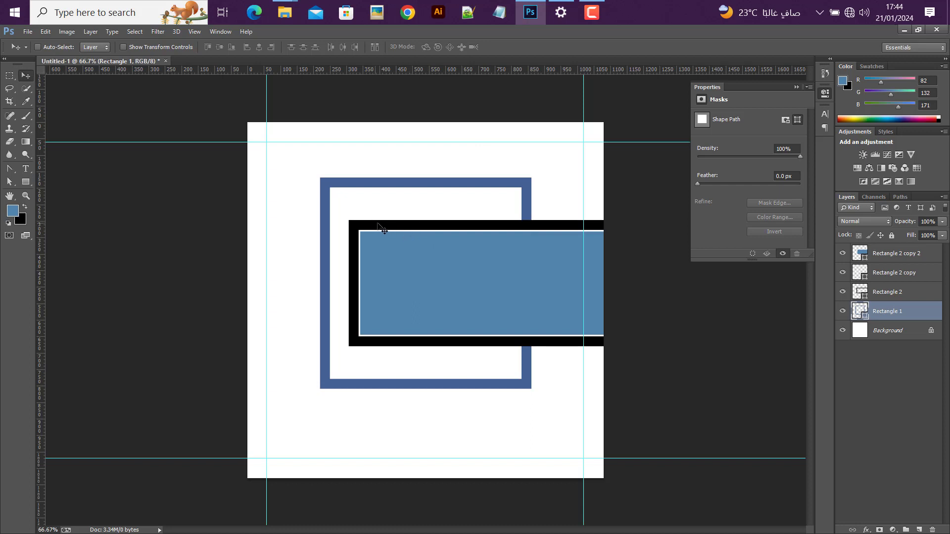
Recolour the thick Rectangle 2 stroke to #426092 by sampling the square frame's blue.
click(870, 295)
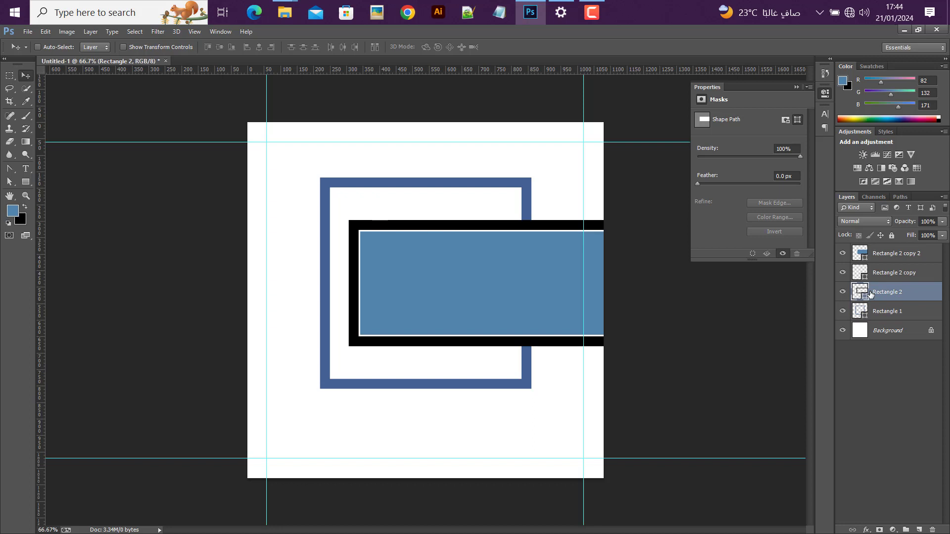
click(26, 182)
click(130, 48)
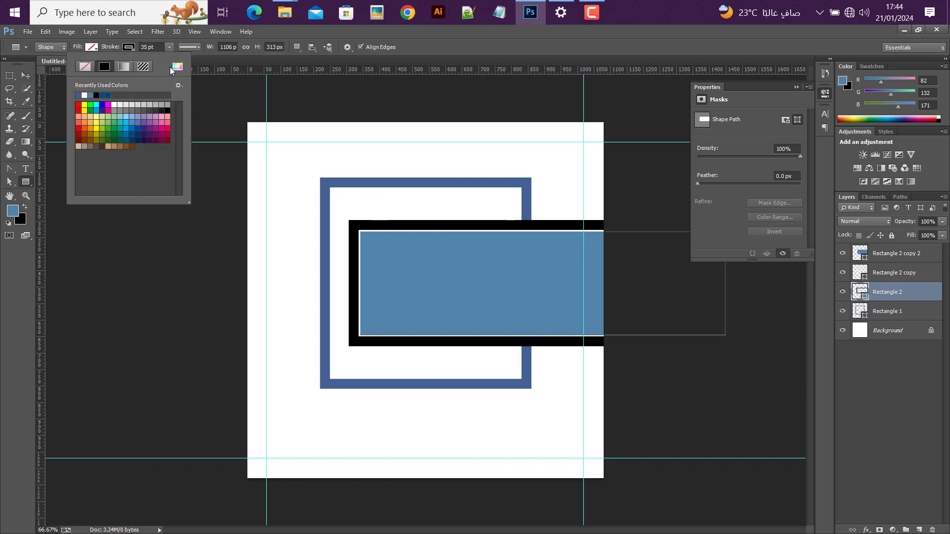
click(178, 67)
click(361, 182)
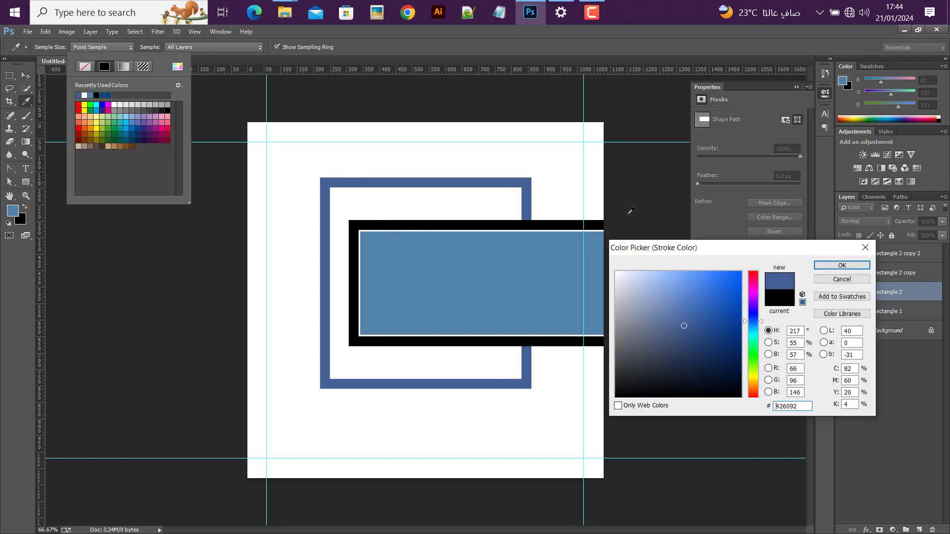
click(842, 266)
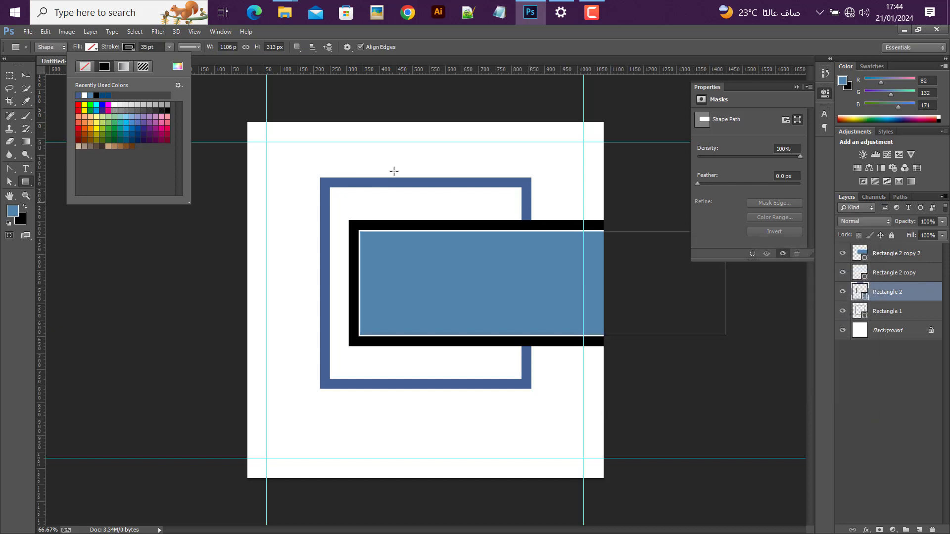
click(26, 74)
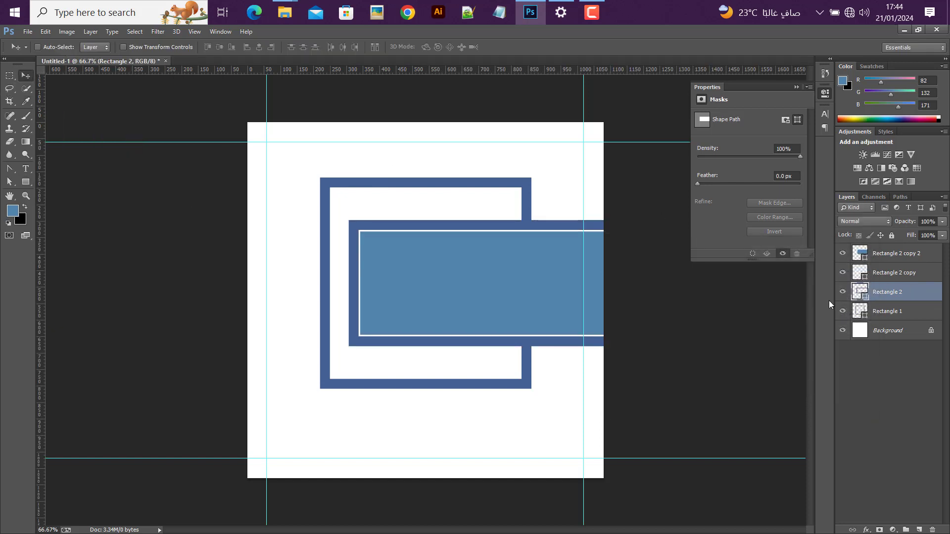
click(843, 291)
click(842, 291)
Place the JPG photo of the seated man with a laptop above the Rectangle 2 copy 2 layer.
click(891, 253)
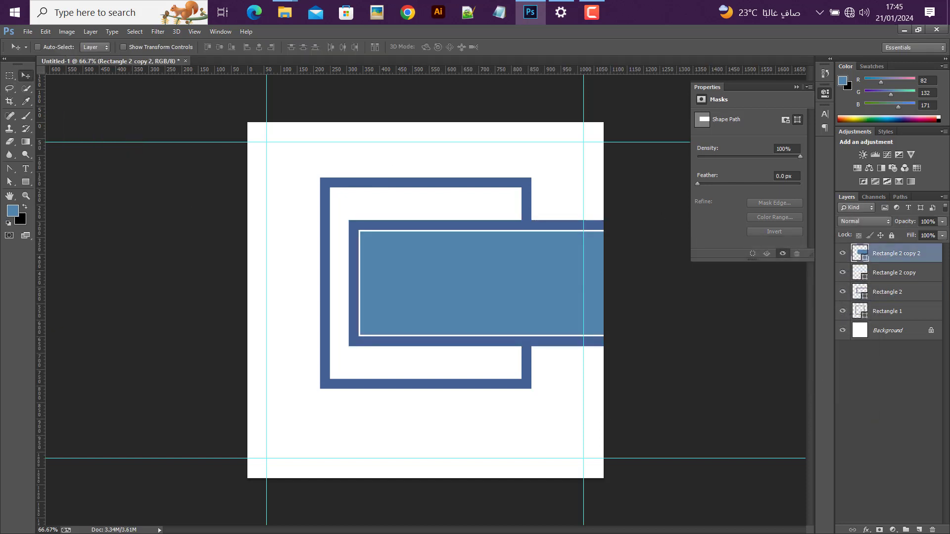
click(28, 31)
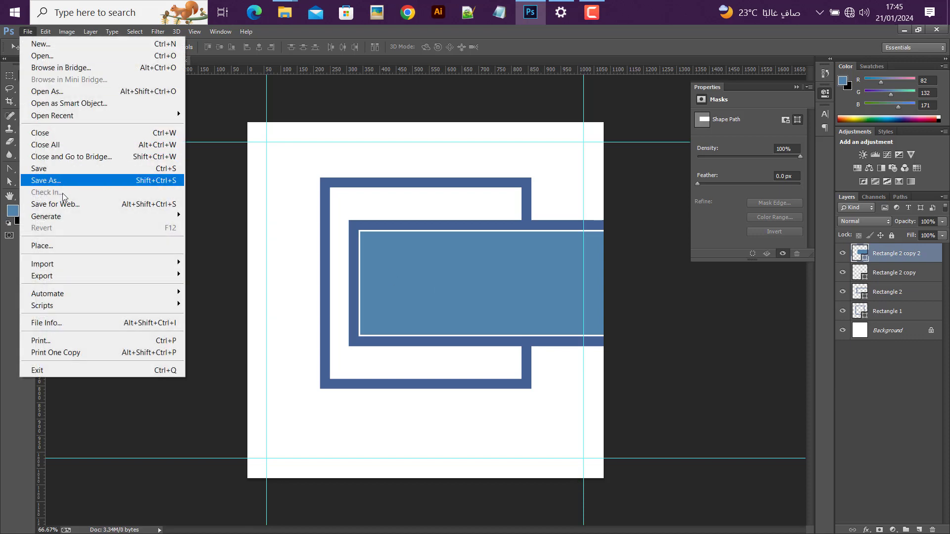
click(67, 246)
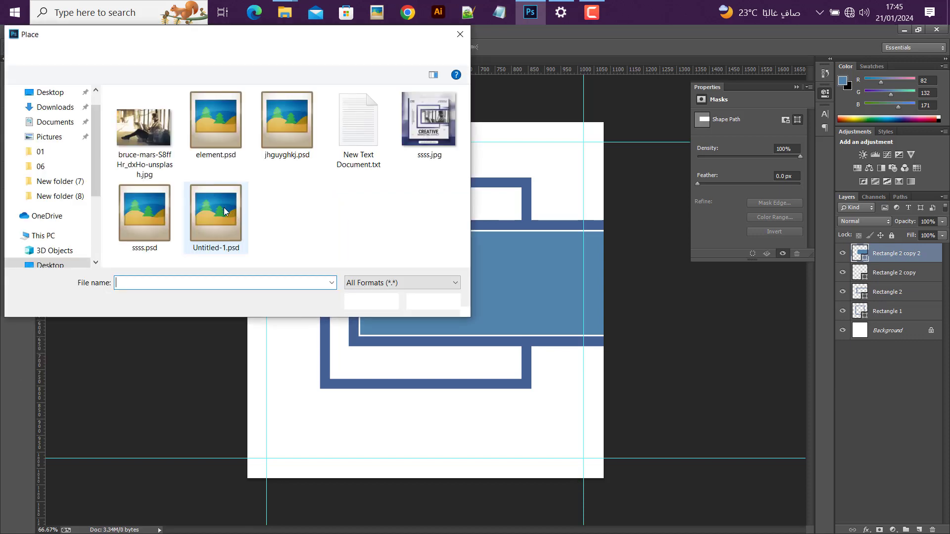
click(157, 133)
click(371, 301)
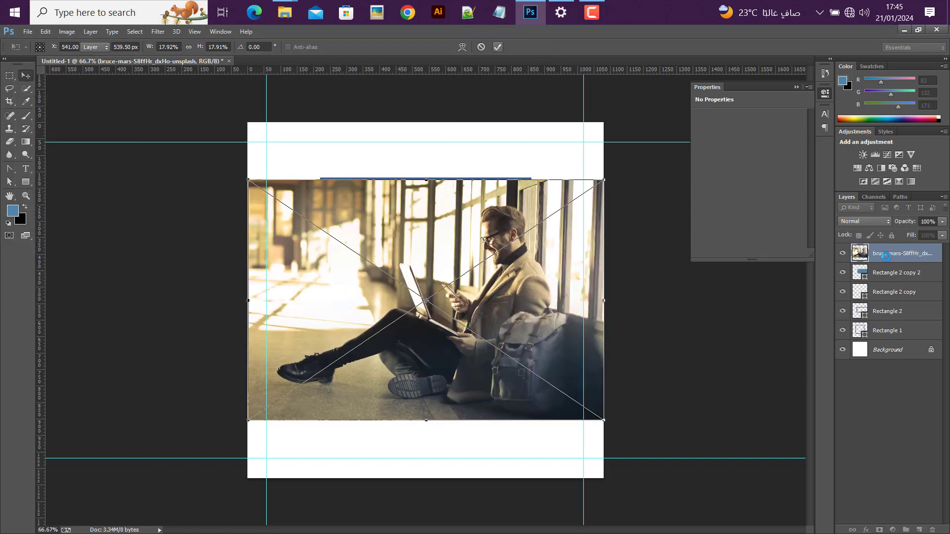
key(Return)
Clip the photo to the Rectangle 2 copy 2 shape and reposition it so the man's face shows inside the rectangle.
right_click(885, 253)
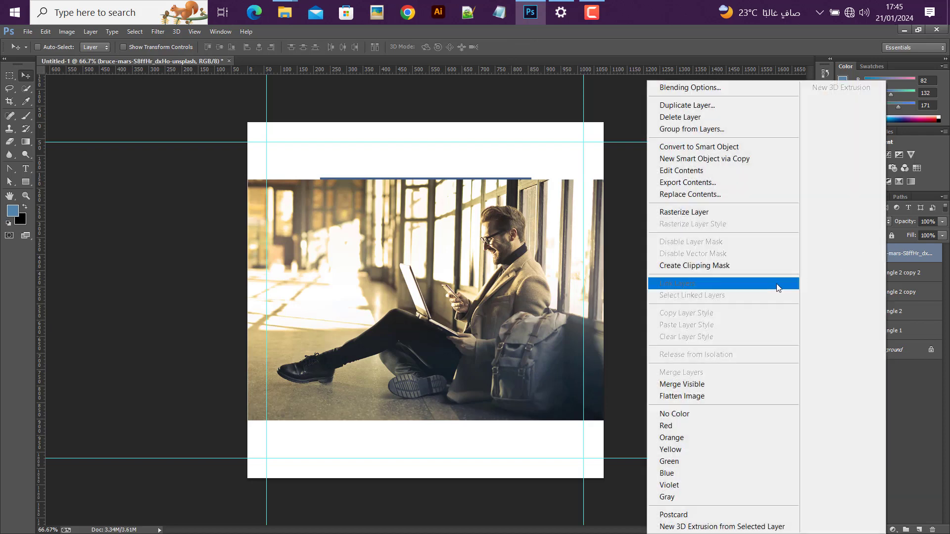
click(754, 267)
drag(501, 319, 505, 299)
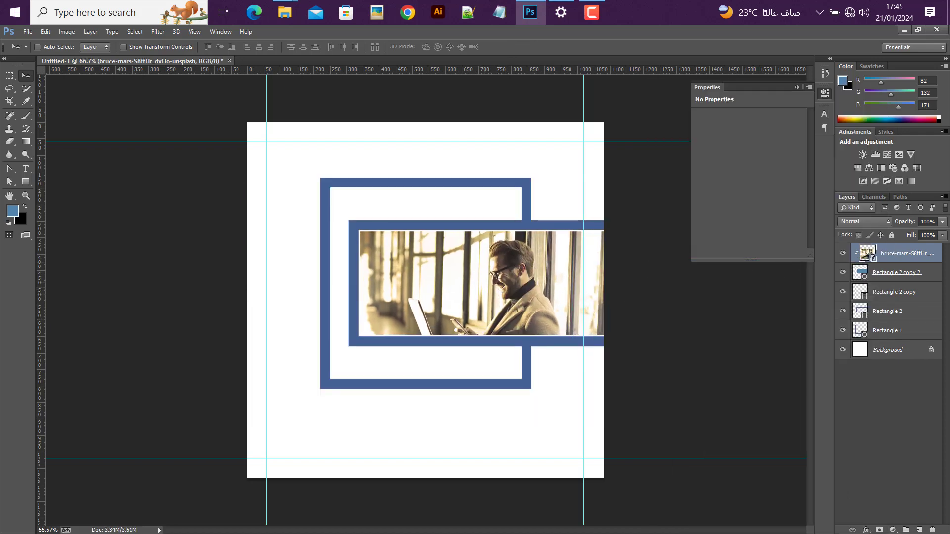
Add a Black & White adjustment layer clipped to the photo and set its Reds to -32.
click(893, 530)
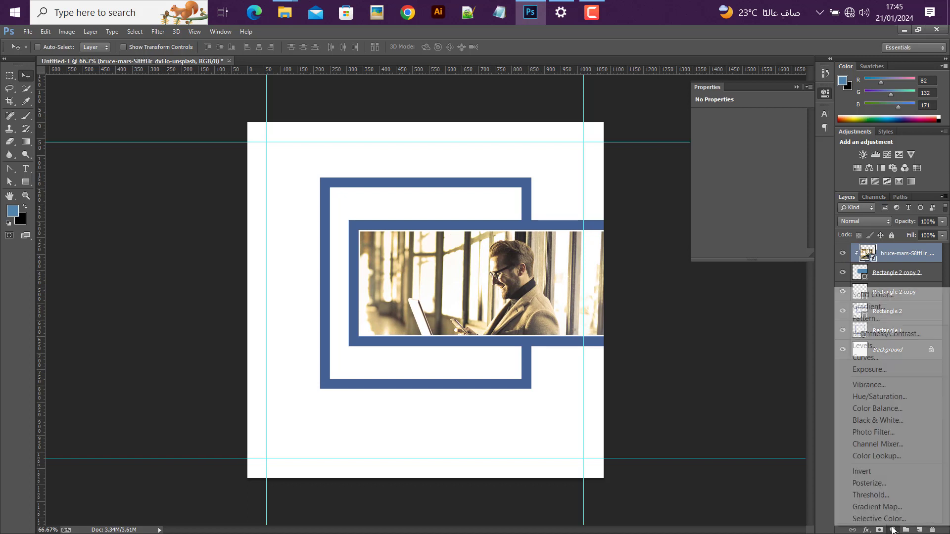
click(877, 420)
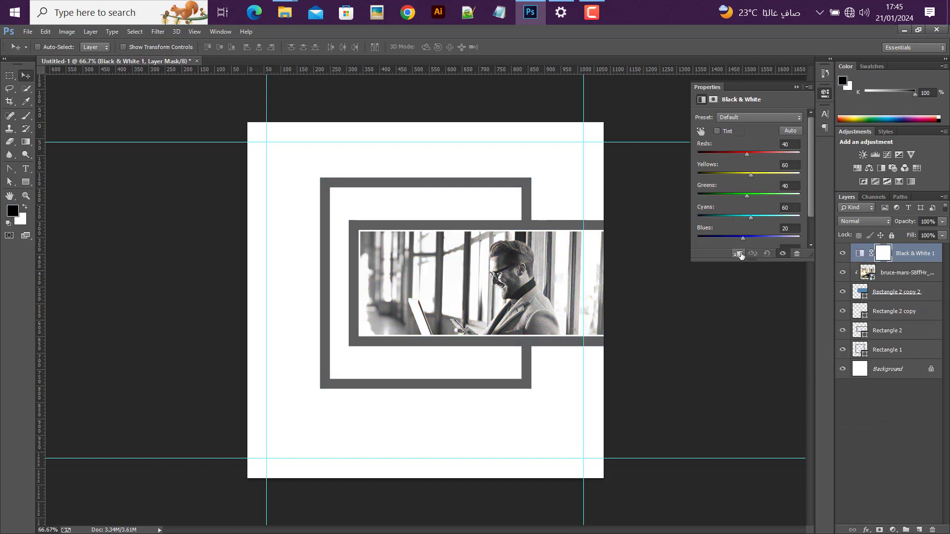
click(752, 253)
drag(746, 155, 732, 155)
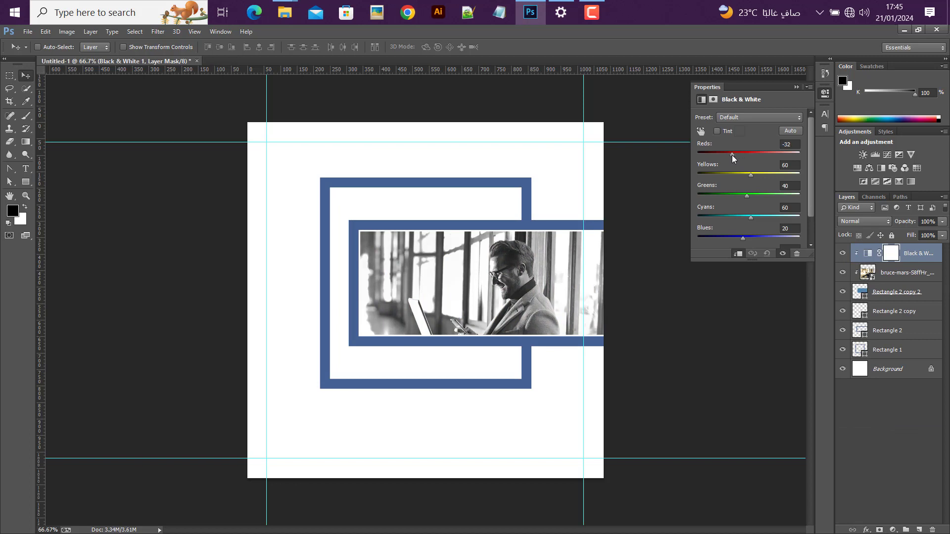
Group the Black & White, photo and Rectangle 2 copy 2 layers and name the group Image.
shift+click(898, 295)
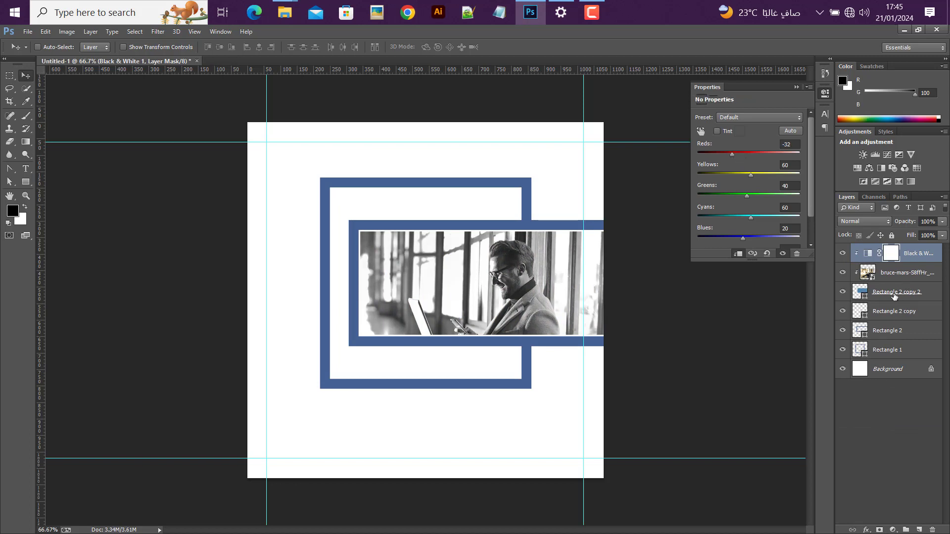
key(ctrl+g)
double_click(883, 249)
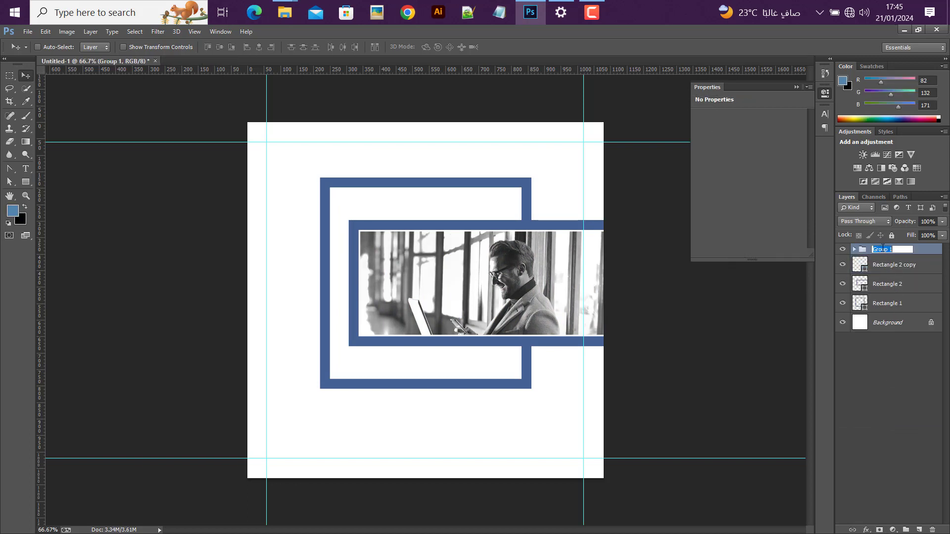
text(Image)
key(Return)
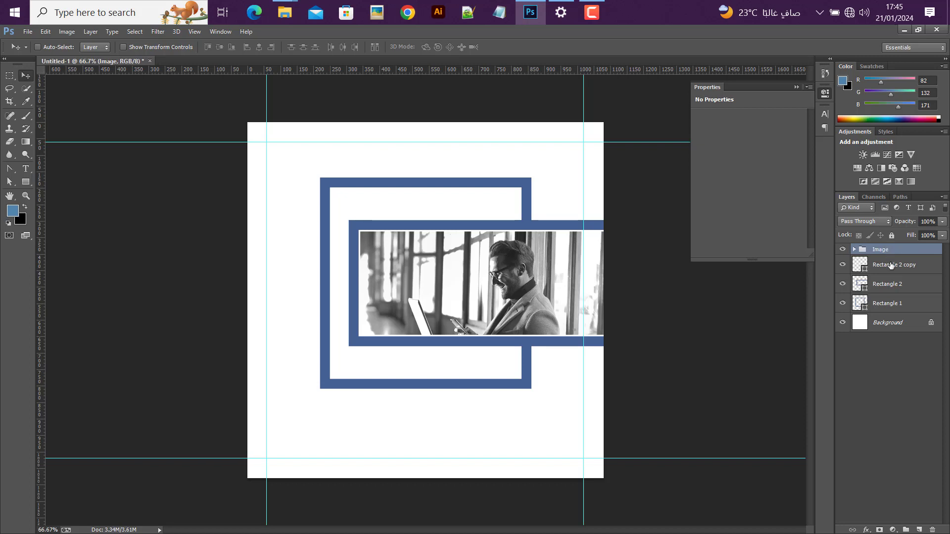
Group the Rectangle 2 copy, Rectangle 2 and Rectangle 1 layers and name the group Design.
click(891, 265)
shift+click(880, 305)
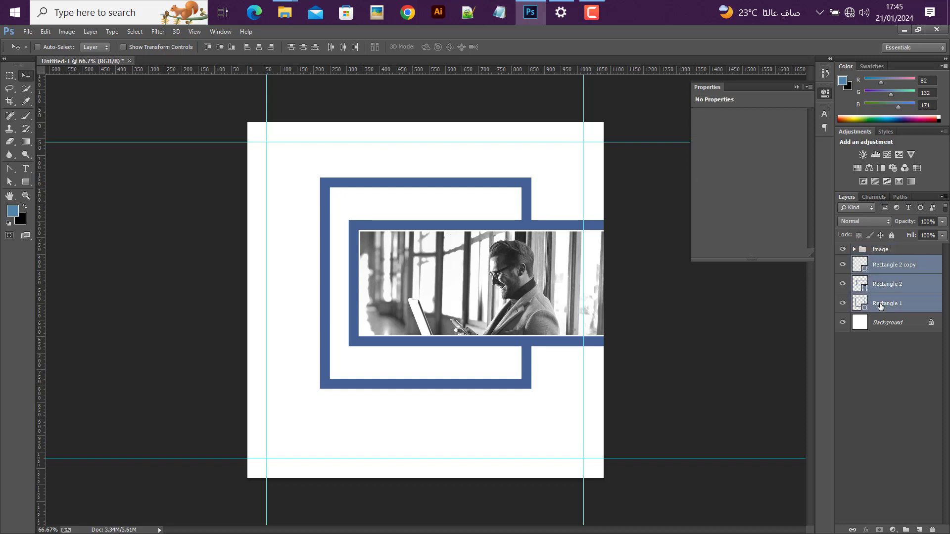
key(ctrl+g)
double_click(883, 261)
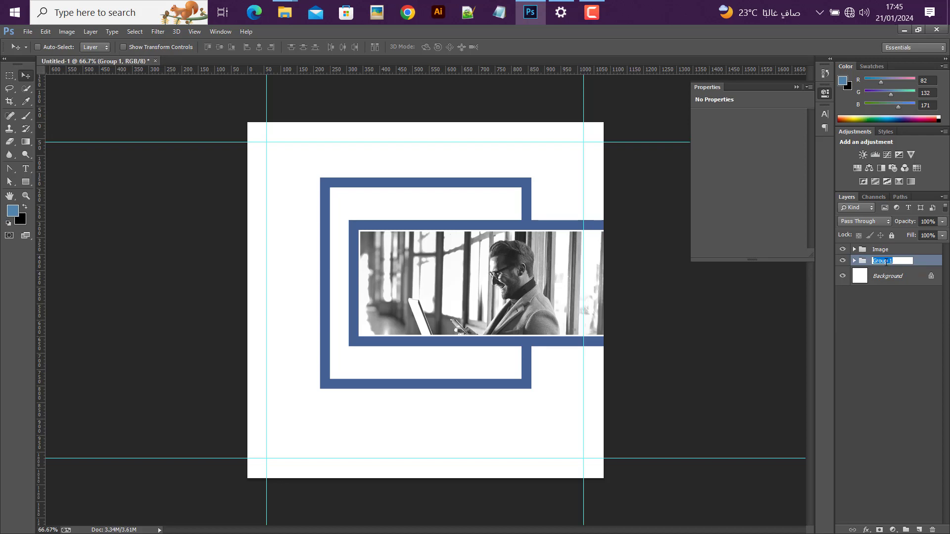
text(Design)
key(Return)
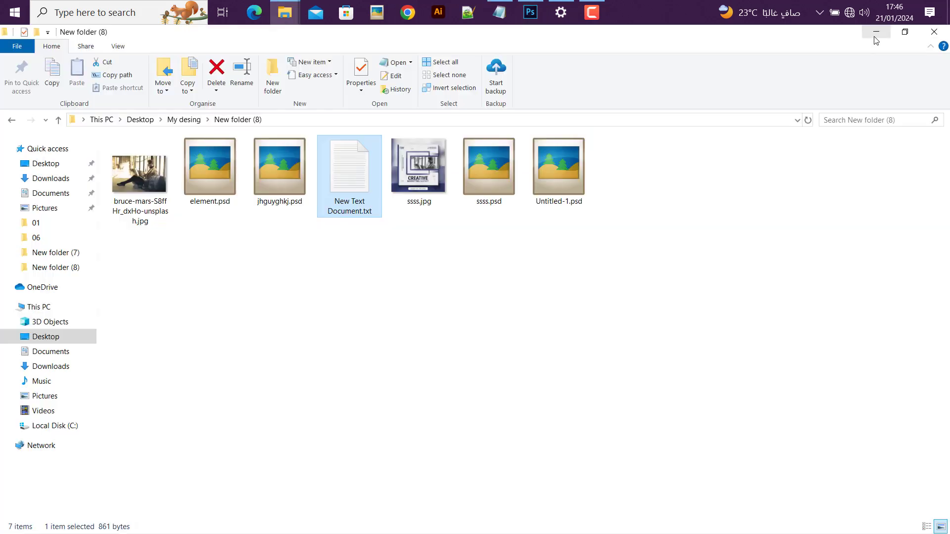
click(904, 31)
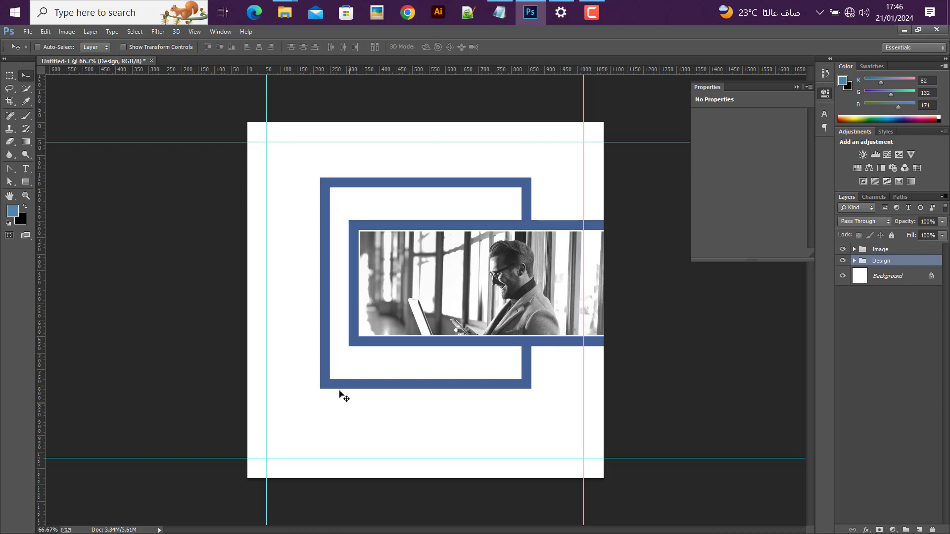
mouse_move(299, 21)
click(297, 74)
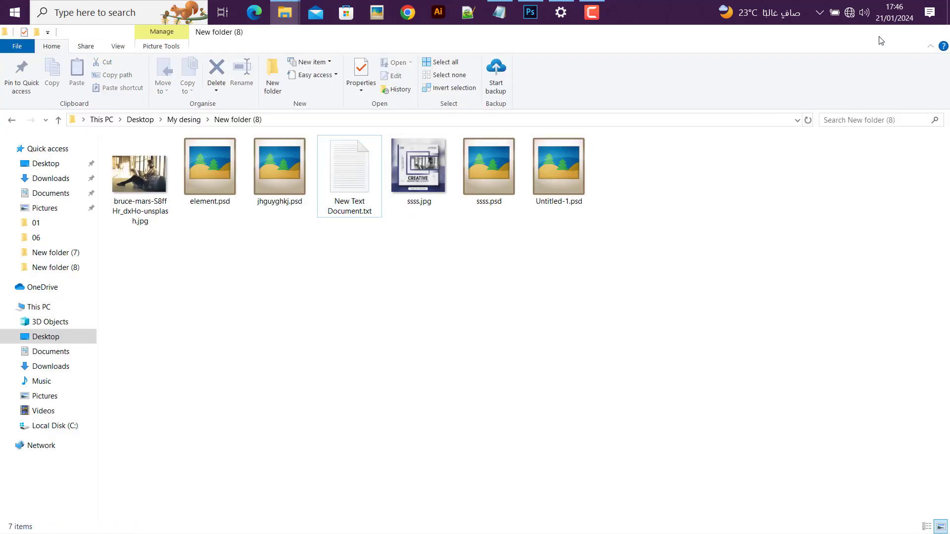
click(877, 33)
Switch to Notepad, copy the line "Creative marketing agency" from New Text Document.txt, and return to Photoshop.
click(499, 12)
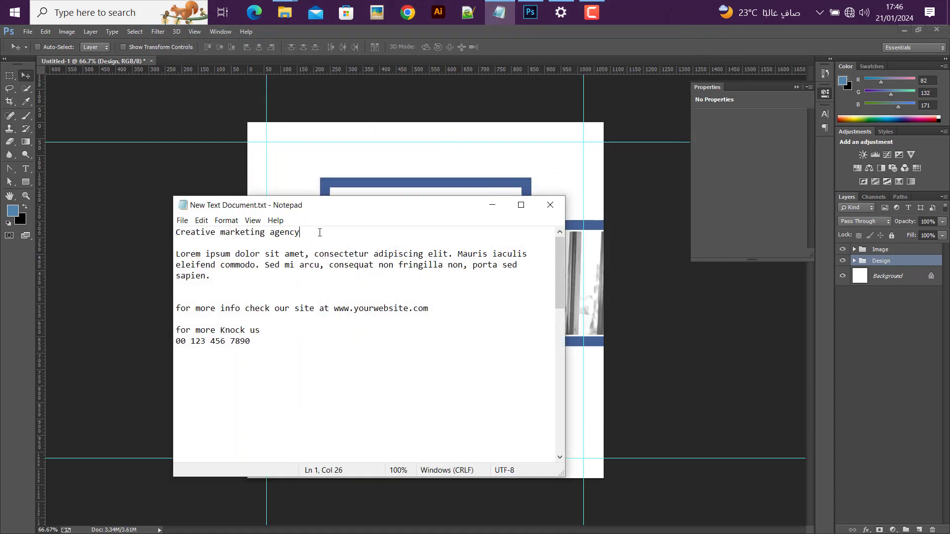
drag(319, 232, 169, 235)
click(492, 205)
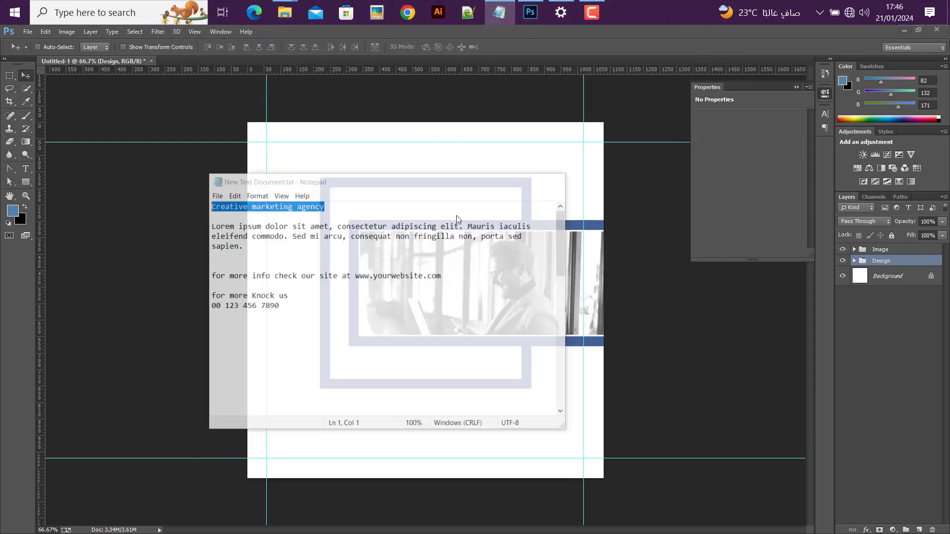
Add the text "CREATIVE MARKETING AGENCY" below the square frame and shift it slightly up and to the right.
click(26, 169)
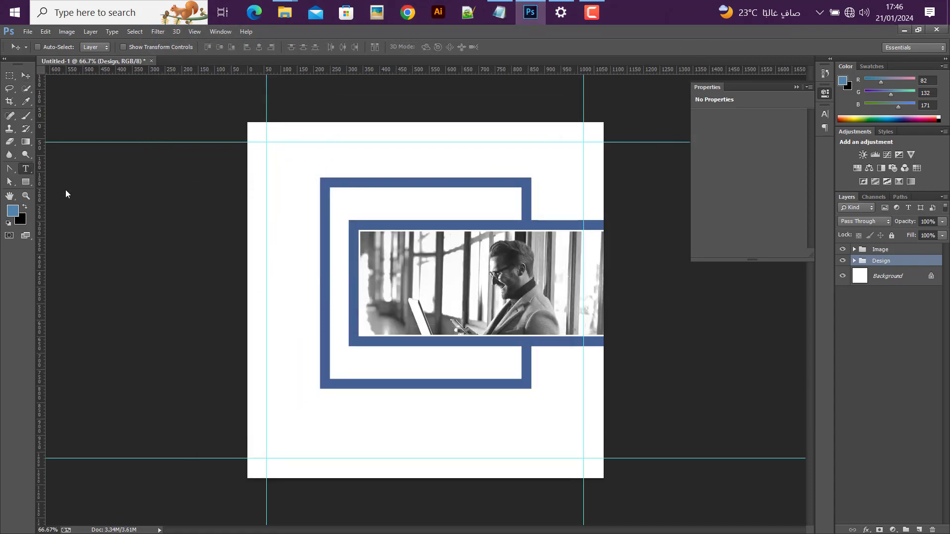
click(343, 415)
text(CREATIVE MARKETING AGENCY)
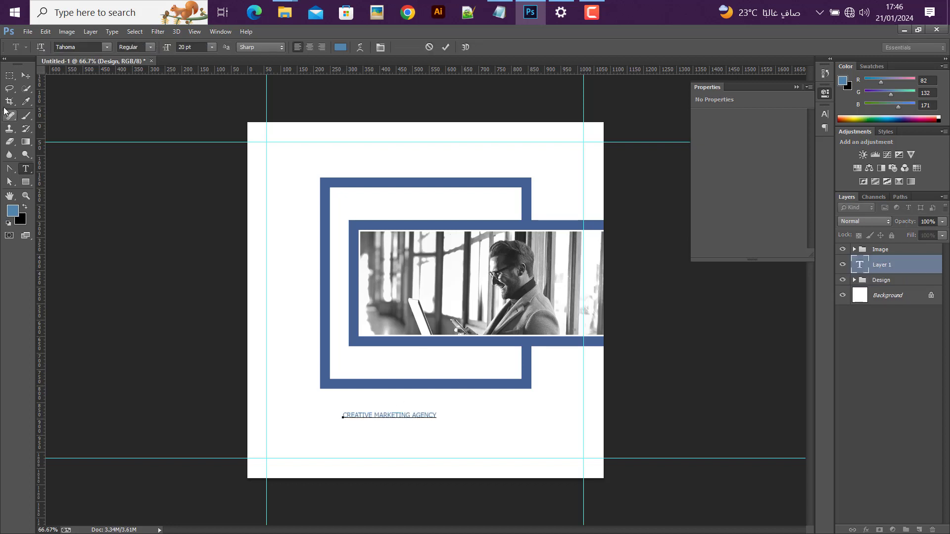
click(26, 76)
drag(373, 417, 379, 411)
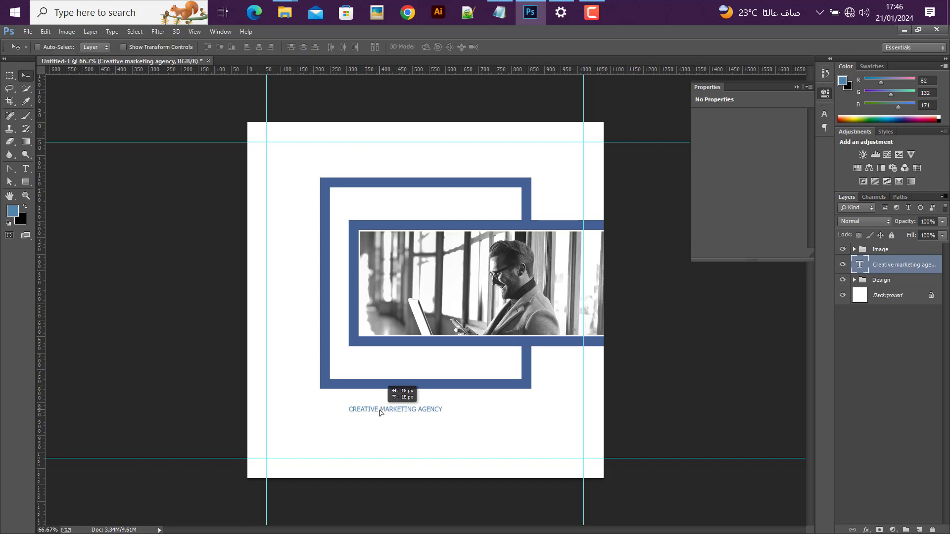
Scale the headline text to about 268% and move it right to sit centred below the frame.
key(ctrl+t)
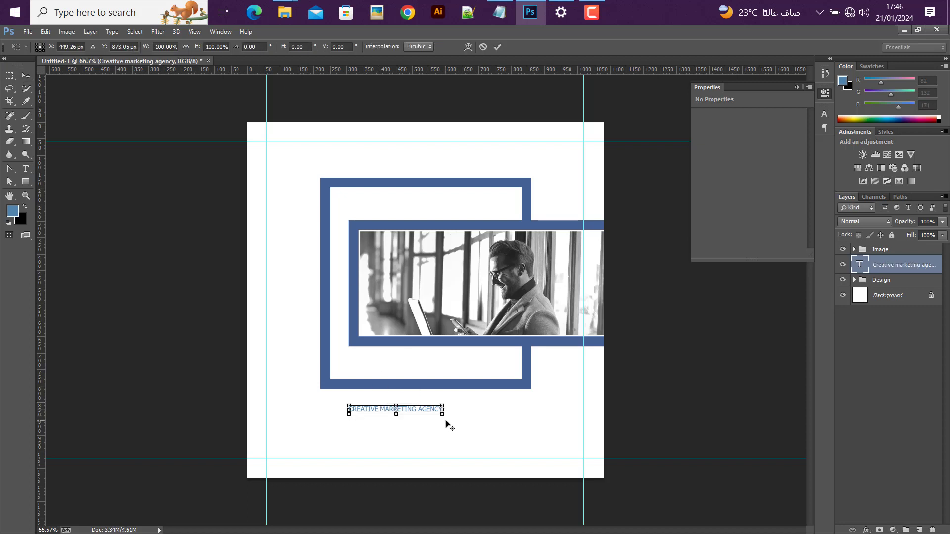
drag(442, 414, 519, 459)
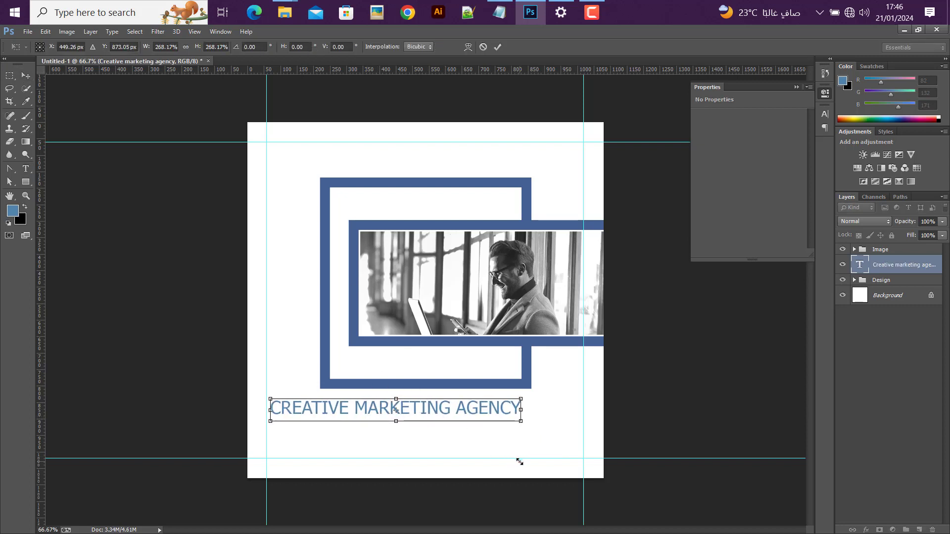
click(498, 47)
drag(382, 427, 413, 426)
Break the headline into two lines, with CREATIVE above MARKETING AGENCY.
double_click(866, 264)
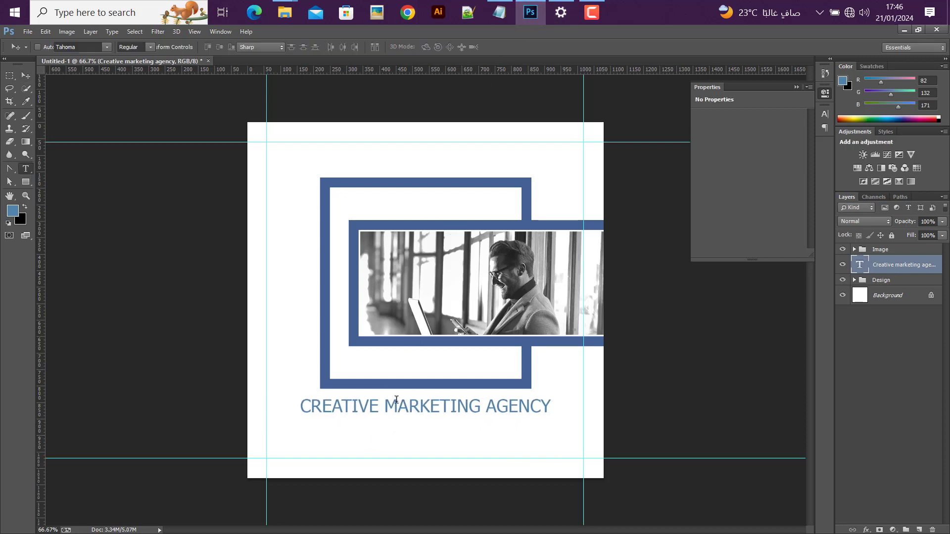
click(384, 406)
key(Return)
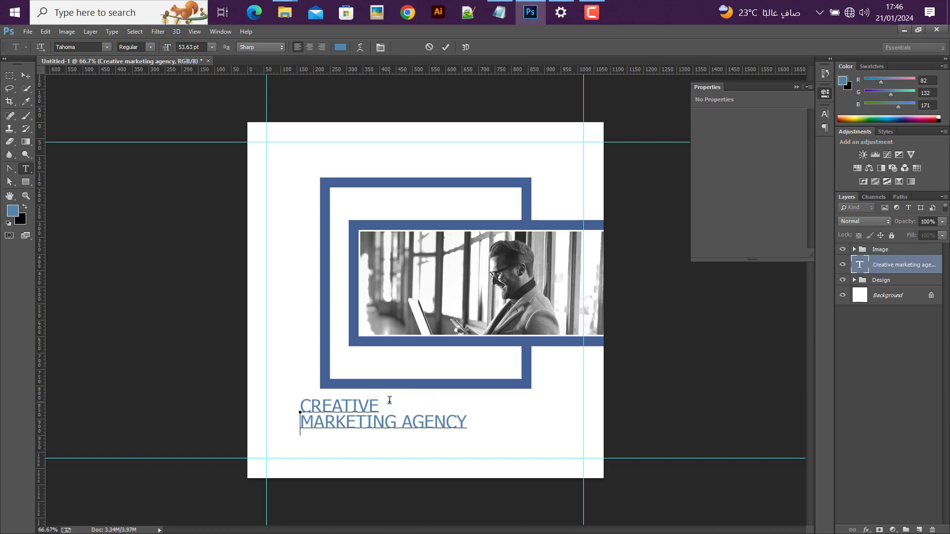
click(26, 75)
Centre-align the two headline lines and move the text block lower beneath the square frame.
click(31, 169)
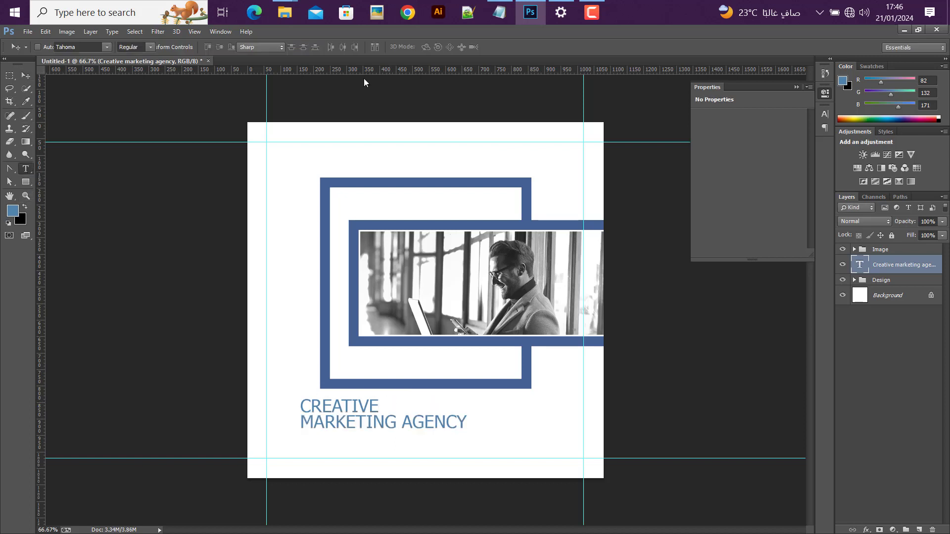
click(25, 76)
drag(293, 391, 397, 406)
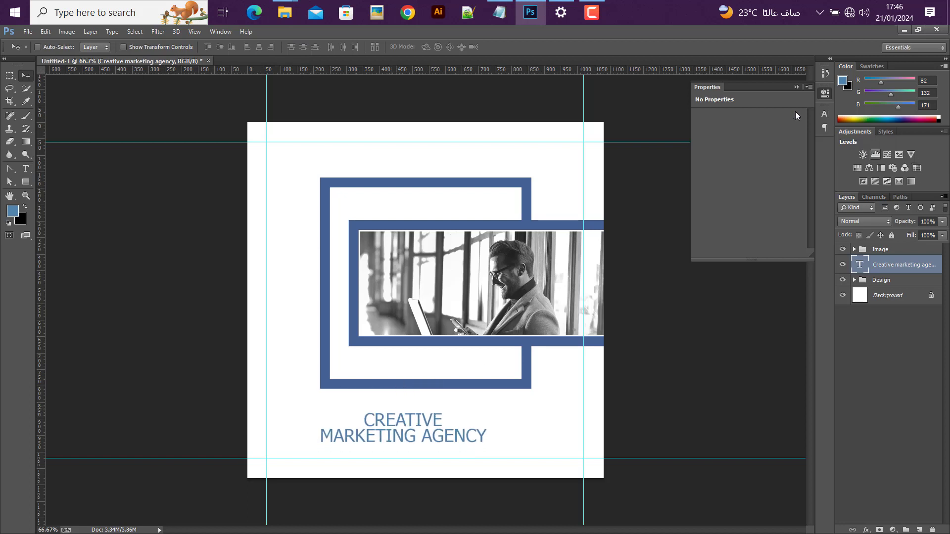
Change the headline's font to Roboto Condensed and move the text up closer to the frame.
click(825, 114)
click(736, 121)
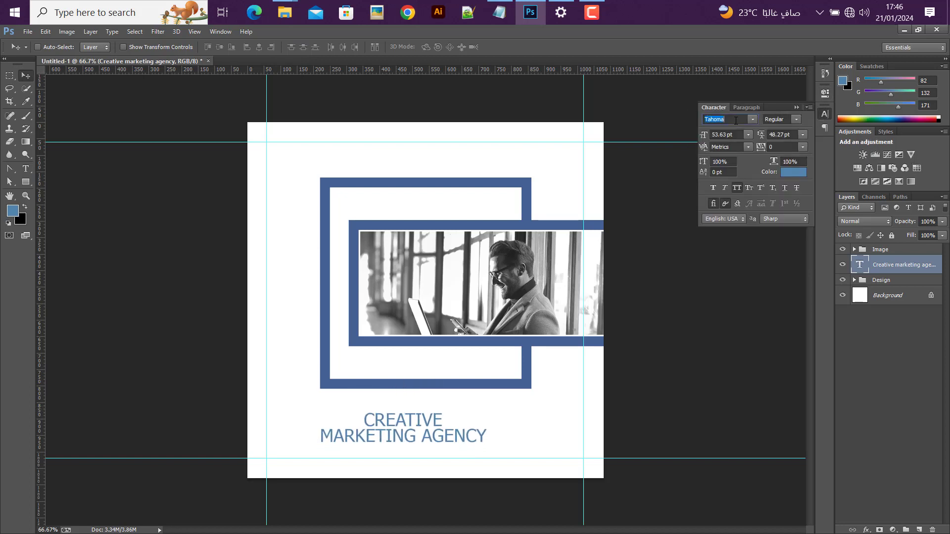
text(Robot Person...)
click(753, 120)
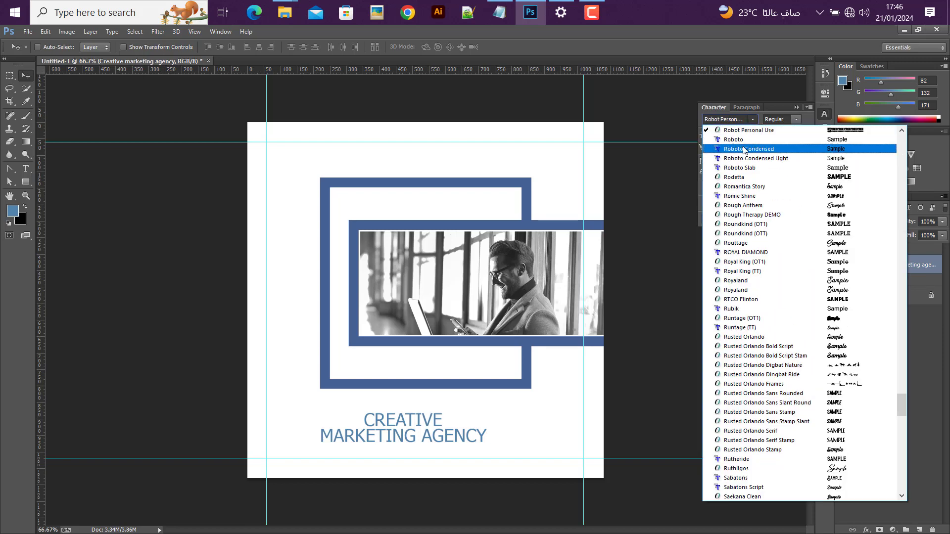
click(744, 149)
drag(414, 437, 421, 425)
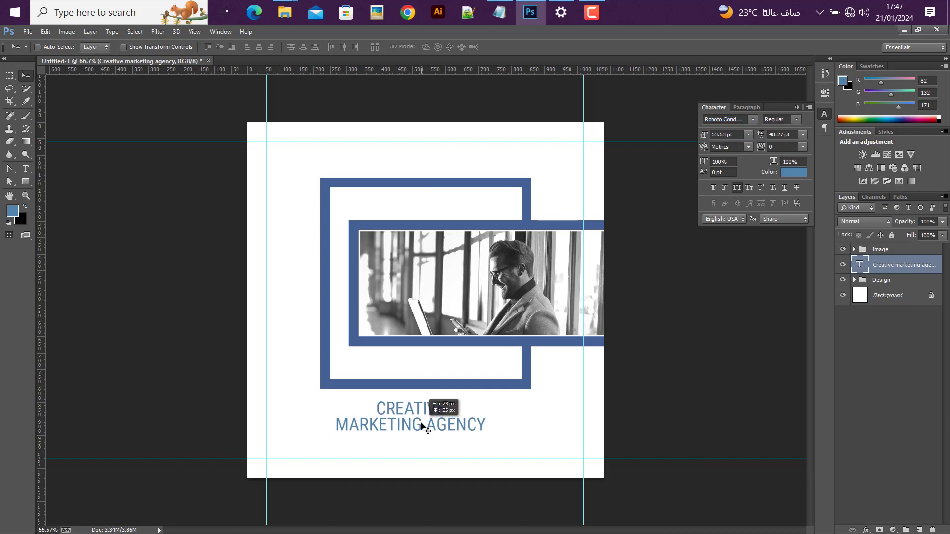
Set the font size of the word CREATIVE in the headline to 60 pt.
click(26, 171)
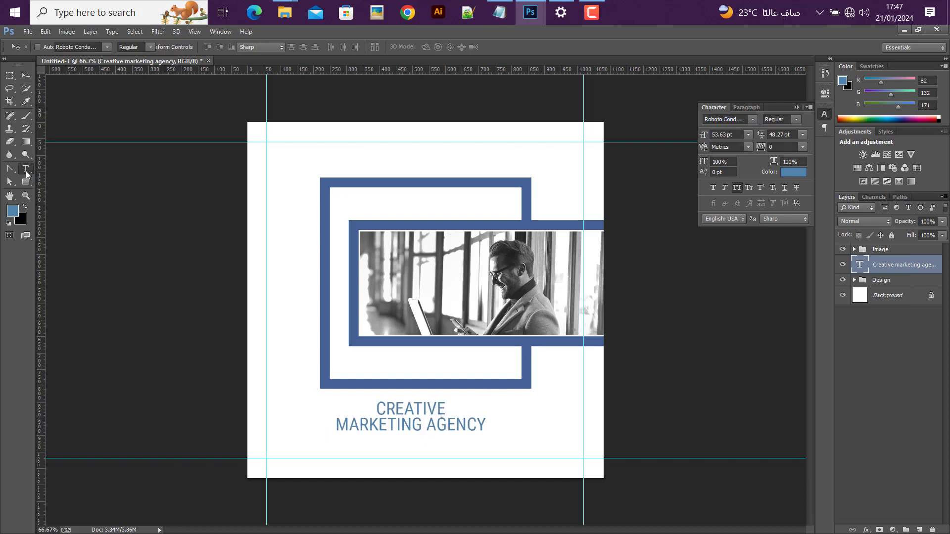
click(421, 410)
drag(378, 409, 492, 395)
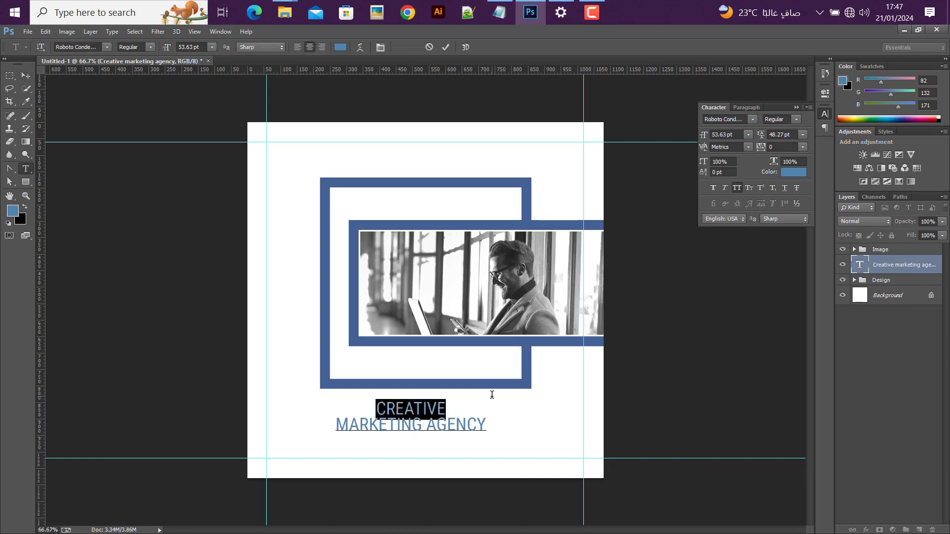
click(747, 134)
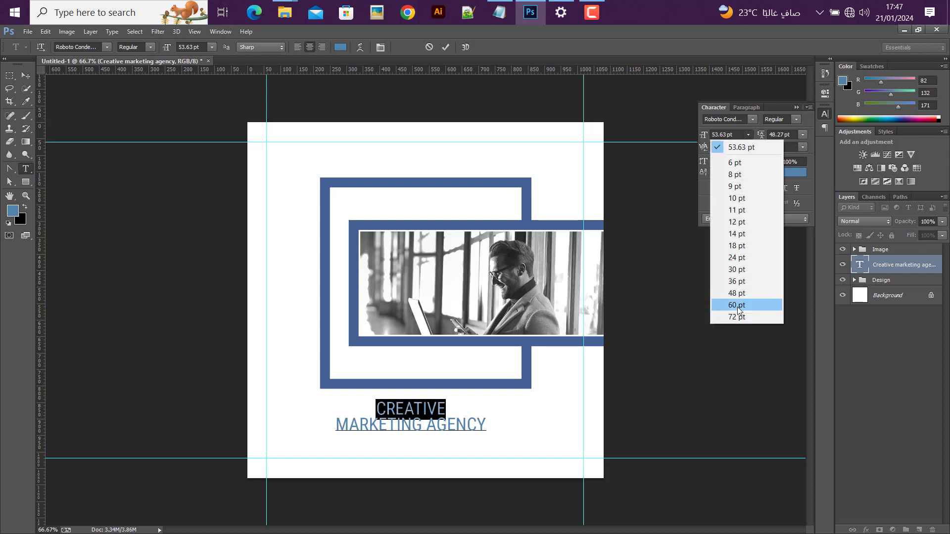
click(737, 306)
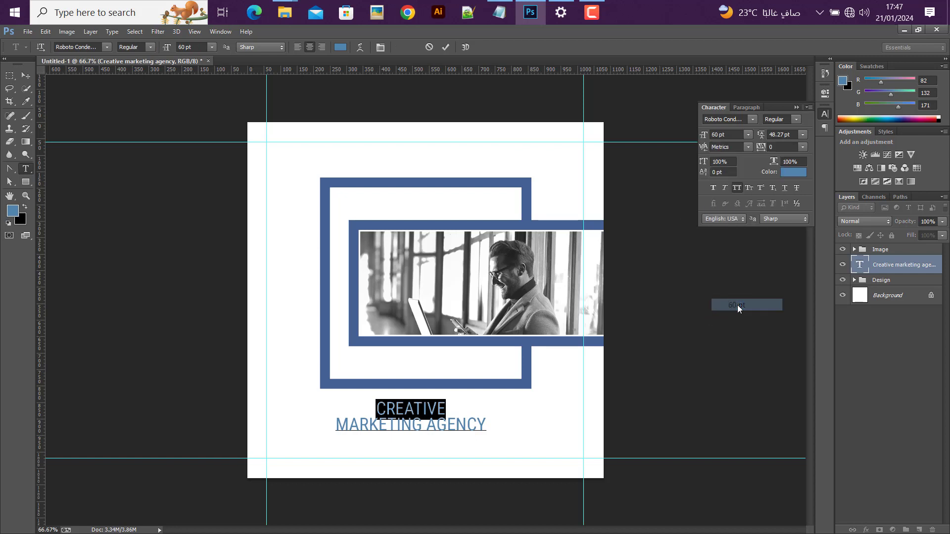
Set the selected word CREATIVE to 100 pt in the Bold style.
click(719, 134)
text(100)
key(Return)
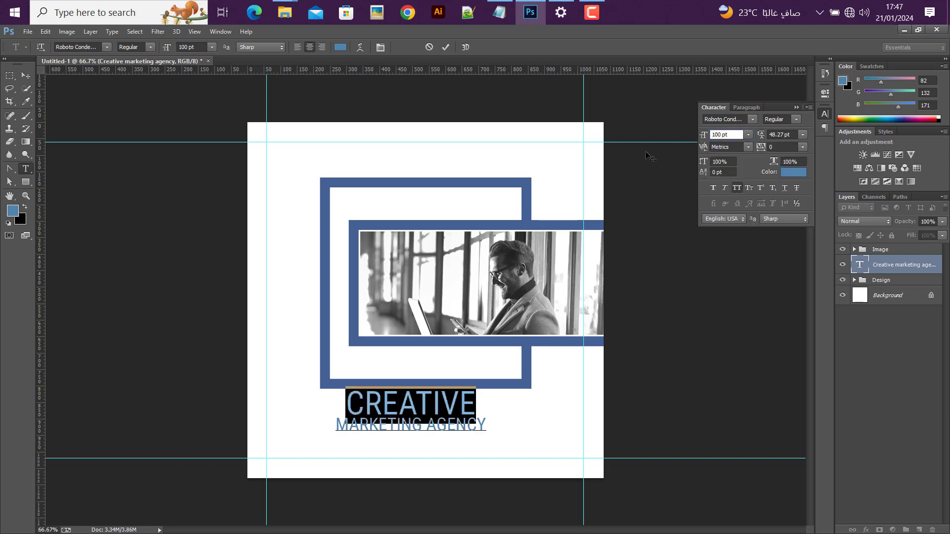
click(796, 119)
click(792, 151)
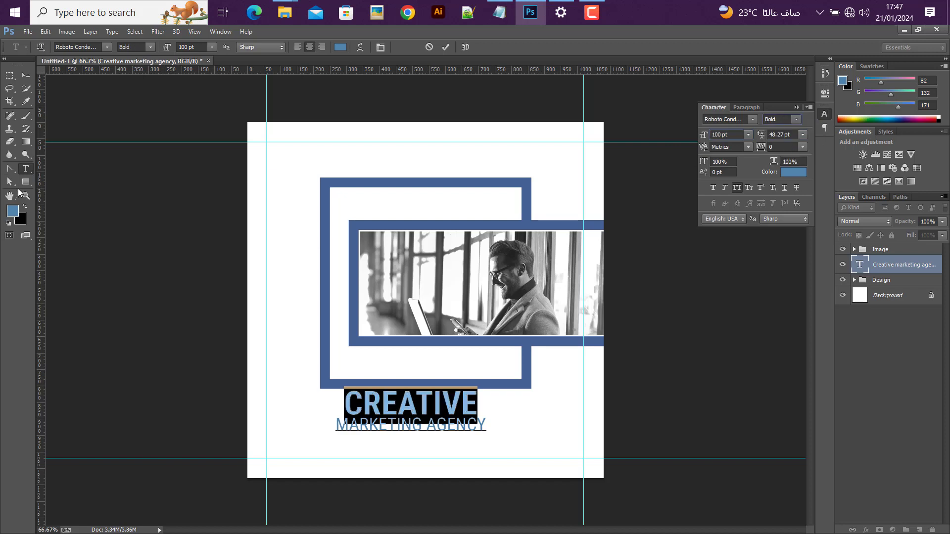
Move the headline slightly lower beneath the square frame and scale it up proportionally to about 124%.
click(25, 75)
drag(418, 427, 429, 439)
key(ctrl+t)
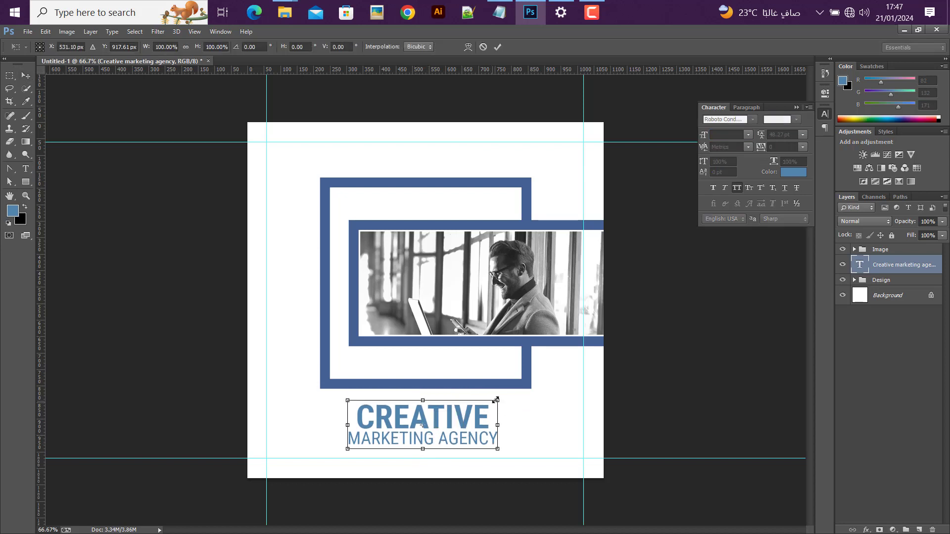
mouse_move(510, 393)
mouse_down()
mouse_move(535, 386)
mouse_move(525, 387)
mouse_up()
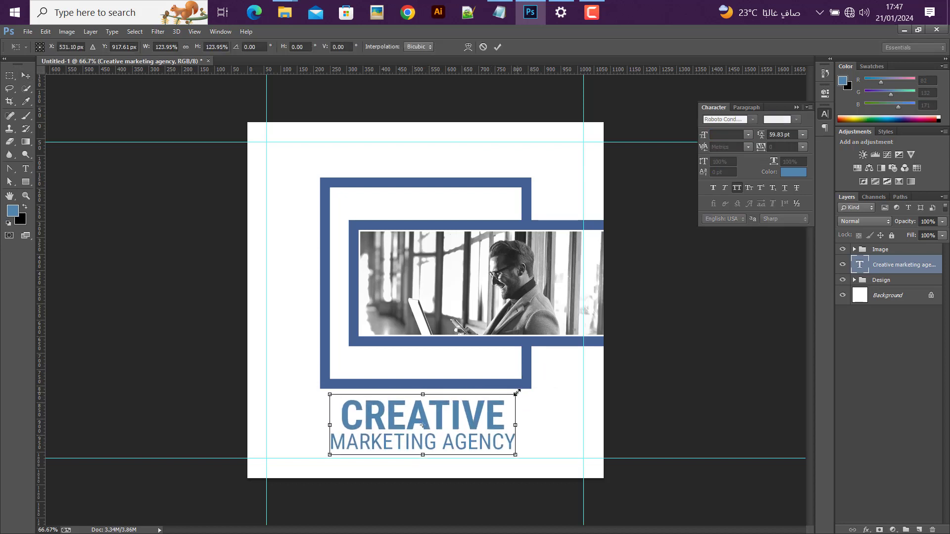
click(498, 47)
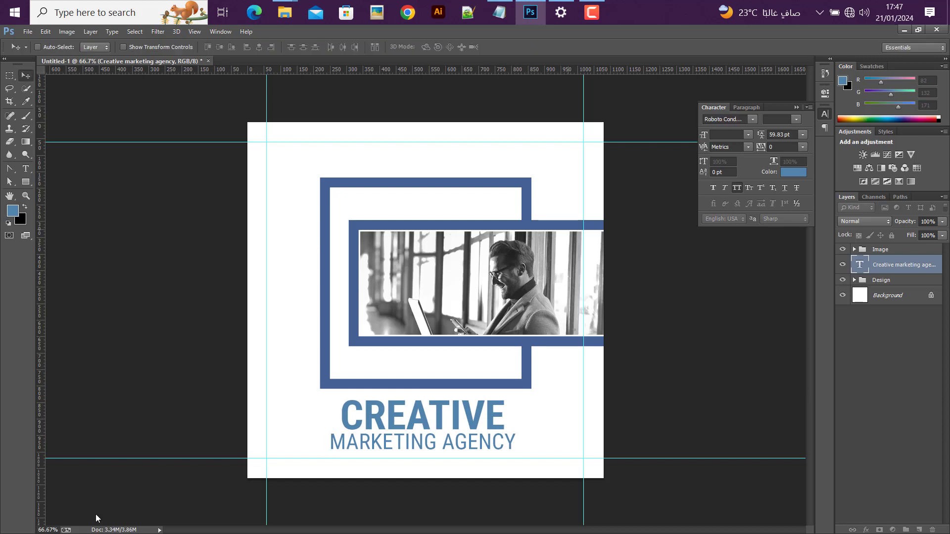
Centre the headline horizontally on the whole canvas, clearing the selection when done.
key(ctrl+a)
click(259, 47)
key(ctrl+d)
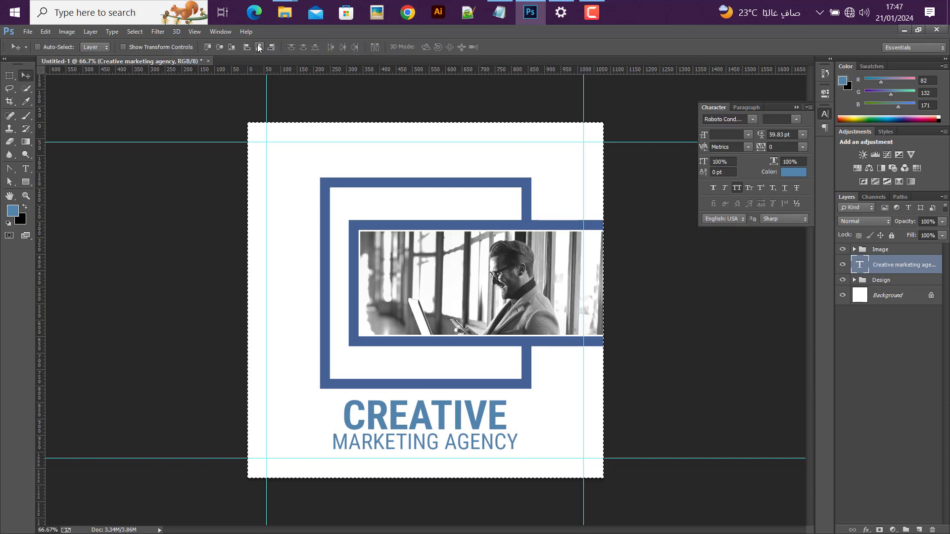
Recolour the whole headline dark grey #303030 by sampling a dark area of the photo.
scroll(450, 447, up, 1)
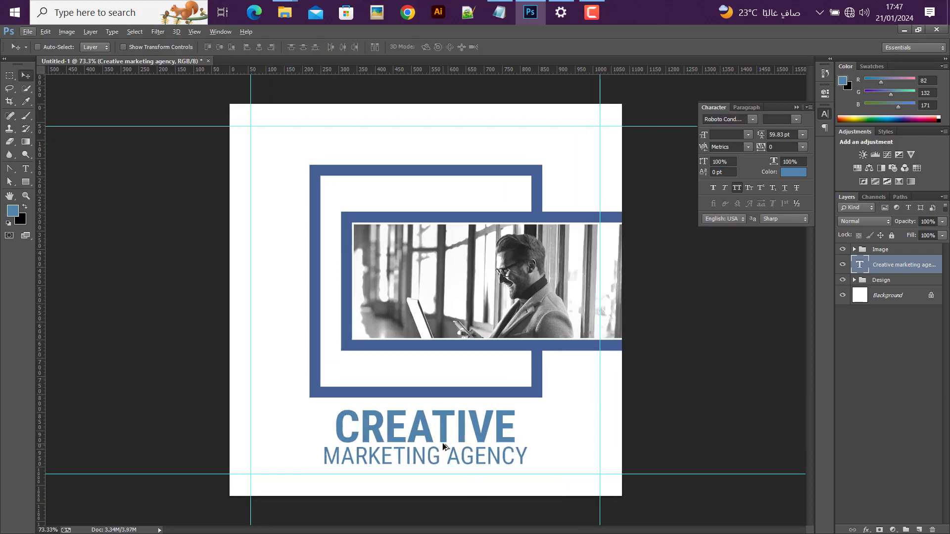
click(793, 177)
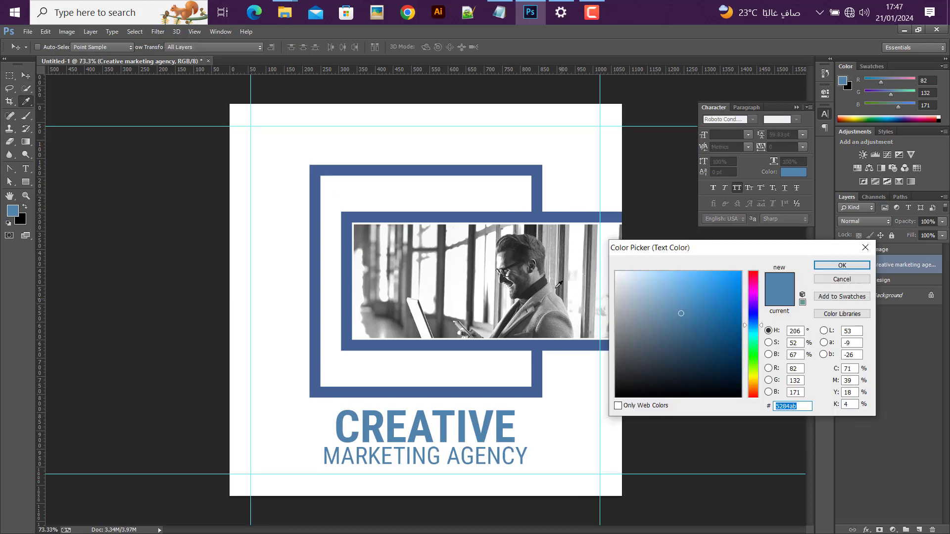
click(545, 284)
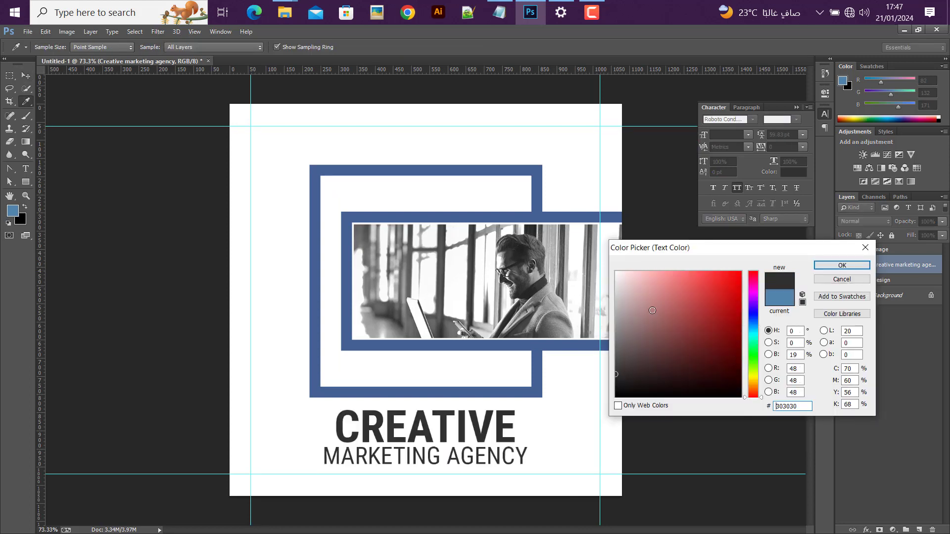
double_click(792, 408)
click(863, 265)
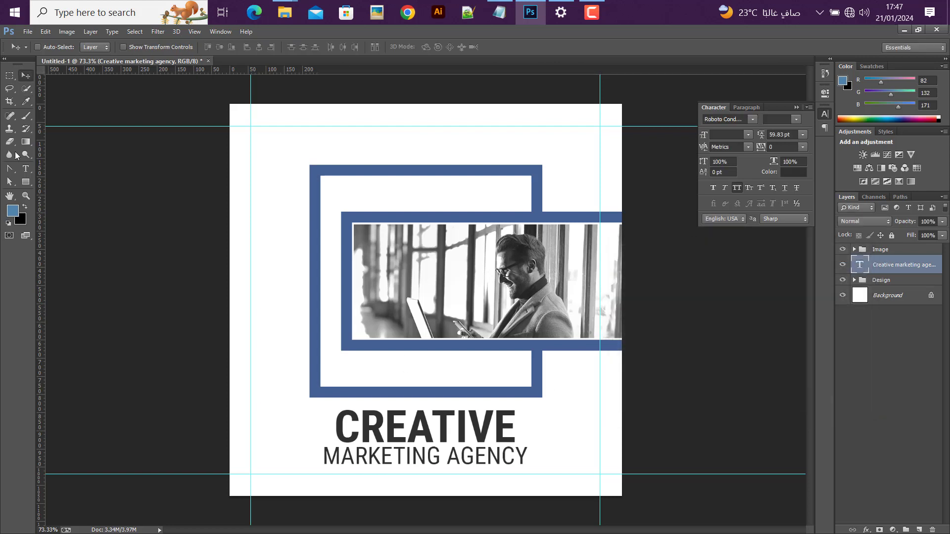
Recolour only the word CREATIVE in the frame's blue #426092 by sampling the frame.
click(333, 425)
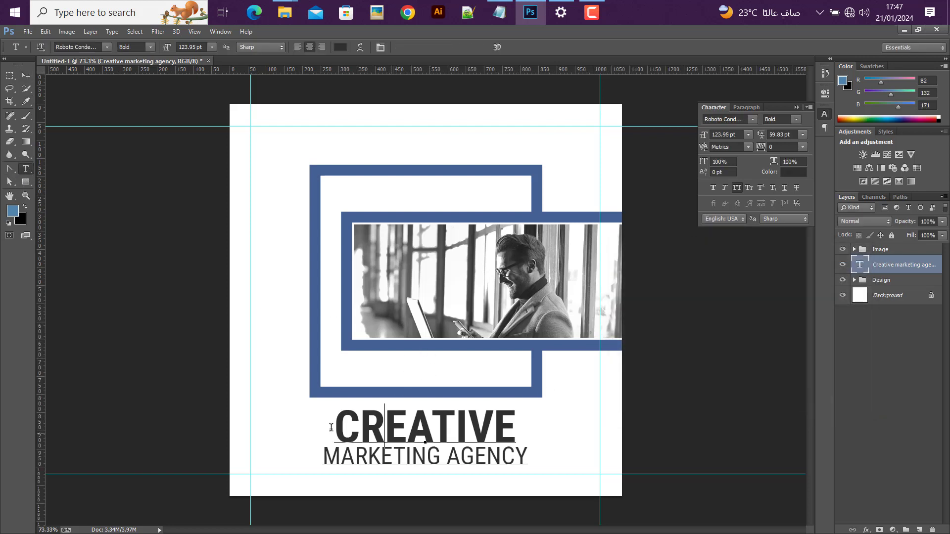
drag(333, 426, 563, 428)
click(797, 172)
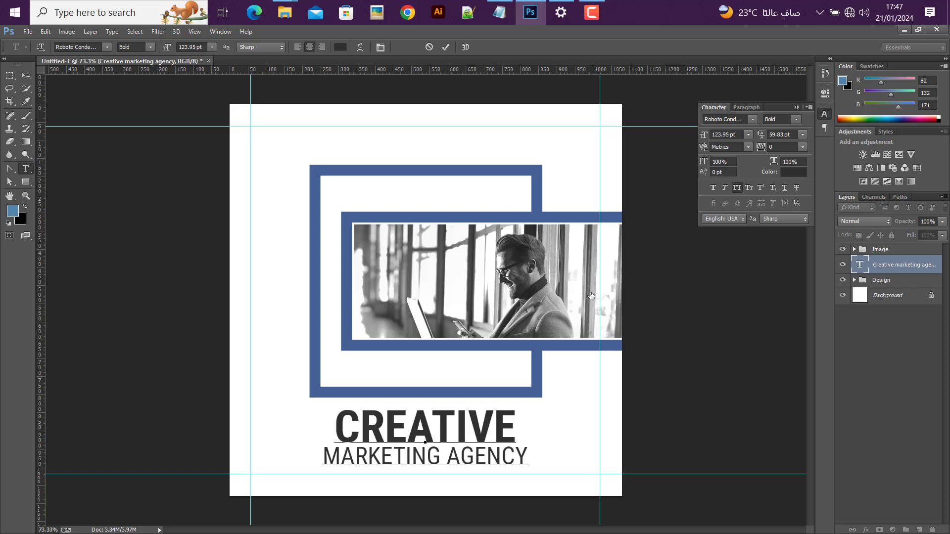
click(531, 346)
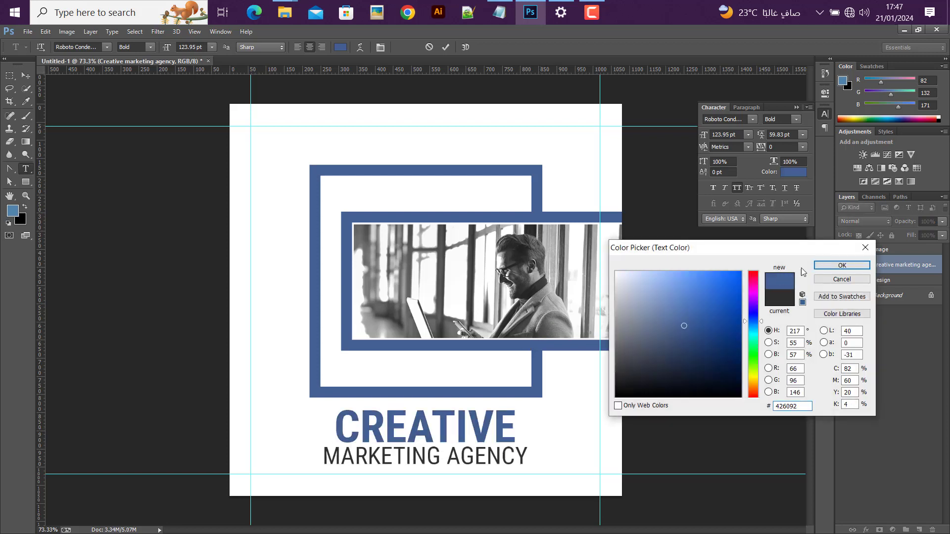
click(841, 266)
click(26, 76)
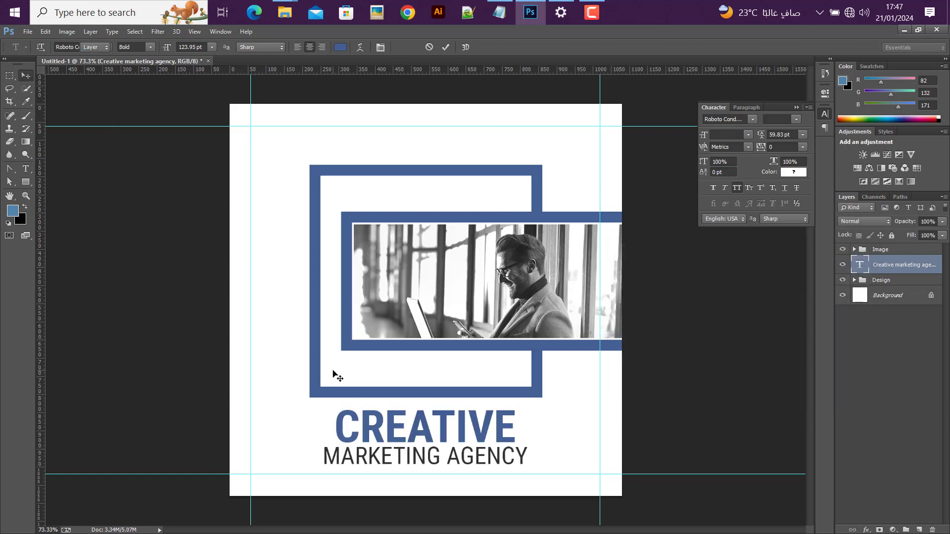
Align the recoloured headline to the horizontal centre of the canvas again and clear the selection.
key(ctrl+a)
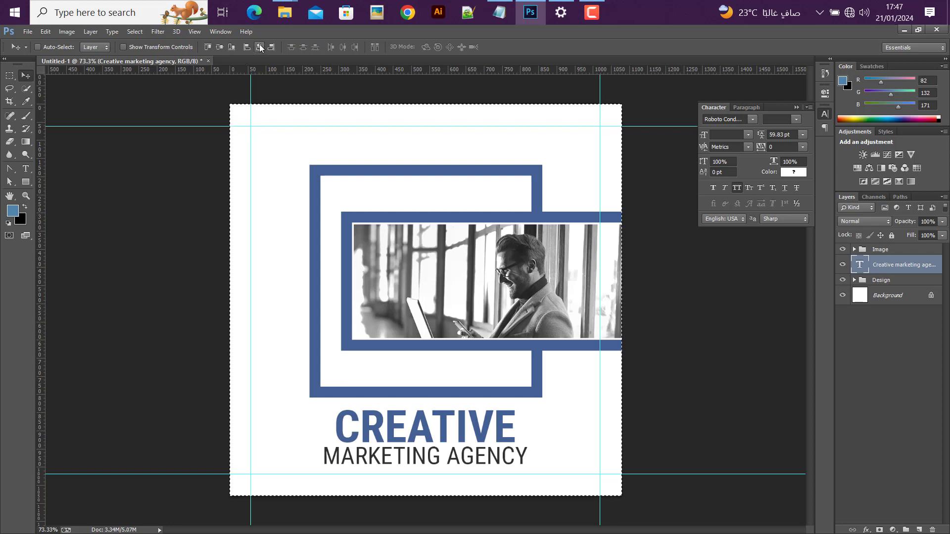
key(ctrl+d)
scroll(439, 391, down, 1)
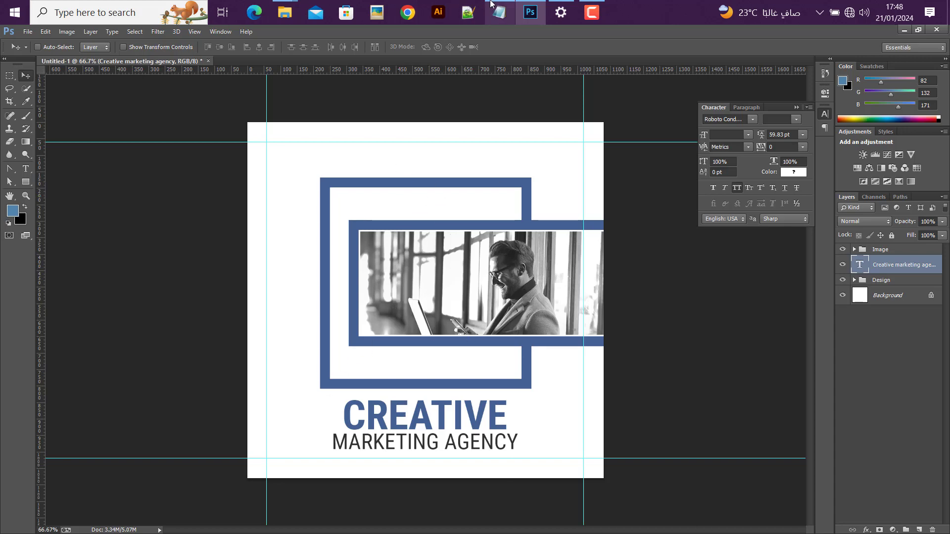
click(498, 14)
drag(430, 309, 170, 308)
key(ctrl+c)
click(492, 204)
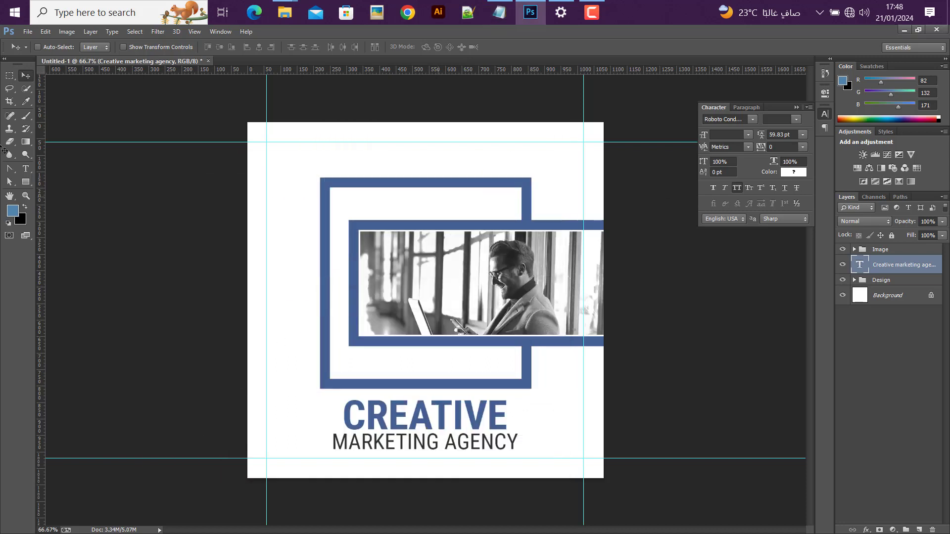
Paste the copied website line as a new text layer and position it above the square frame.
key(t)
click(298, 167)
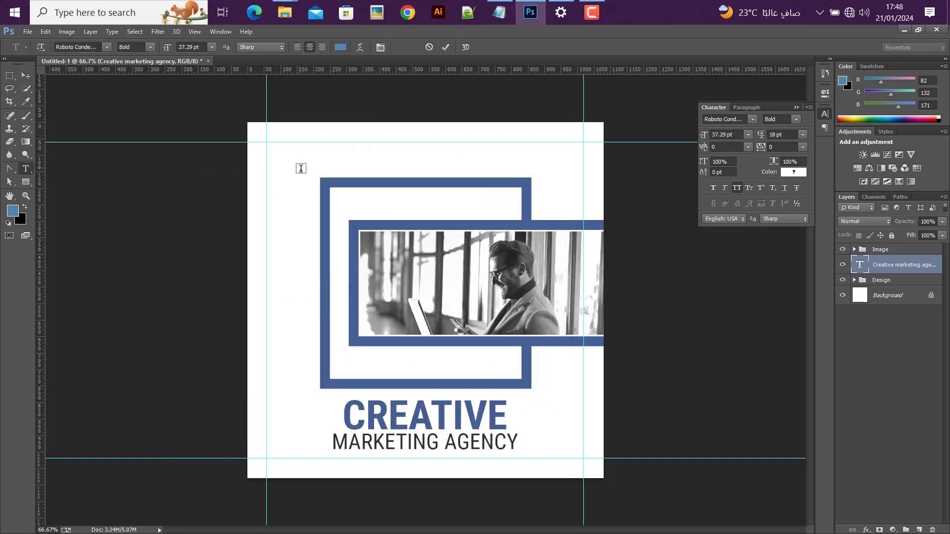
key(ctrl+v)
click(27, 77)
drag(295, 173, 365, 168)
double_click(861, 265)
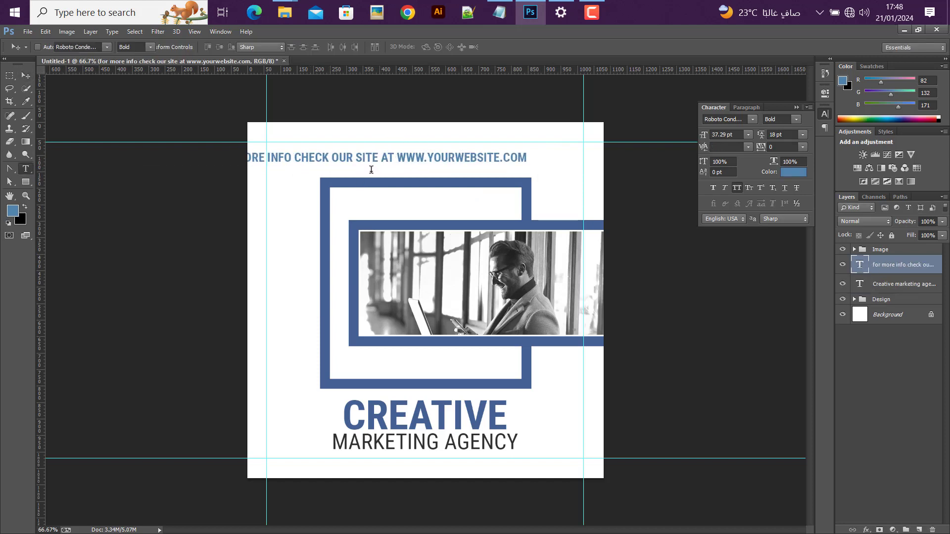
click(398, 151)
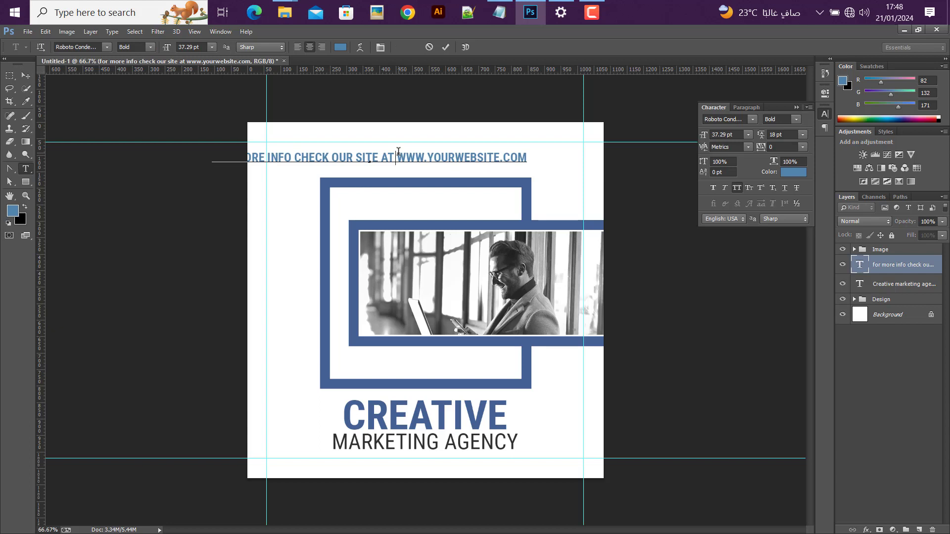
key(Return)
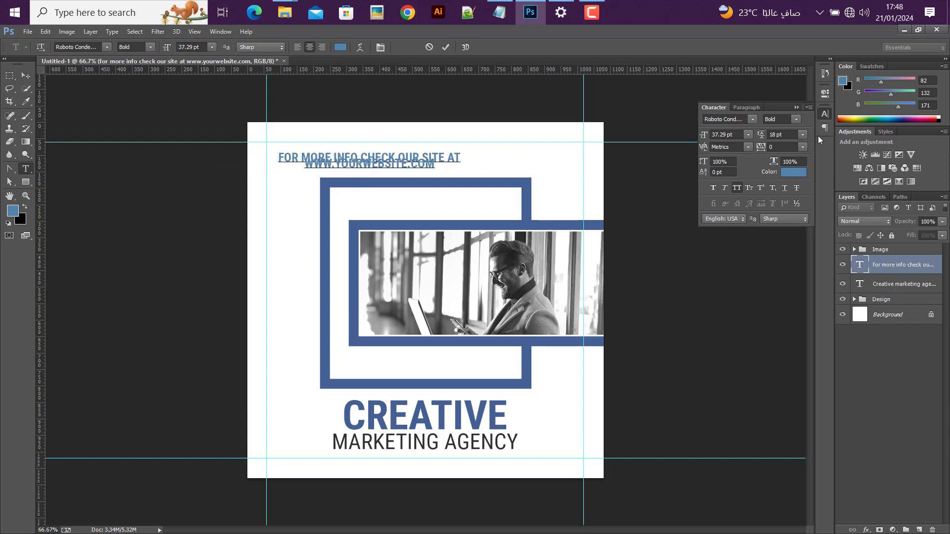
Select both lines of the website text and increase their leading to 37 pt.
key(ctrl+a)
click(802, 135)
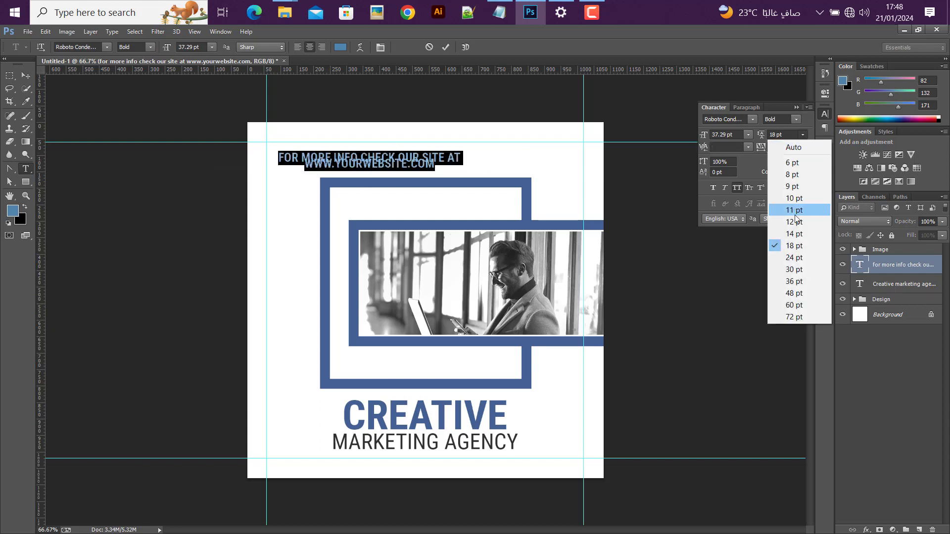
click(795, 258)
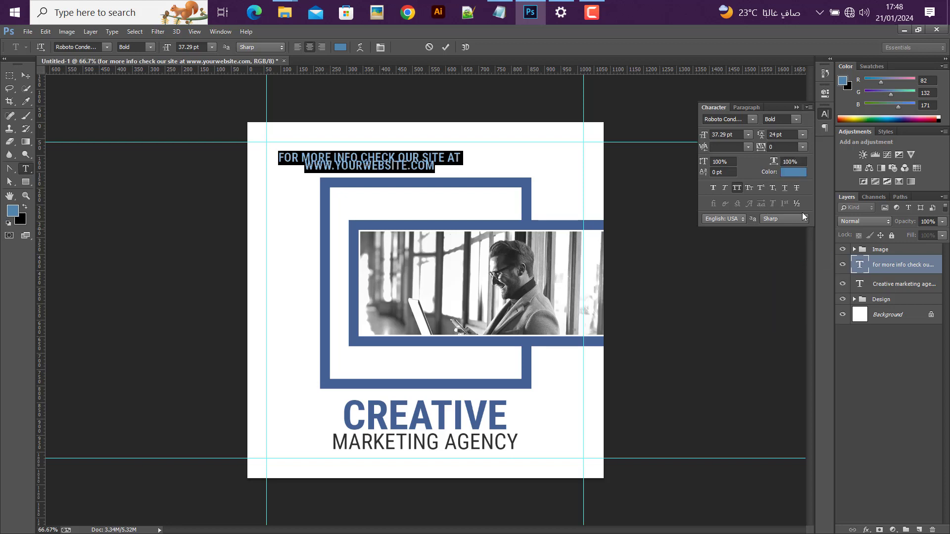
drag(783, 134, 769, 134)
text(30)
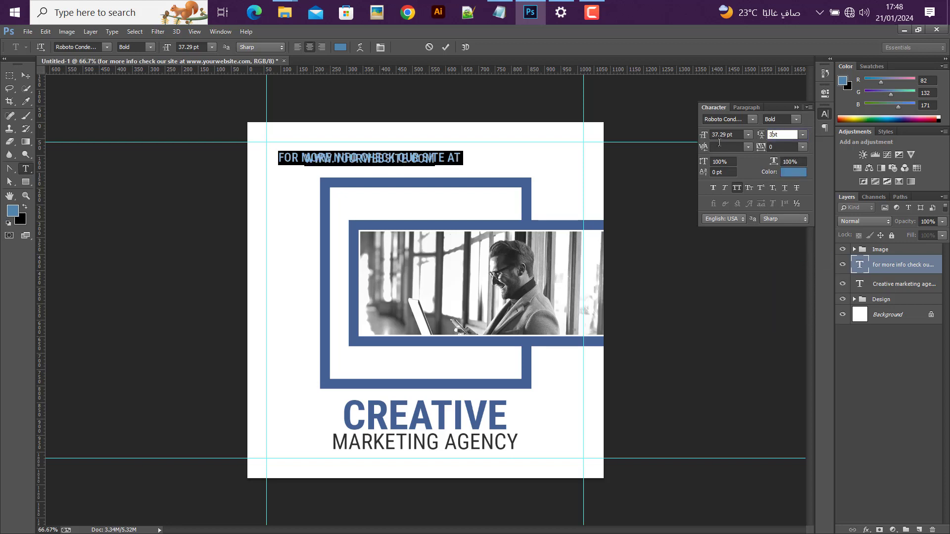
key(Up)
key(Up)
key(Up)
key(Up)
key(Up)
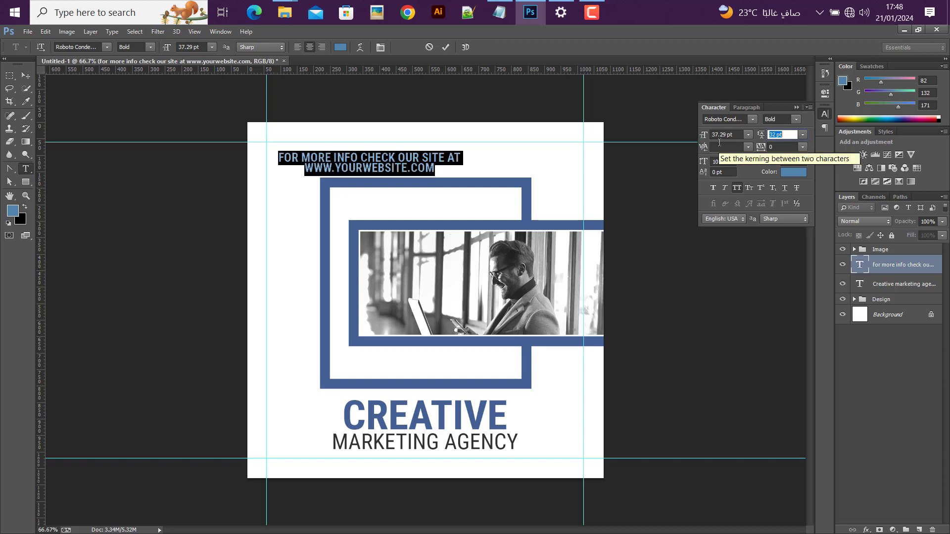
key(Up)
key(Up)
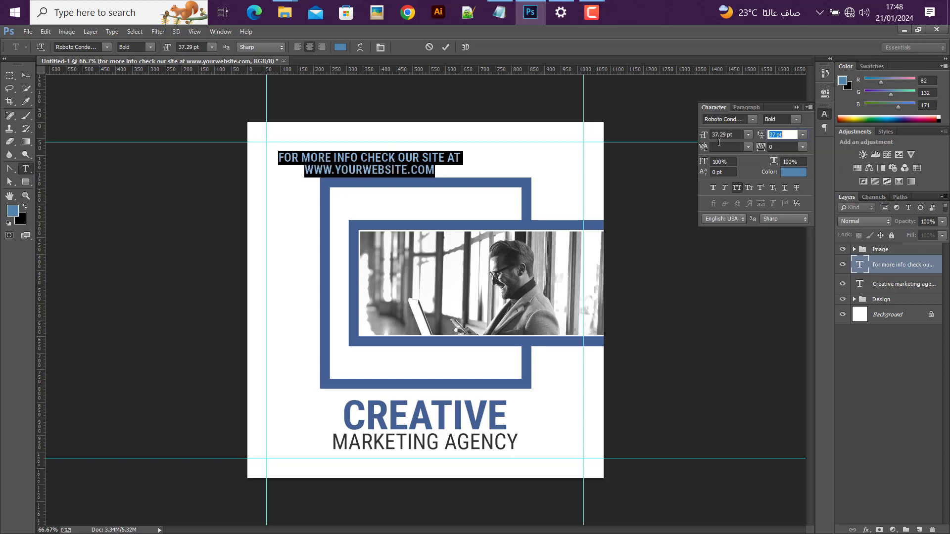
Set the website text's font size and leading to 38 pt and its style to Regular.
drag(726, 135, 683, 148)
text(38)
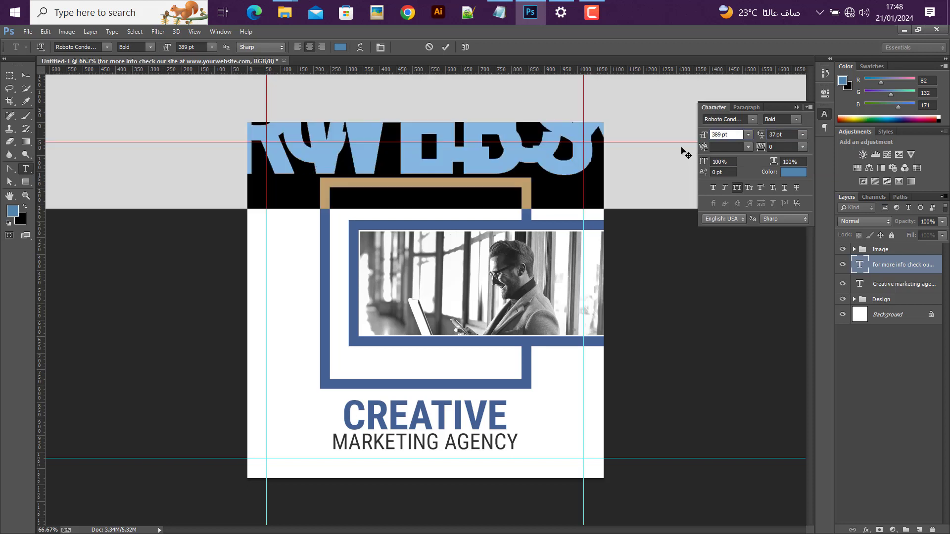
key(Delete)
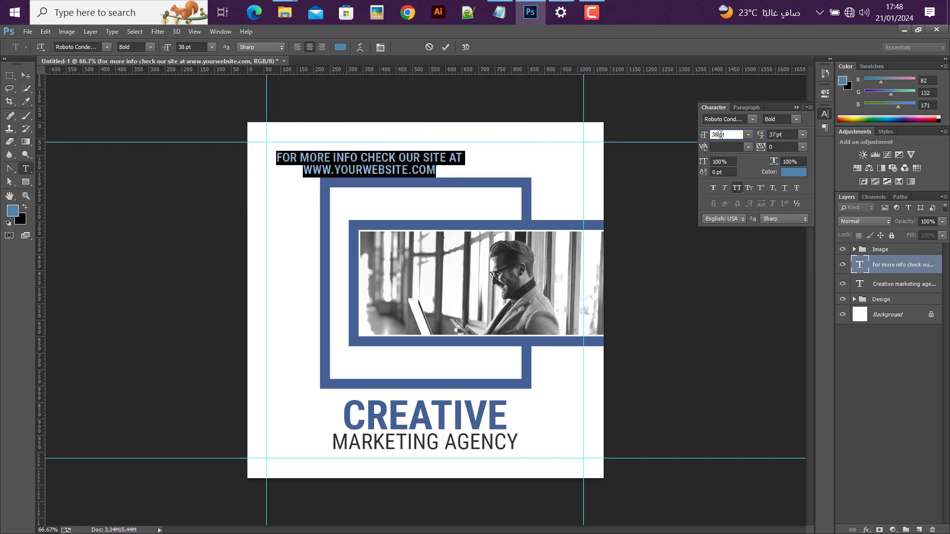
click(781, 135)
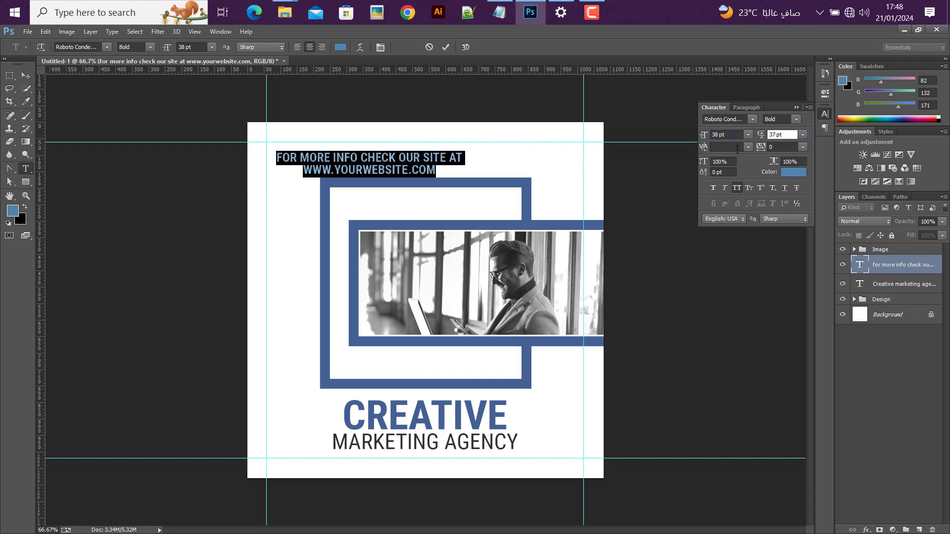
text(38)
click(796, 119)
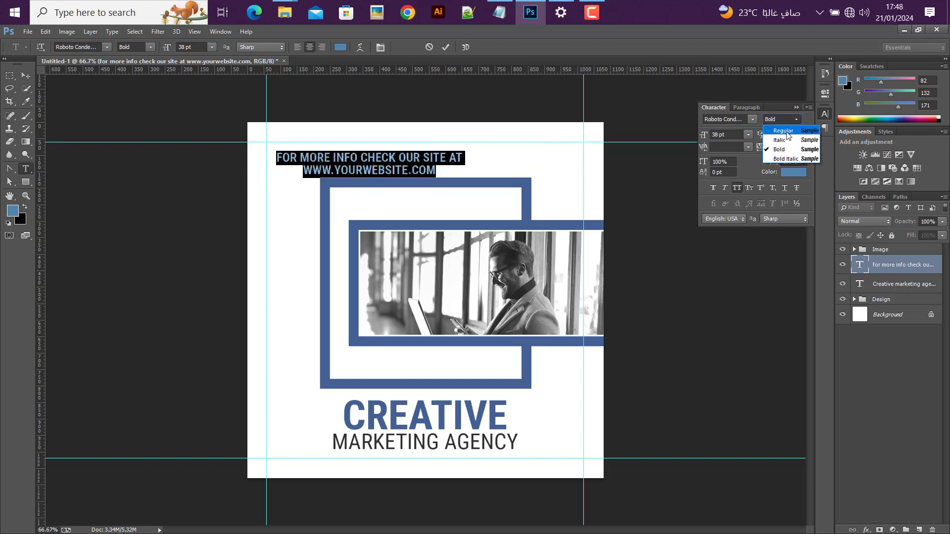
click(787, 132)
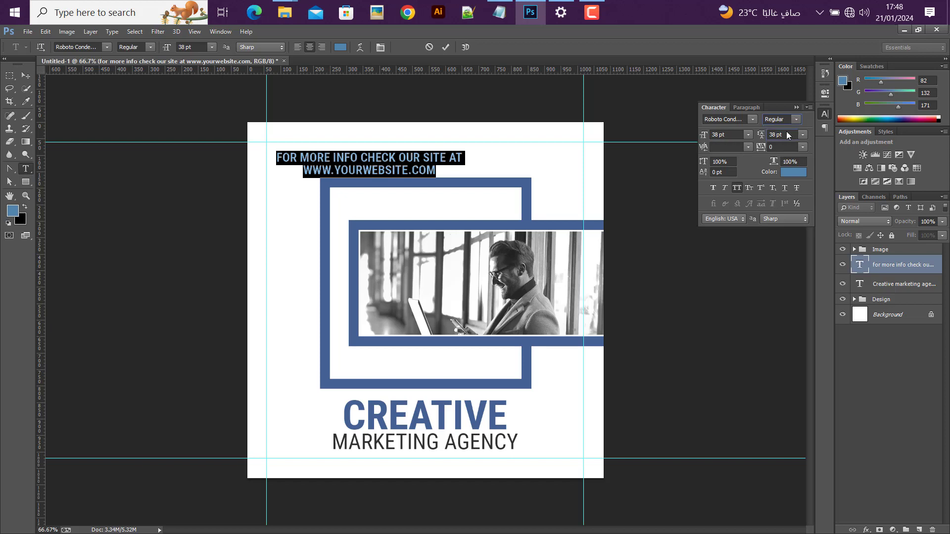
Rotate the website text by -90° and place it vertically in the white margin left of the square frame.
click(26, 75)
drag(420, 154, 363, 190)
key(ctrl+t)
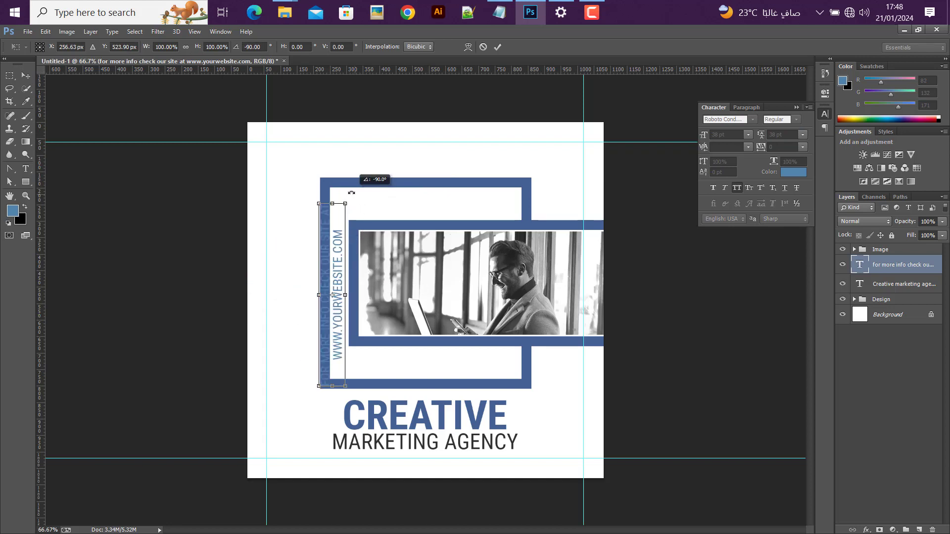
key(Return)
drag(388, 278, 343, 278)
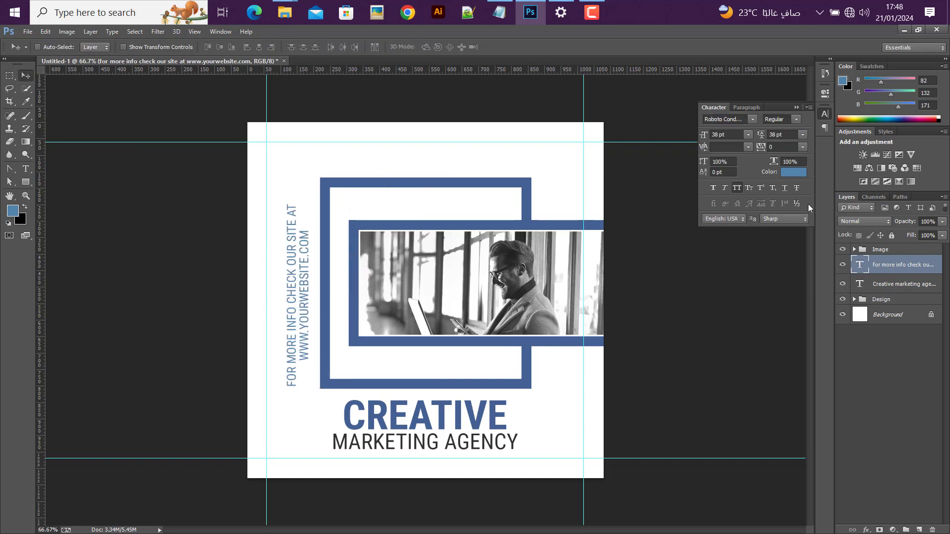
Recolor the vertical website text to the dark grey #303030 sampled from the MARKETING AGENCY line.
click(797, 173)
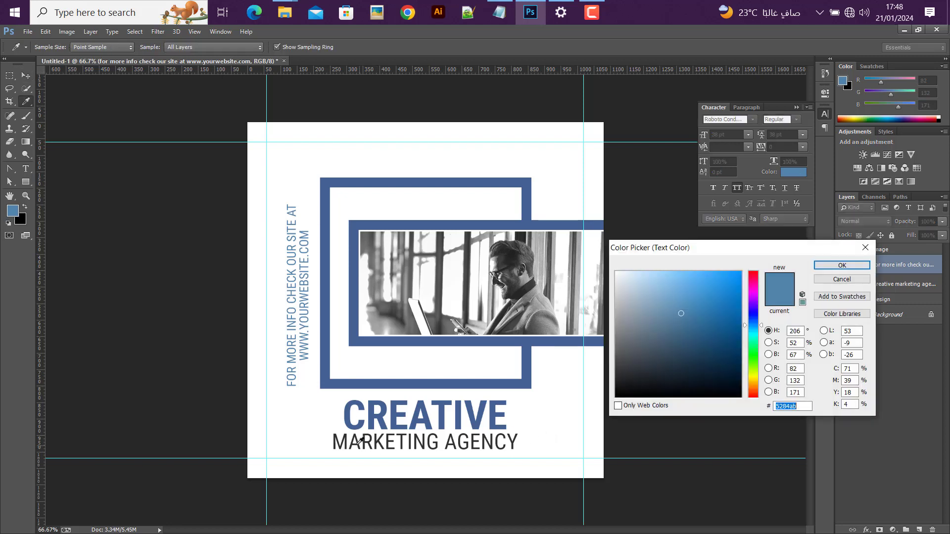
click(346, 433)
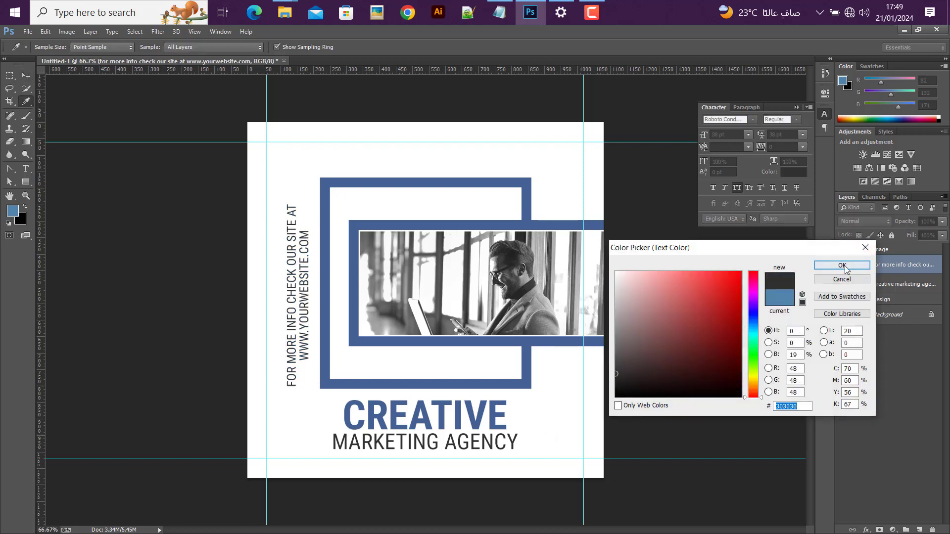
click(843, 267)
Color only the word YOURWEBSITE in the vertical text with the frame's blue, #426092.
click(27, 171)
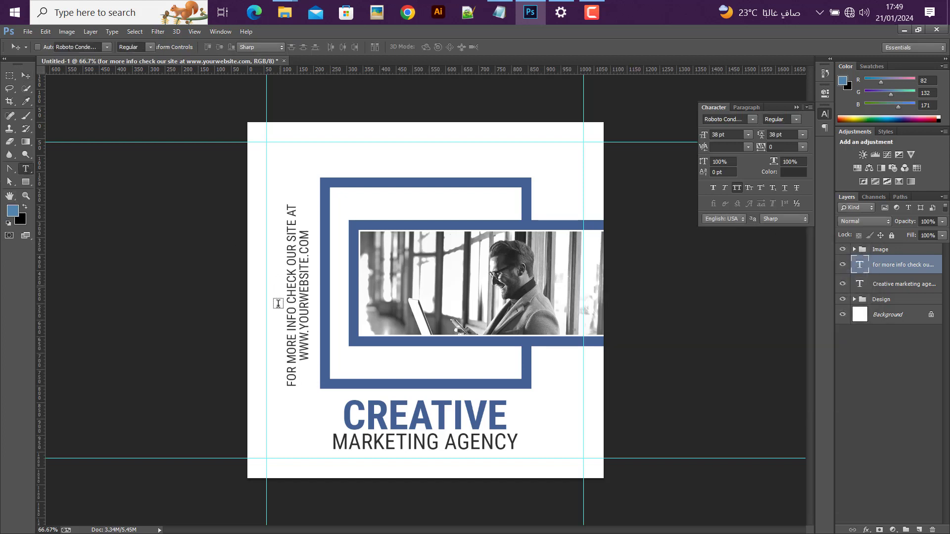
drag(303, 330, 302, 258)
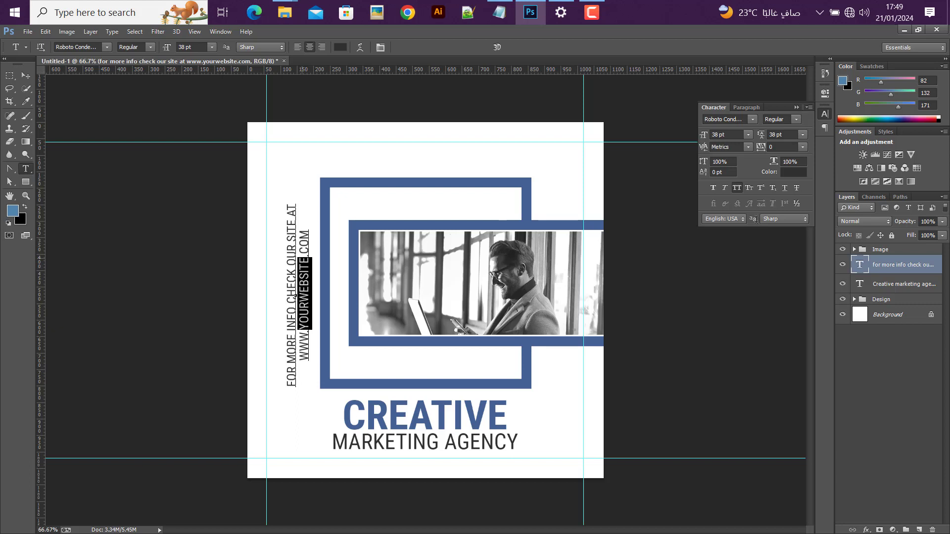
click(792, 172)
click(497, 179)
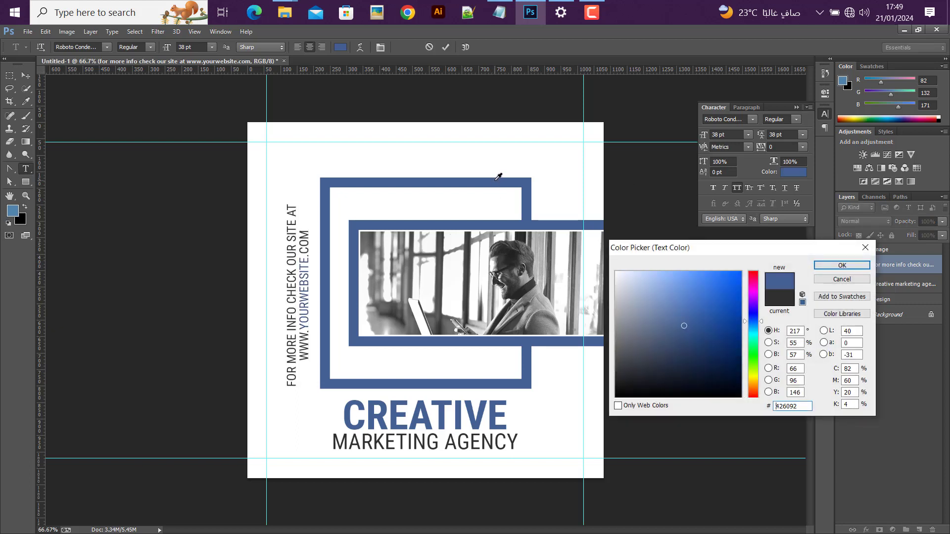
click(842, 265)
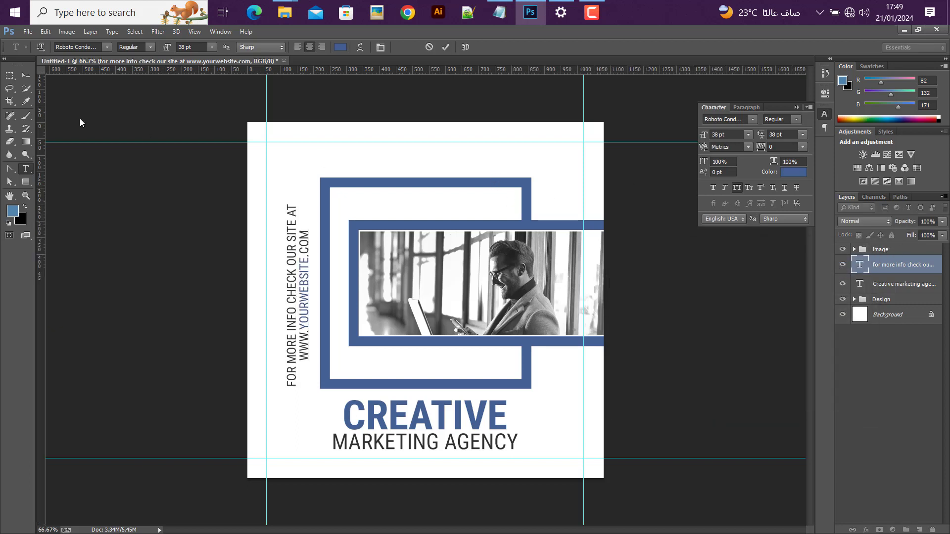
click(28, 76)
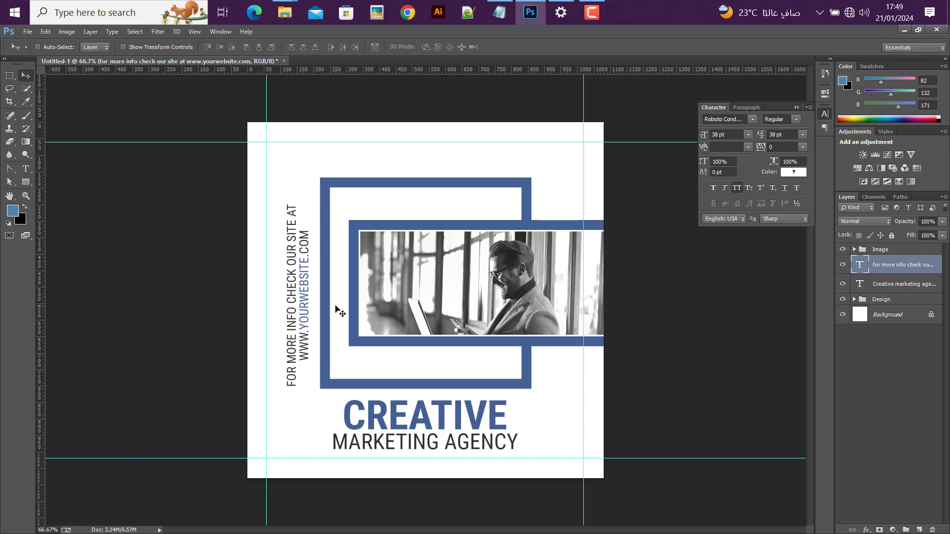
Nudge the vertical website text a few pixels left, away from the square frame.
key(Left)
key(Left)
key(Left)
key(Left)
key(Left)
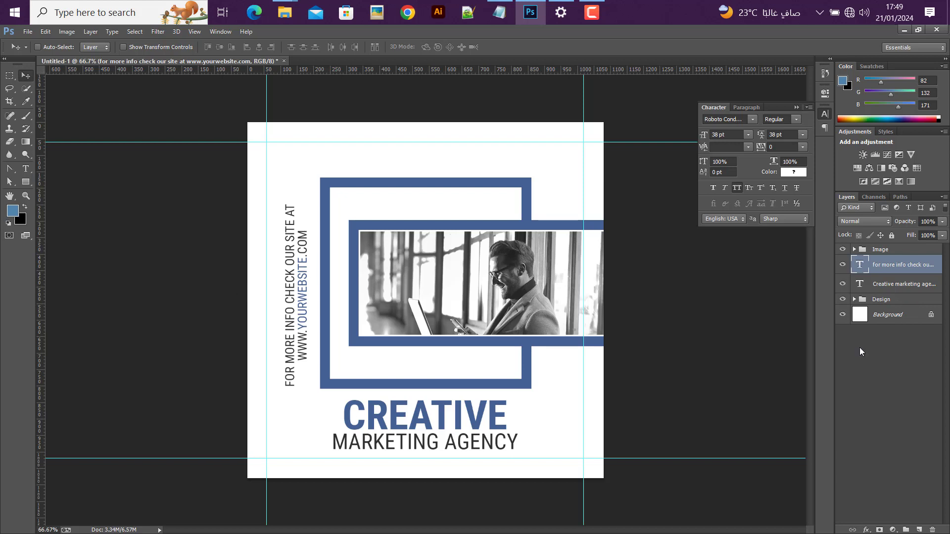
Draw a tall rectangle of about 129 × 1280 px overlapping the canvas's left edge and extending past its top and bottom.
click(25, 181)
drag(217, 90, 261, 513)
key(v)
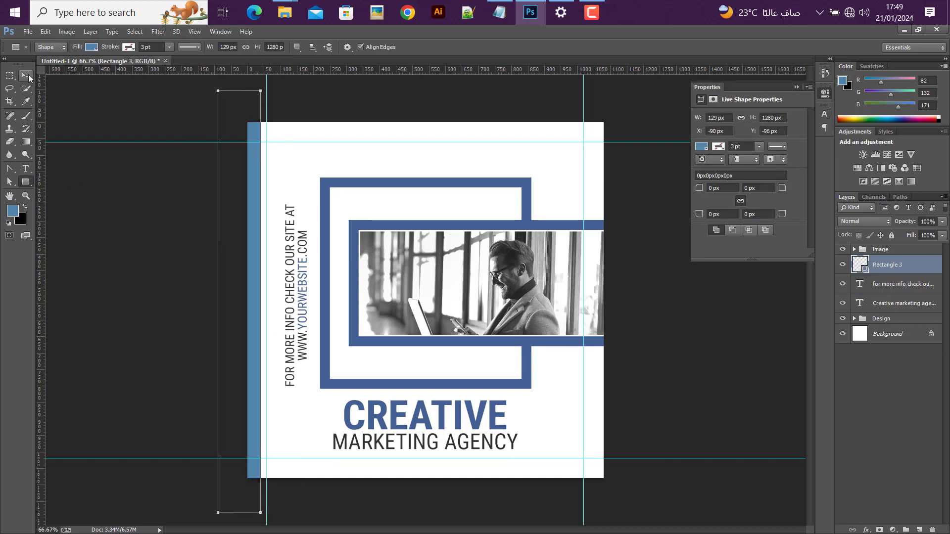
Fill the left-edge strip with the frame's blue, #426092, and shift it 10 px left.
double_click(863, 267)
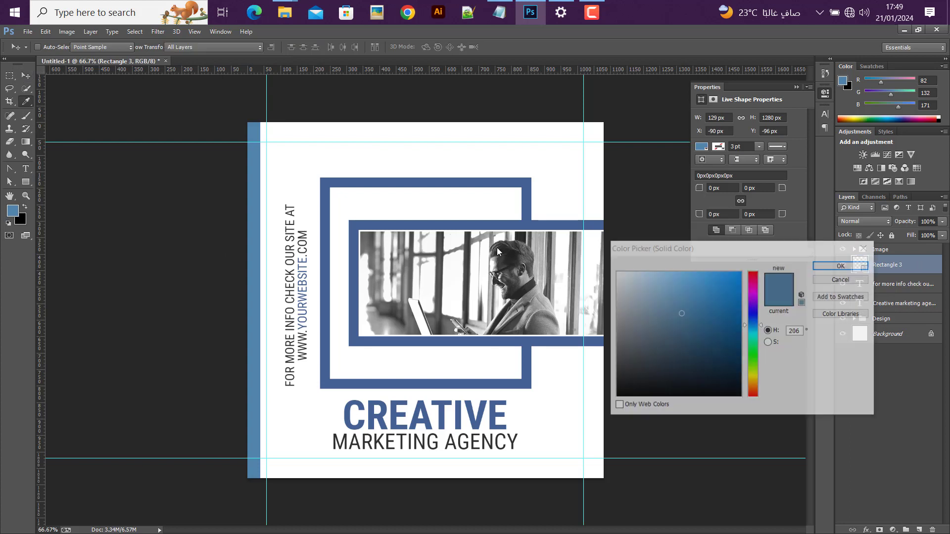
click(516, 223)
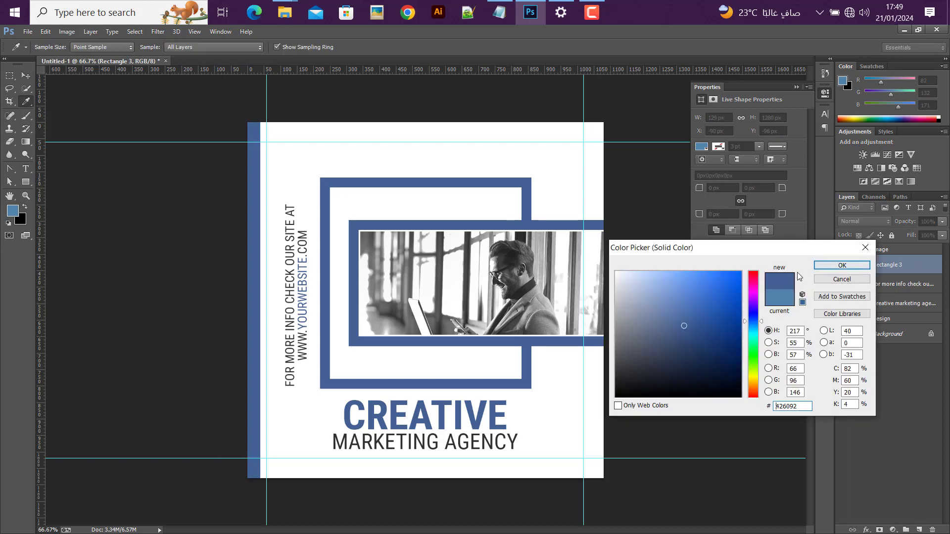
click(841, 266)
key(shift+Left)
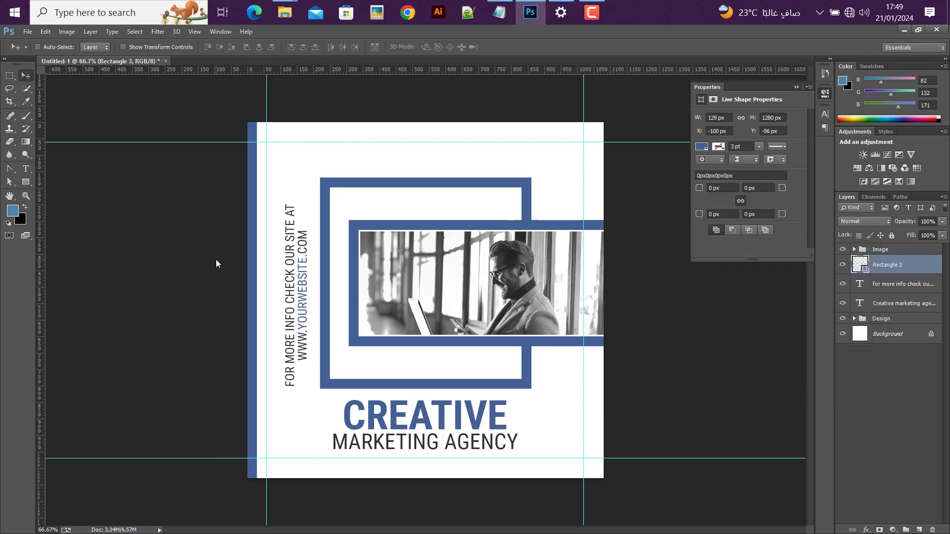
click(10, 76)
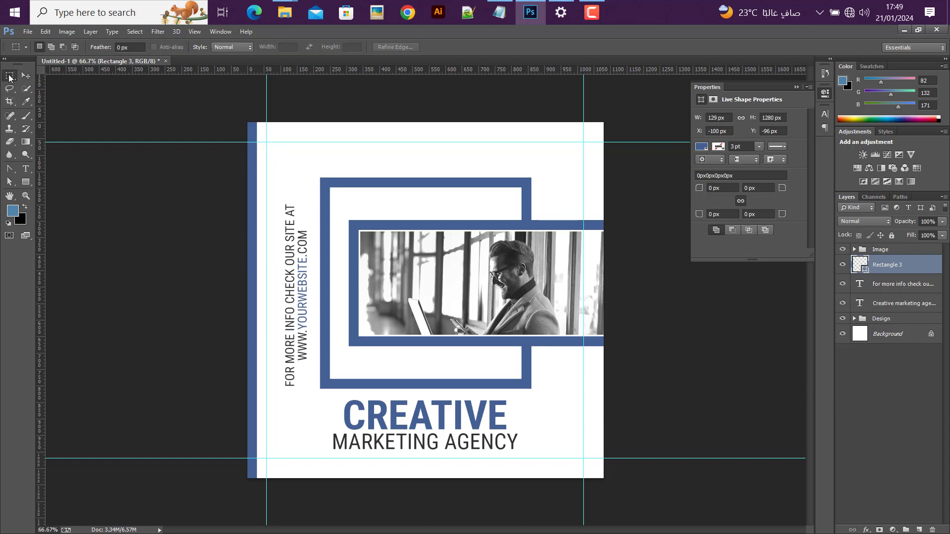
click(23, 76)
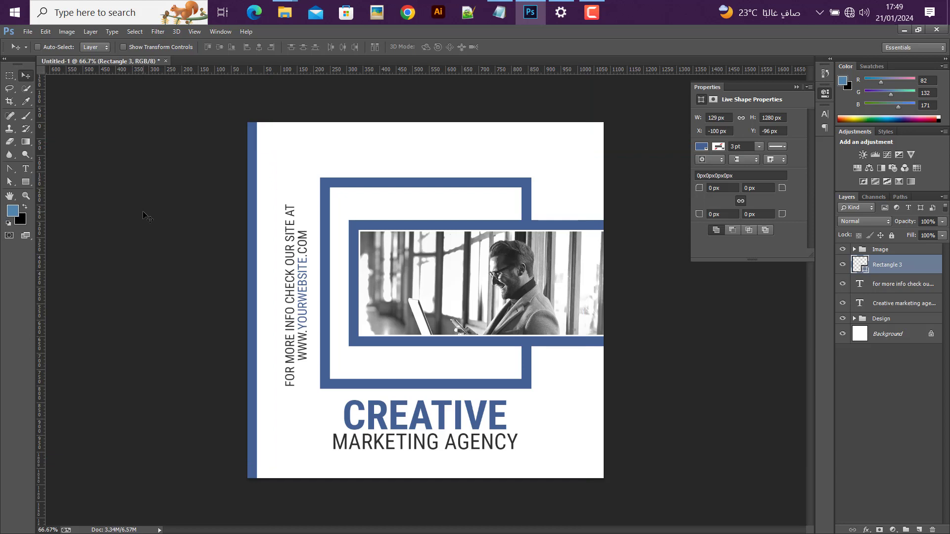
Select the website text layer and nudge it slightly further left toward the left margin guide.
click(887, 284)
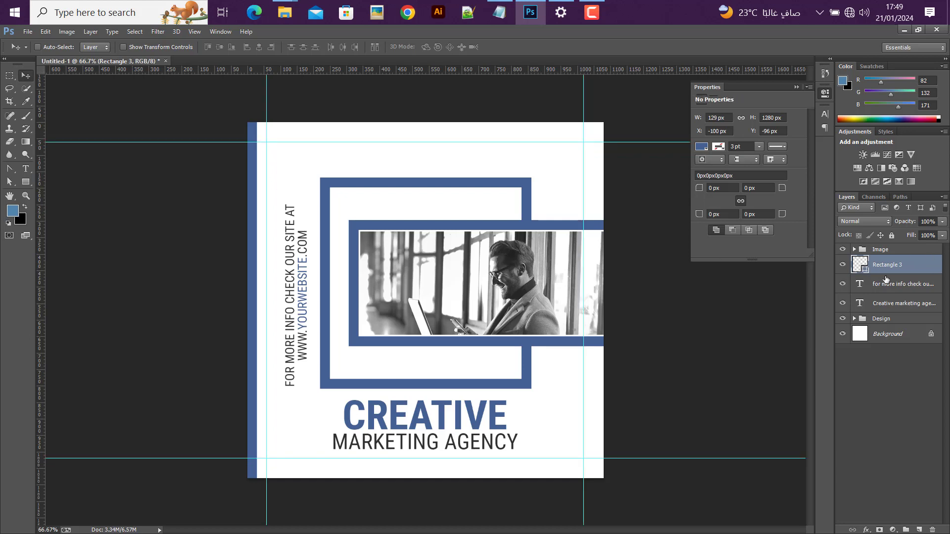
key(Left)
key(Left)
key(Left)
key(Left)
key(Left)
key(Left)
key(Left)
key(Left)
key(Left)
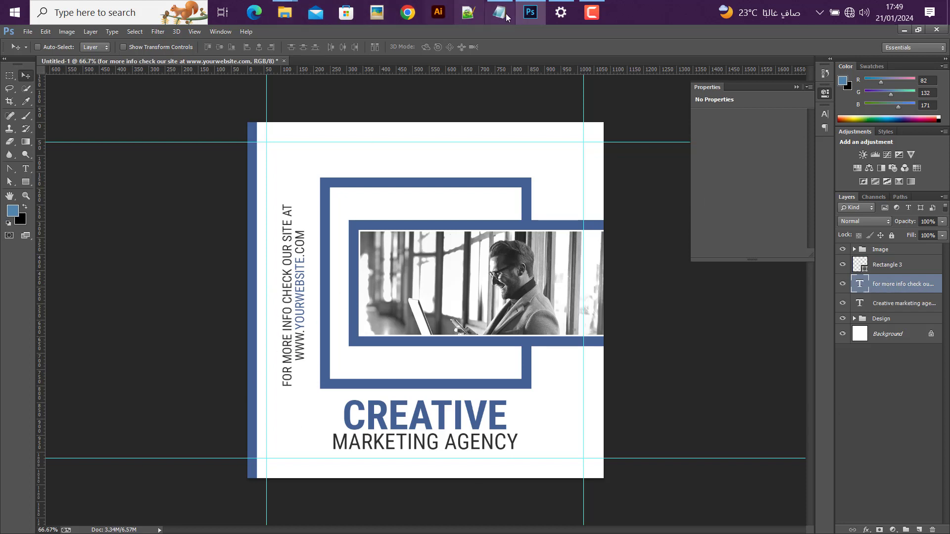
Open element.psd in Photoshop and copy its BRAND NAME HERE logo group into the post document.
click(285, 12)
click(256, 111)
drag(206, 185, 379, 58)
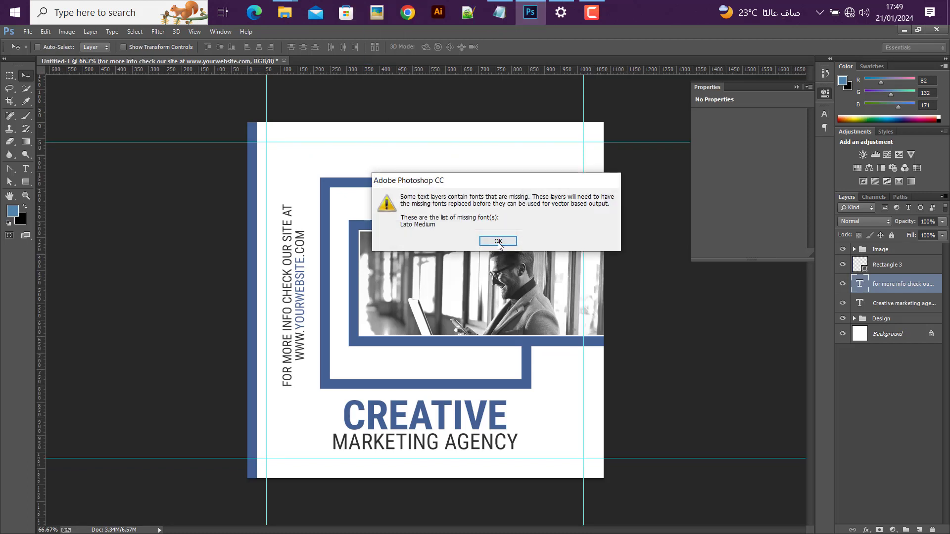
click(498, 242)
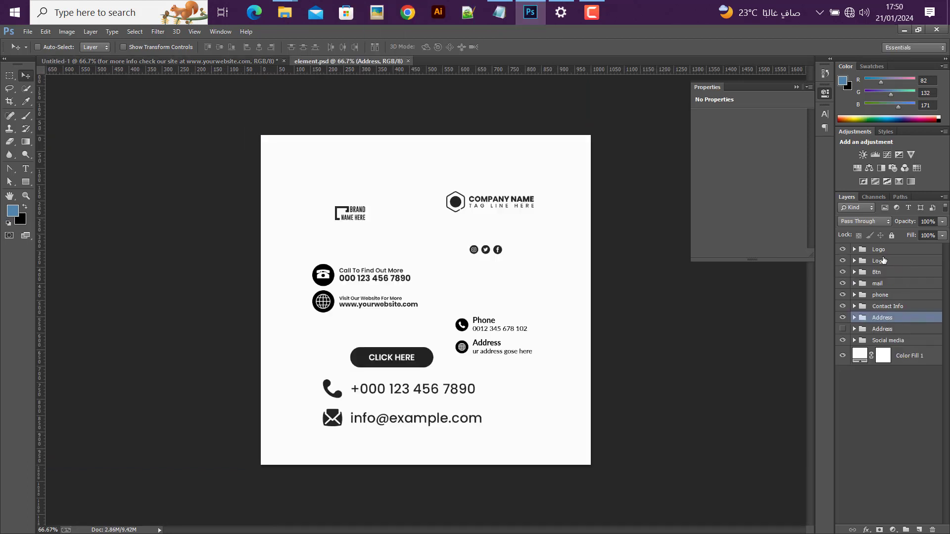
click(883, 261)
mouse_move(349, 191)
mouse_down()
mouse_move(198, 64)
mouse_move(173, 62)
mouse_move(297, 187)
mouse_move(283, 162)
mouse_move(292, 176)
mouse_up()
Align the logo to the corner of the left and top margin guides and enlarge it to about 115%.
key(m)
key(v)
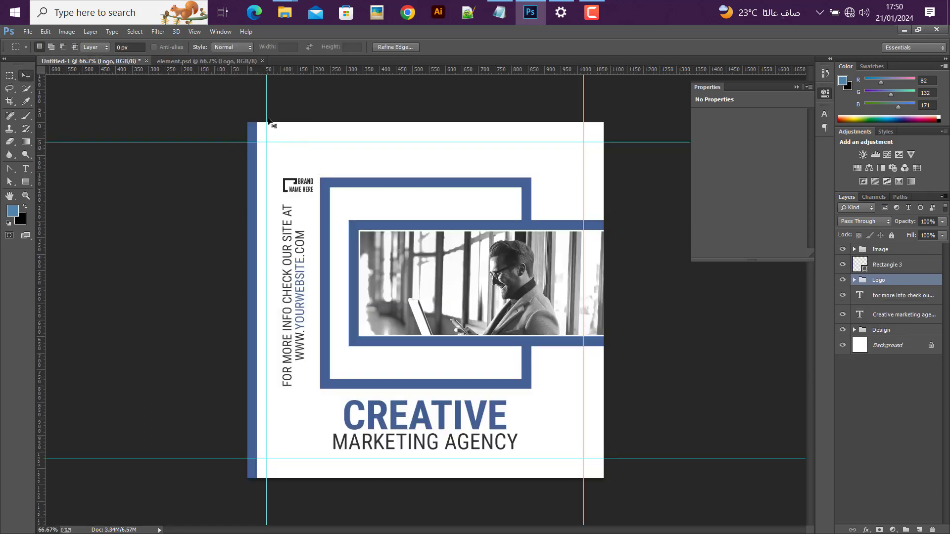
click(248, 48)
click(209, 48)
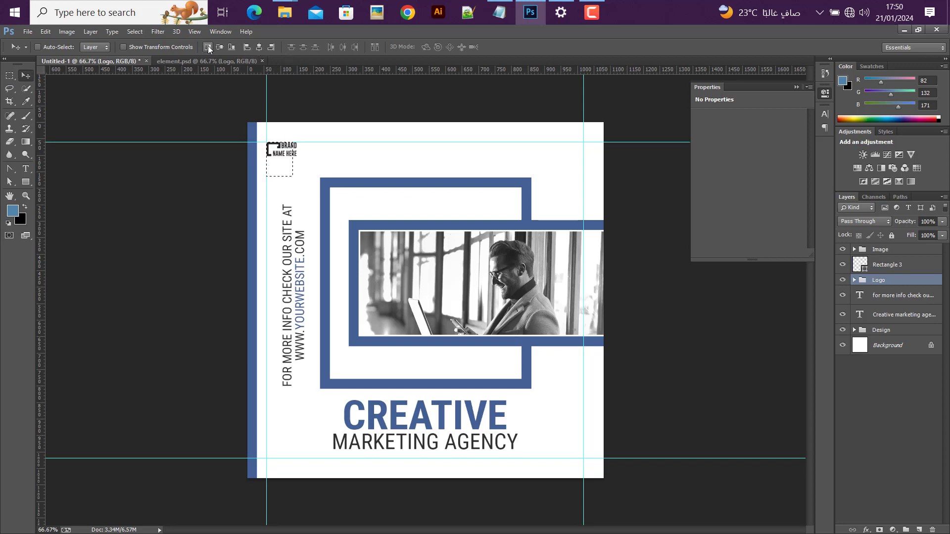
key(ctrl+t)
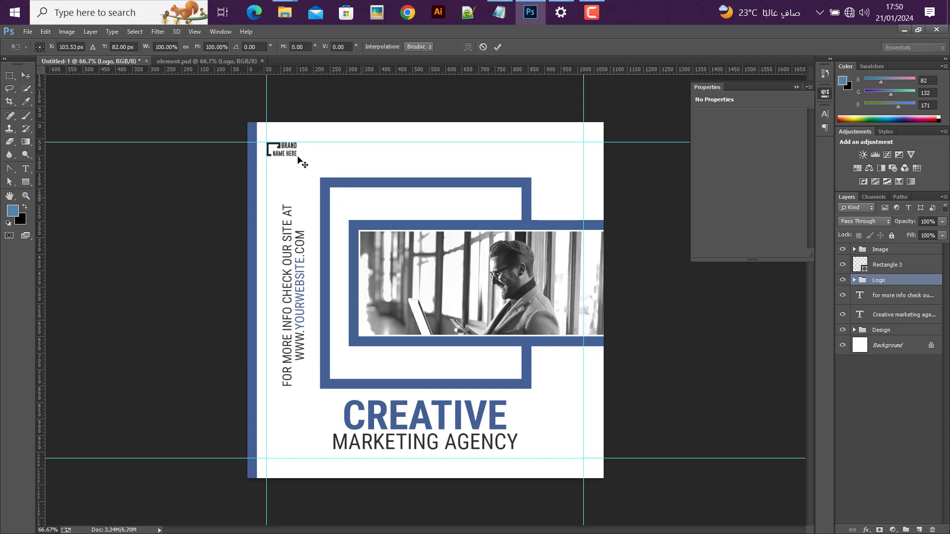
drag(296, 157, 302, 159)
click(498, 47)
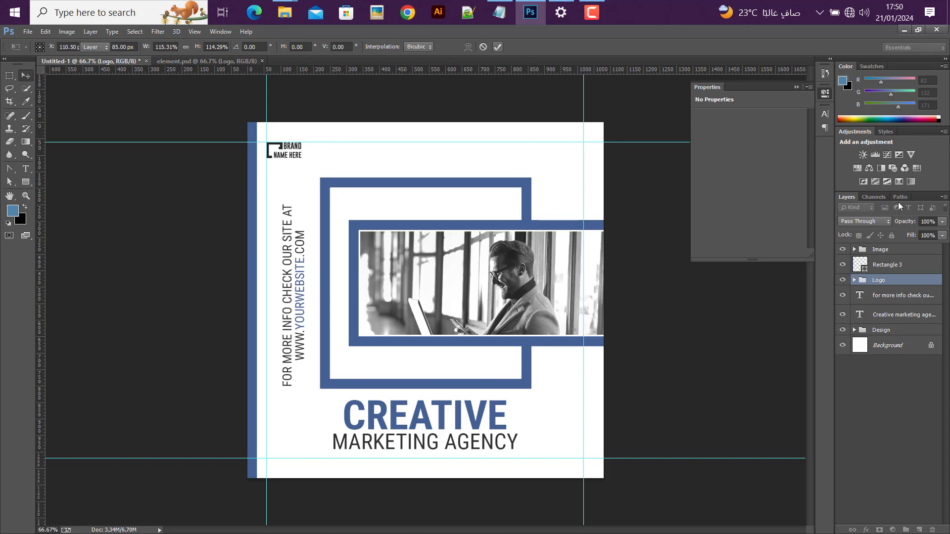
Recolor the logo's bracket-shaped Rectangle 1 with the blue sampled from the square frame.
click(855, 280)
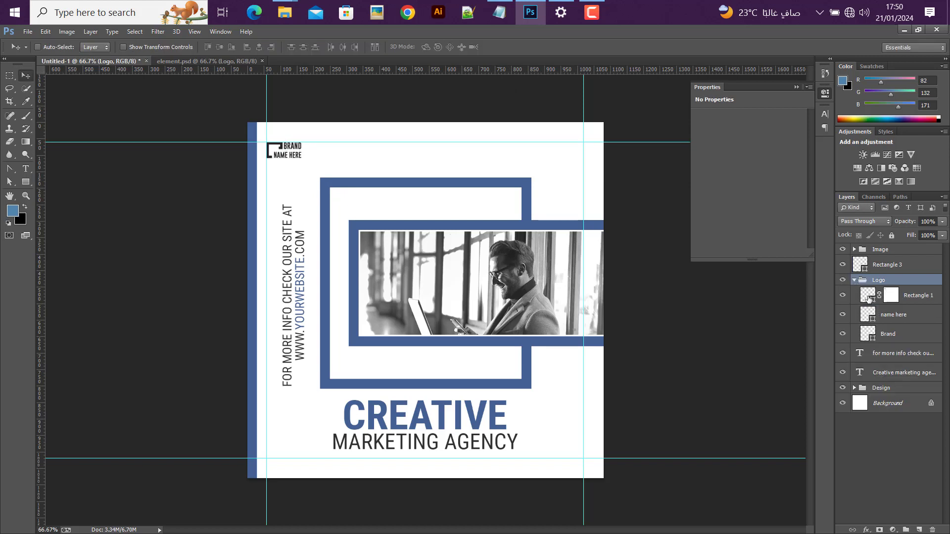
click(863, 296)
double_click(863, 296)
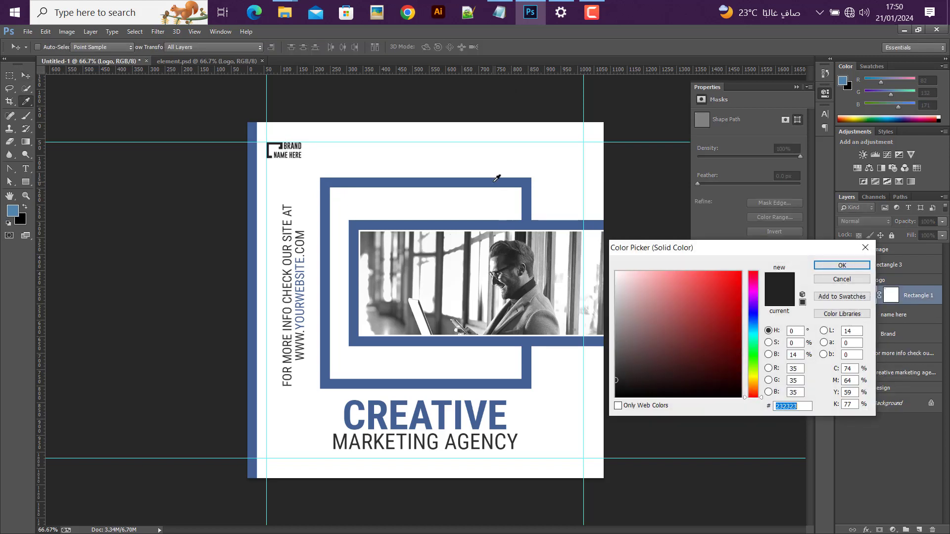
click(498, 181)
click(828, 269)
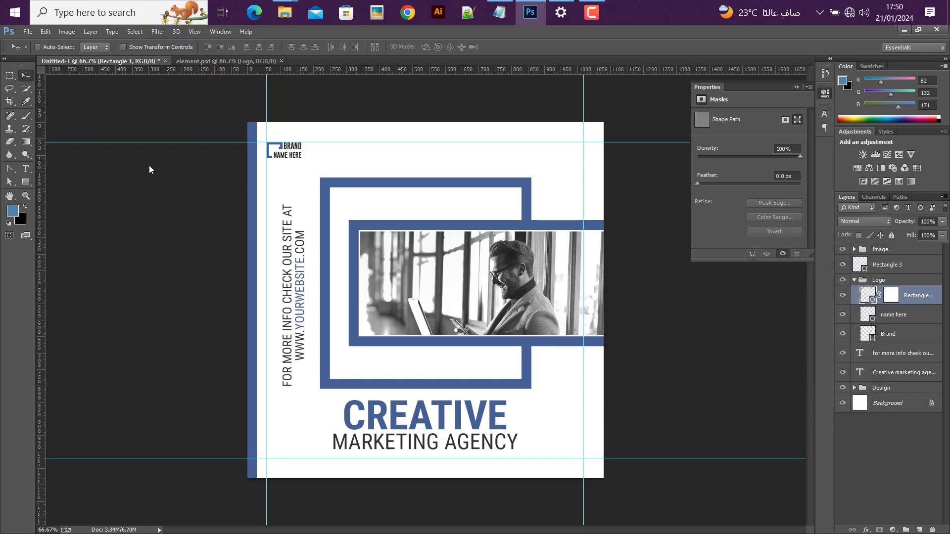
Copy the "for more Knock us" line and its phone number from Notepad and paste them as new text above the square frame.
click(499, 13)
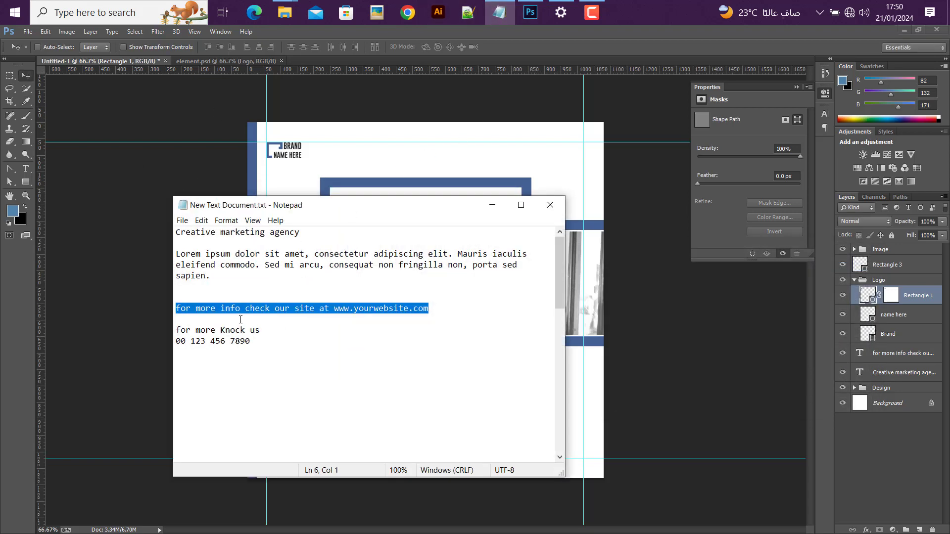
drag(263, 340, 176, 327)
key(ctrl+c)
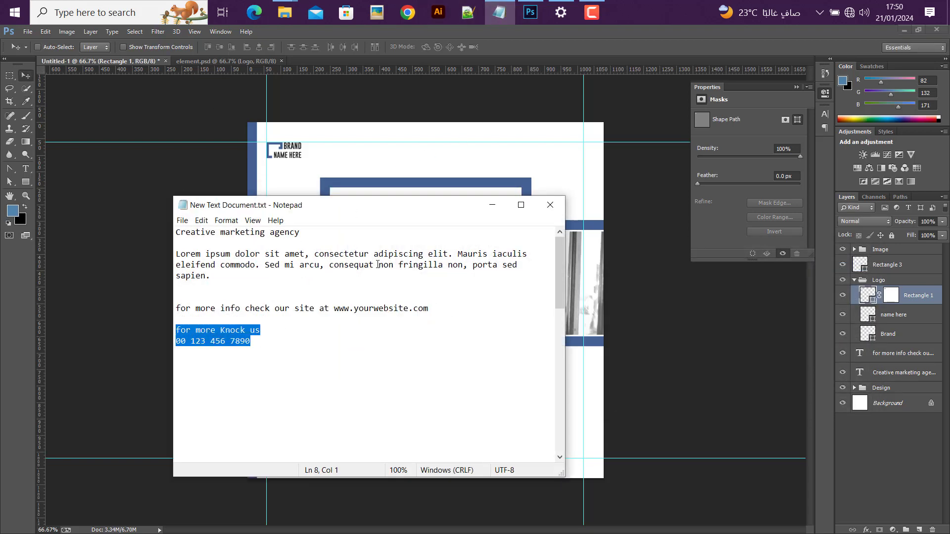
click(492, 205)
key(t)
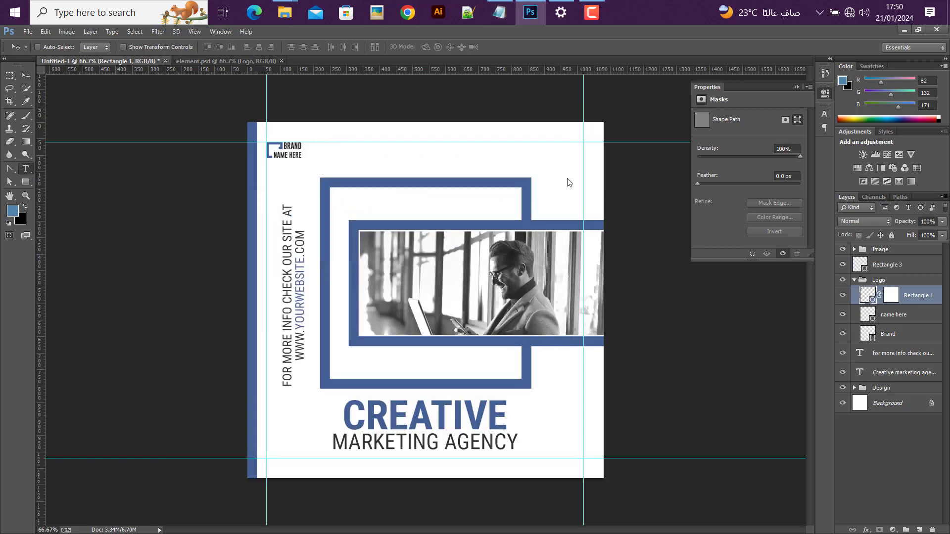
click(482, 159)
key(ctrl+v)
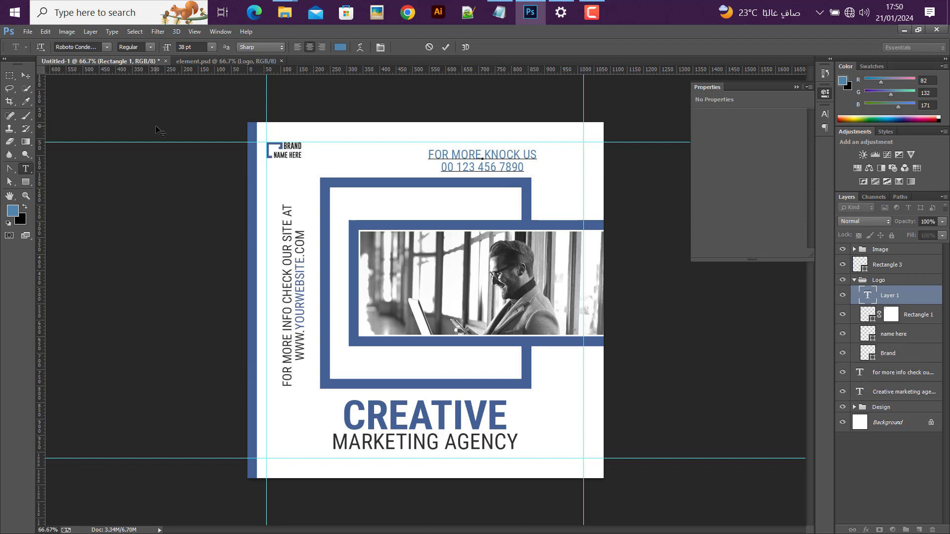
click(25, 77)
Right-align the contact text and move it against the right margin guide near the top of the post.
click(26, 169)
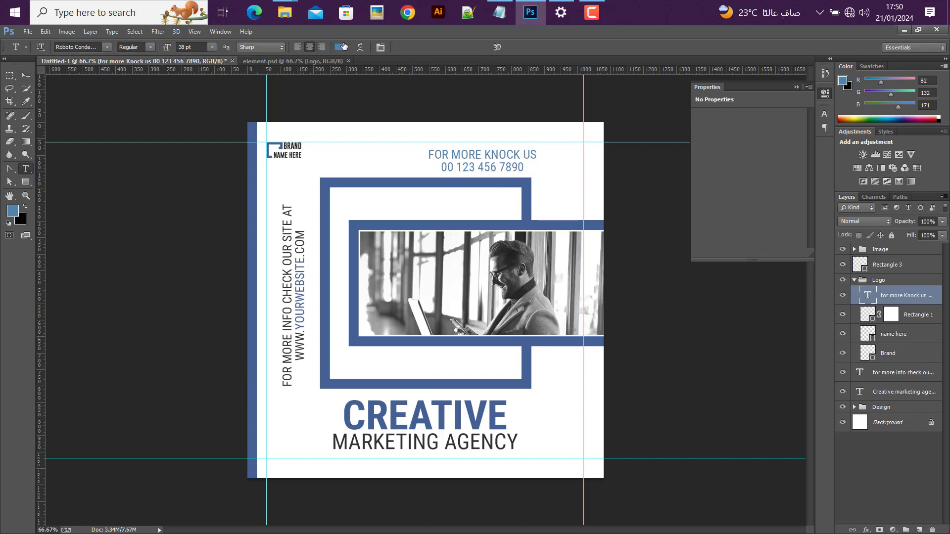
click(322, 47)
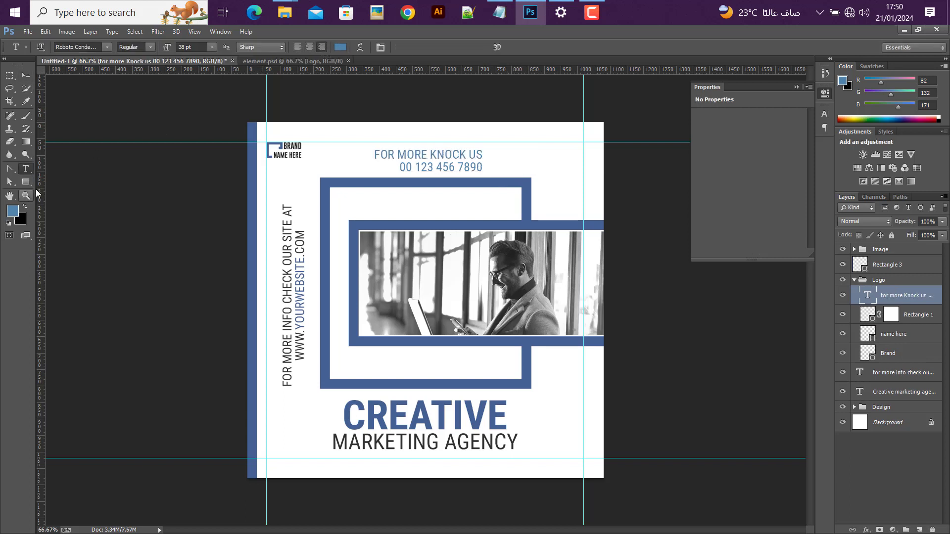
click(26, 75)
drag(445, 158, 543, 154)
Scale the contact text down to about 29.95 pt, keeping it against the right margin guide.
key(ctrl+t)
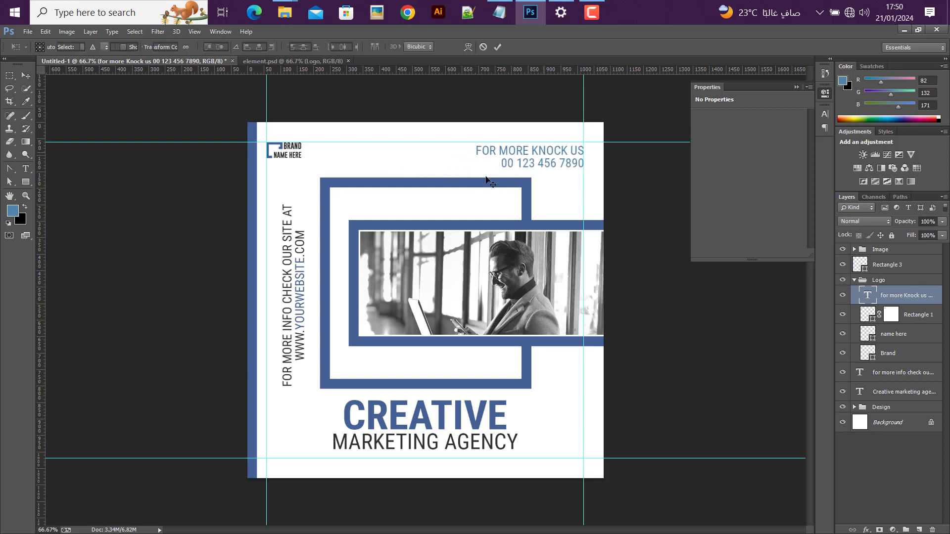
drag(474, 170, 499, 165)
click(499, 47)
Set the font size of the phone number line in the contact text to 40 pt.
scroll(558, 159, up, 3)
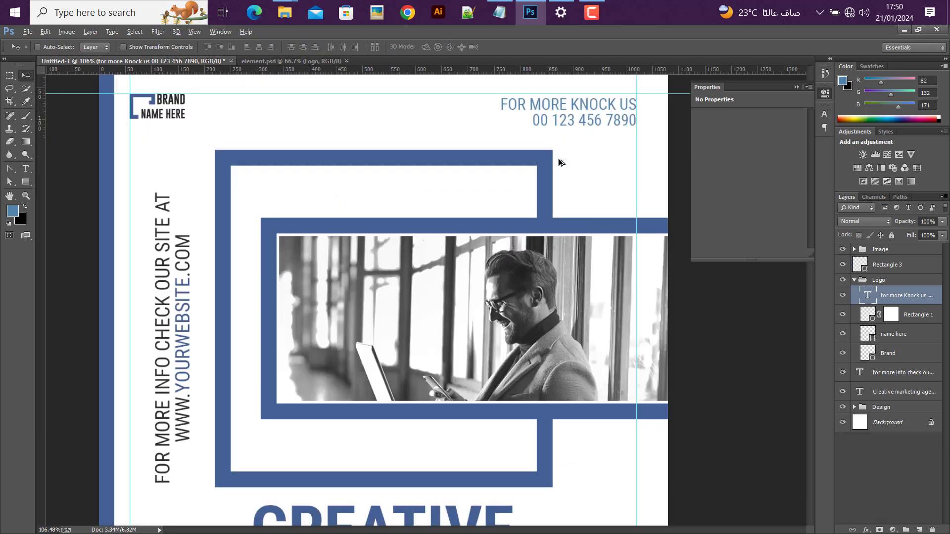
click(22, 172)
click(557, 122)
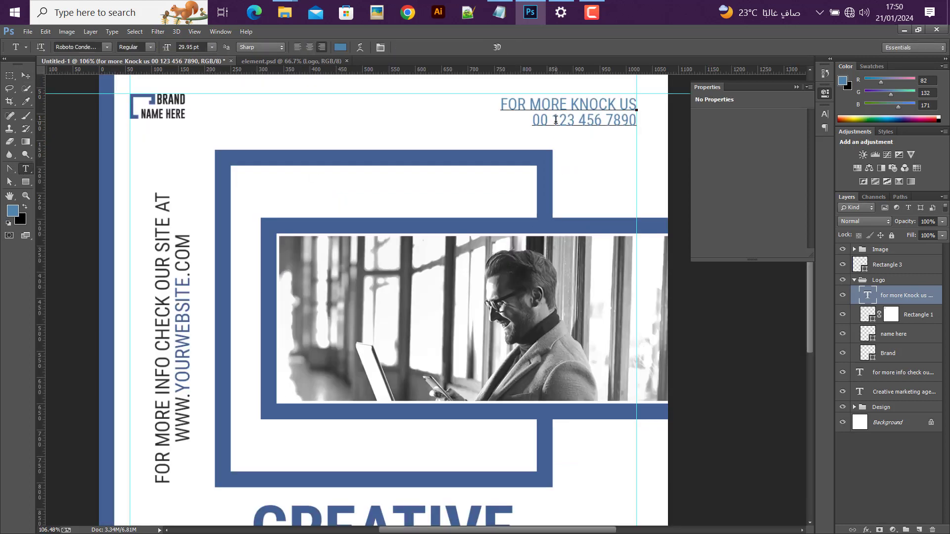
drag(534, 120, 641, 119)
click(825, 116)
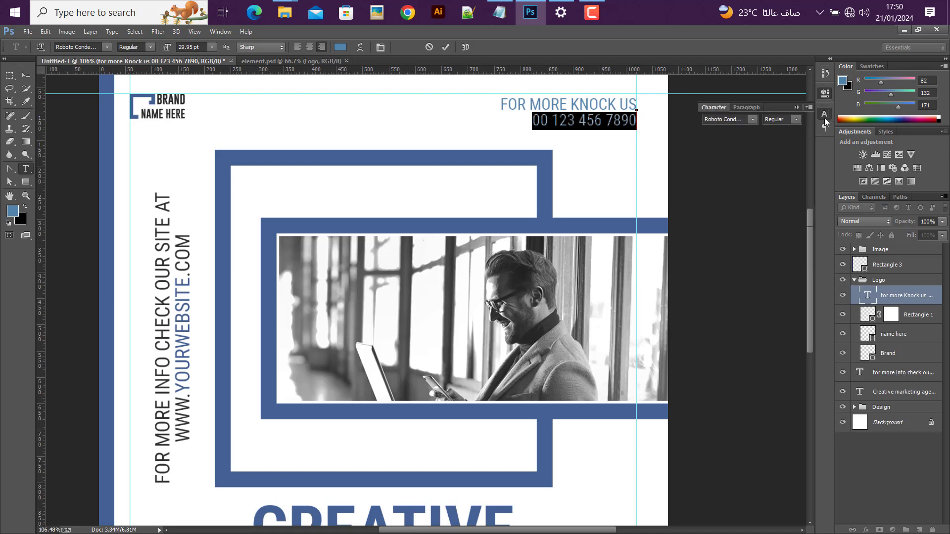
click(749, 135)
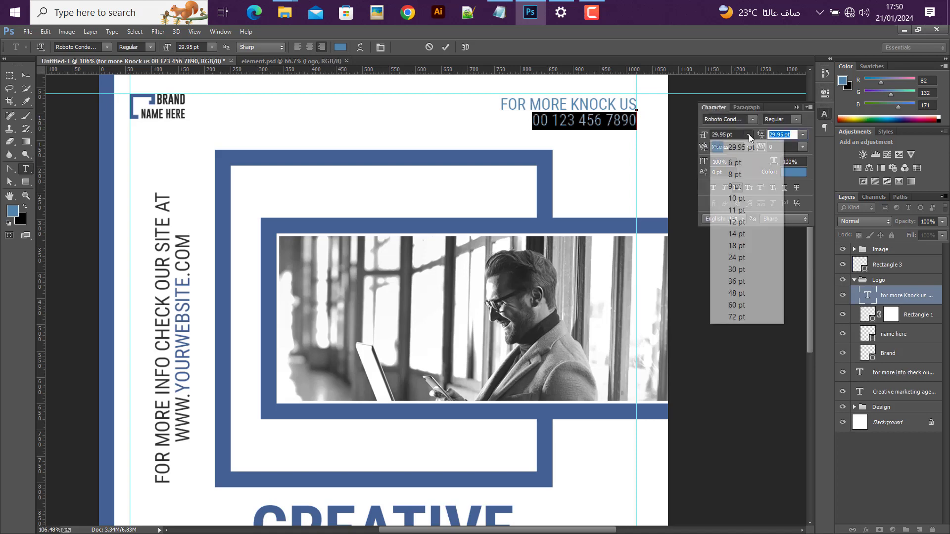
click(738, 293)
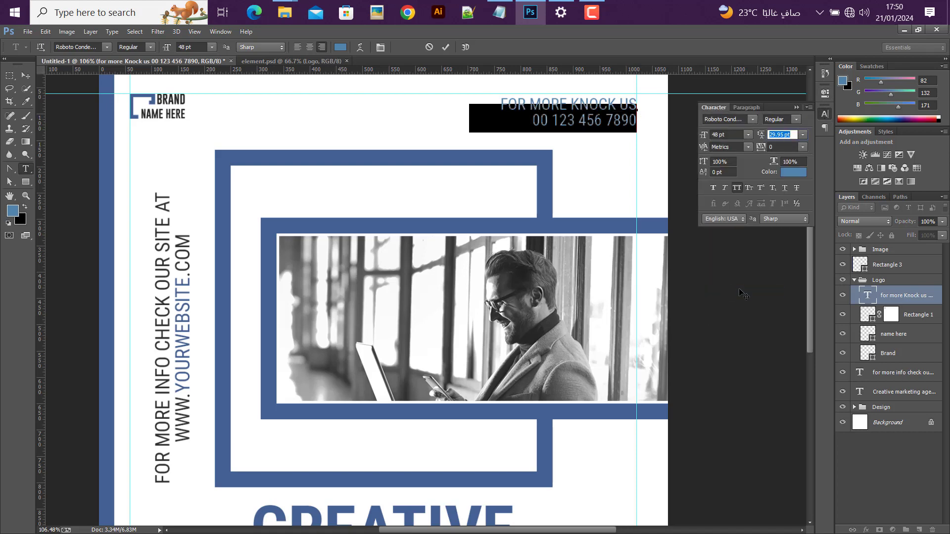
double_click(718, 133)
text(36)
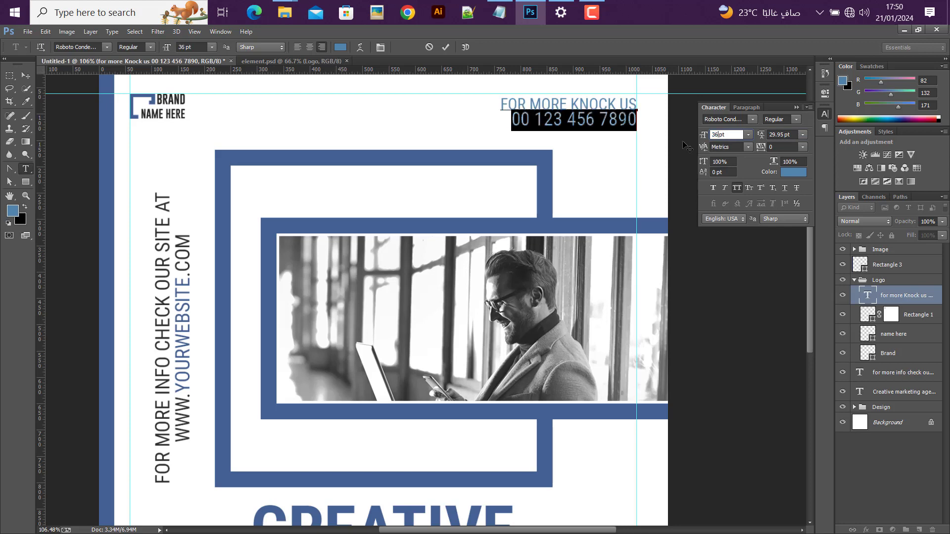
key(Up)
key(Up)
key(Up)
key(Up)
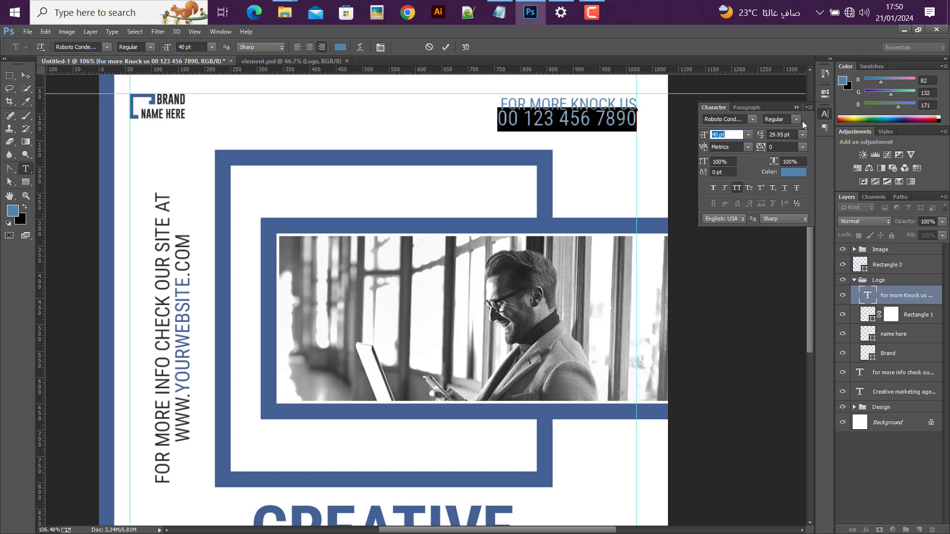
Make the phone number line bold and set its leading to 40 pt.
click(800, 120)
click(790, 148)
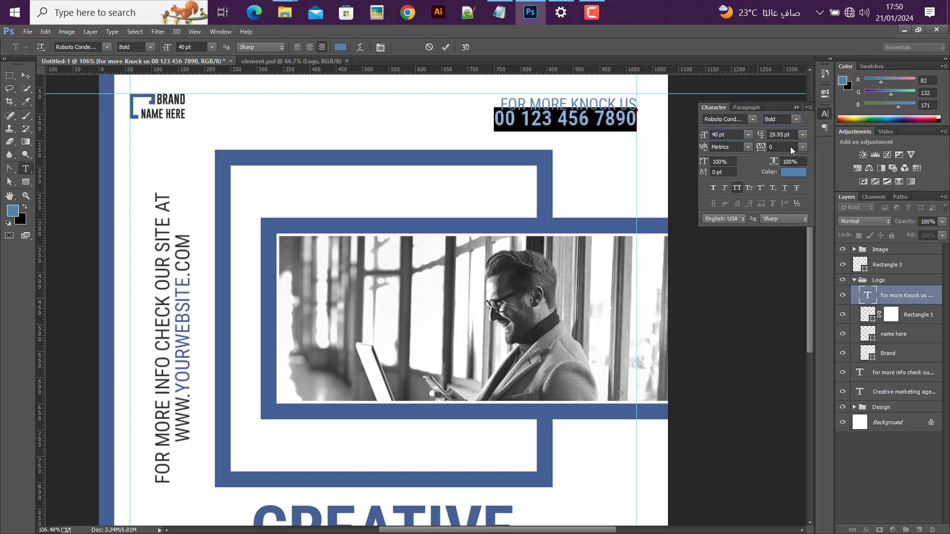
click(803, 136)
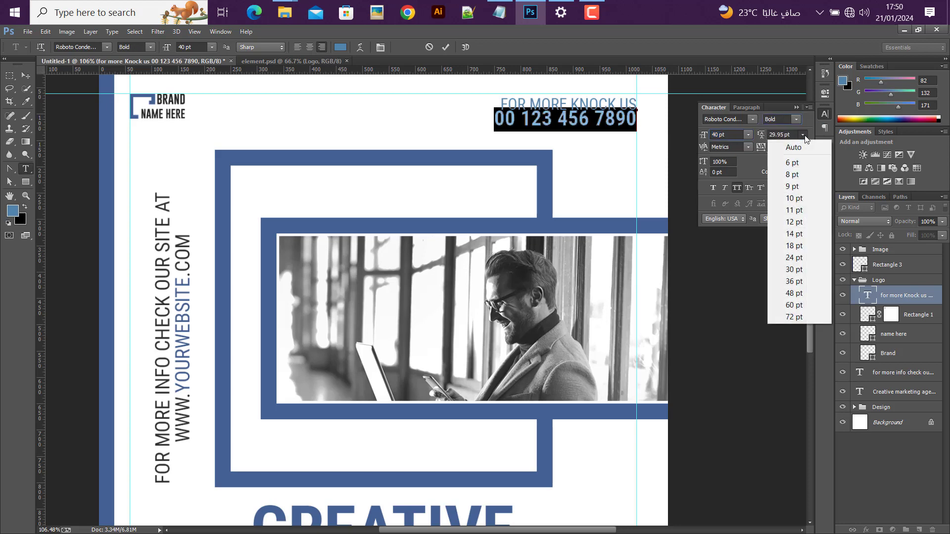
click(795, 285)
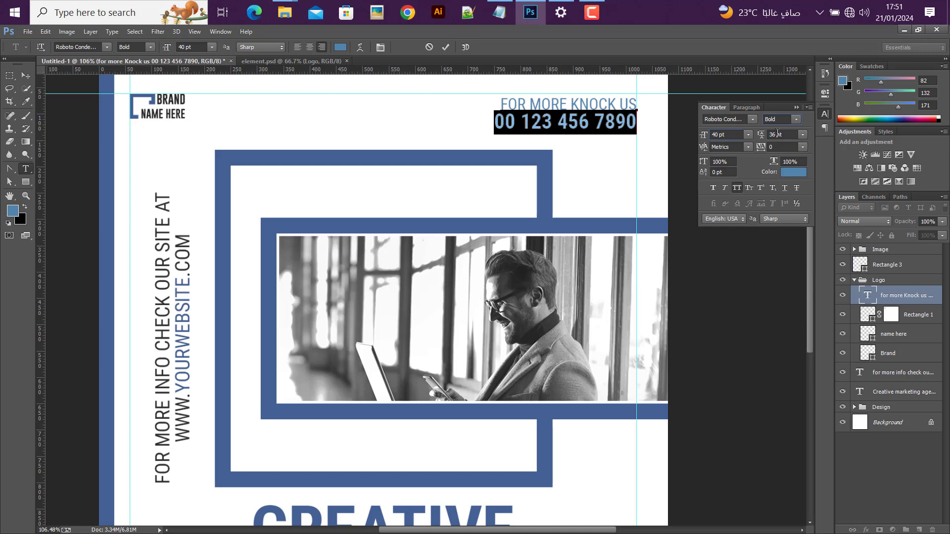
drag(778, 134, 727, 143)
text(40)
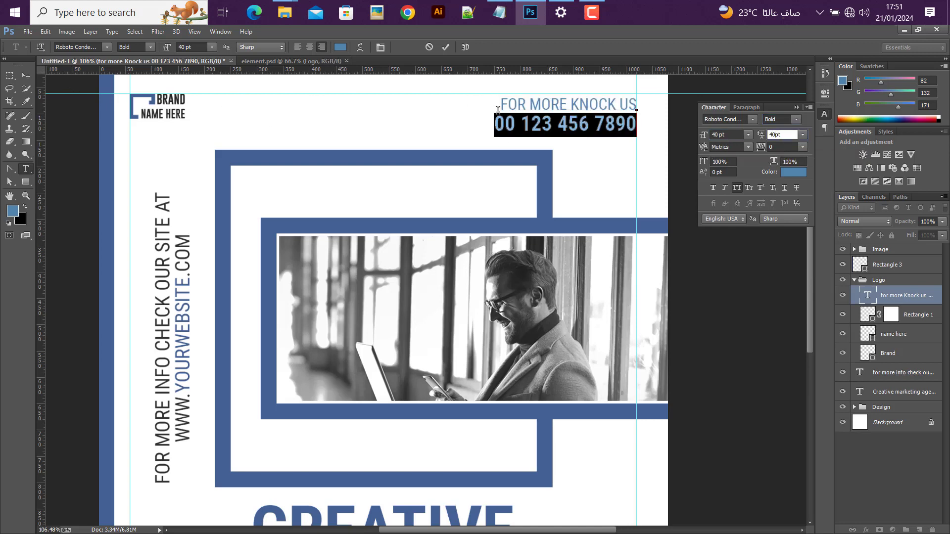
Change the color of the "for more Knock us" line to dark gray #303030.
drag(497, 110, 658, 102)
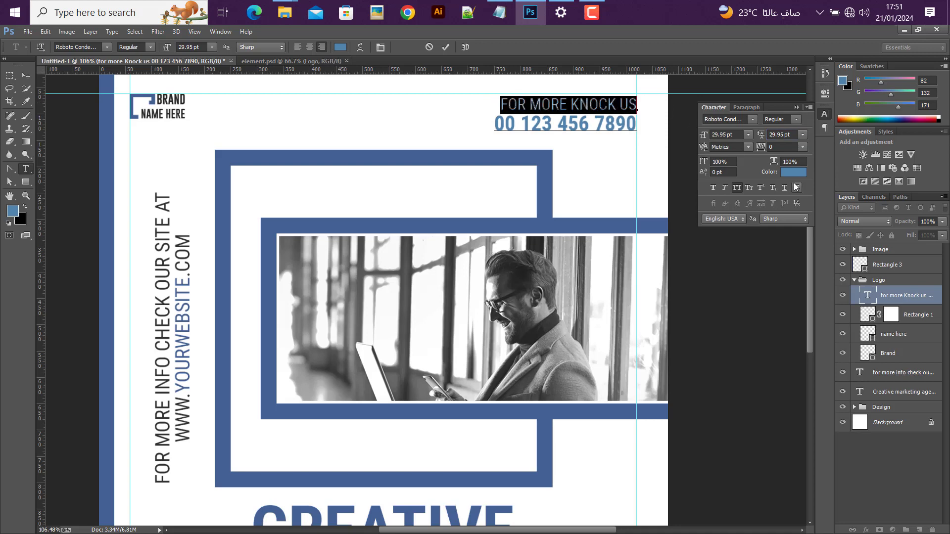
click(793, 173)
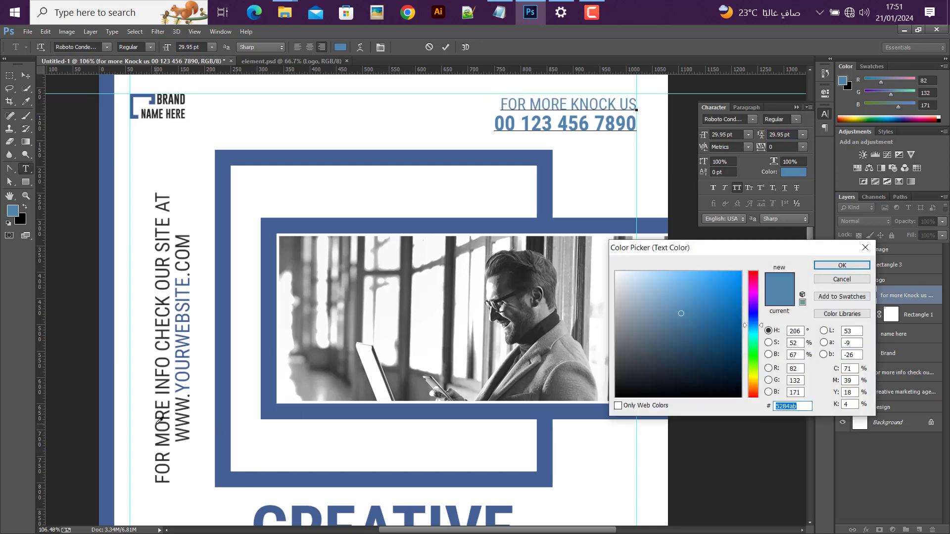
text(6a6a6a)
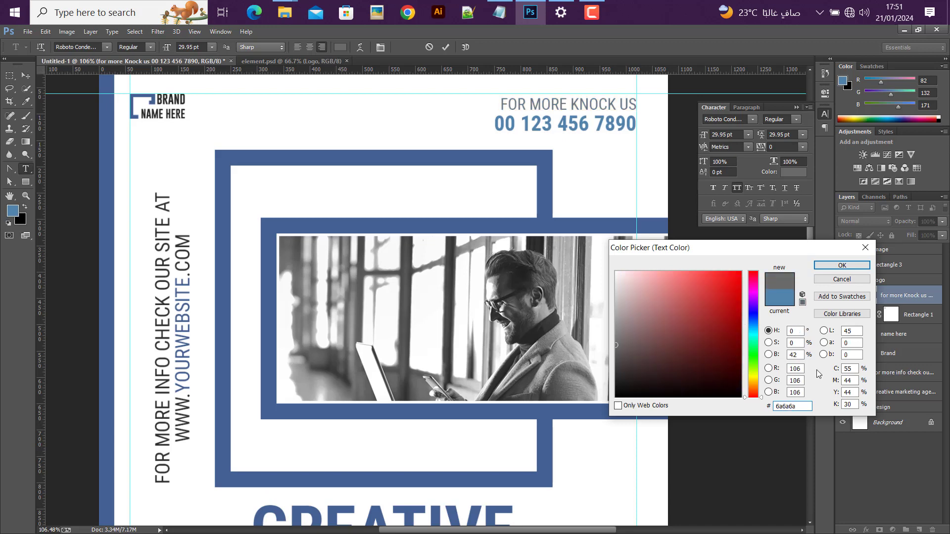
drag(617, 349, 596, 359)
drag(802, 406, 691, 406)
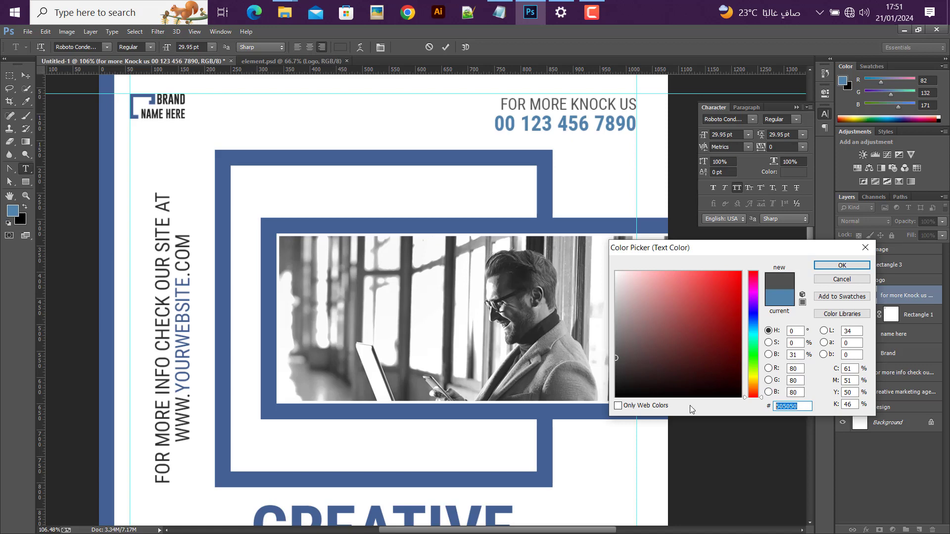
text(333333)
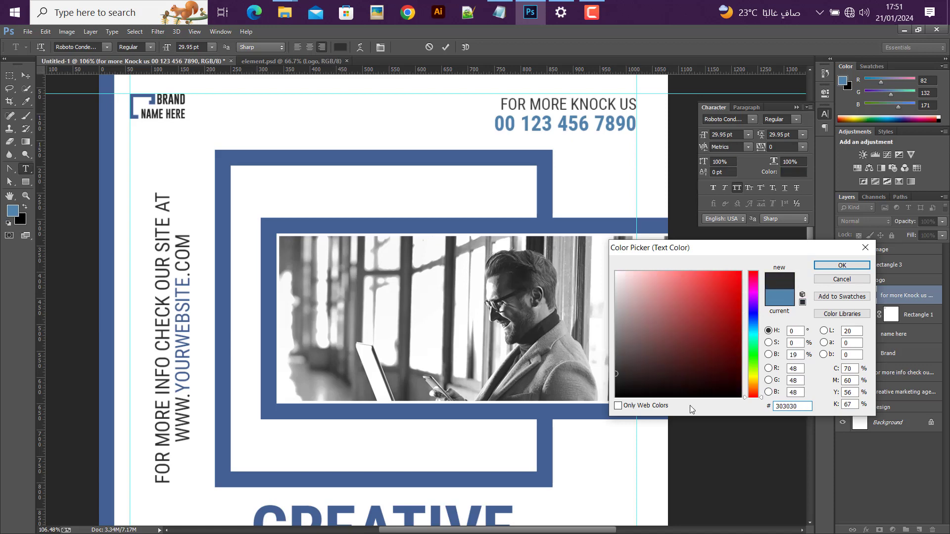
key(Return)
Scale the contact text down to about 83.44%, keeping it against the right margin guide.
scroll(690, 405, up, 1)
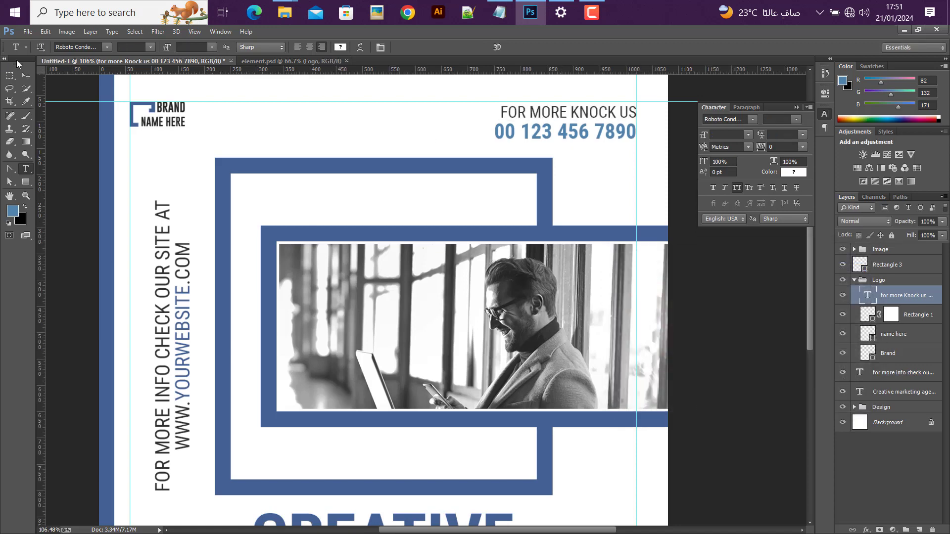
click(26, 76)
key(ctrl+t)
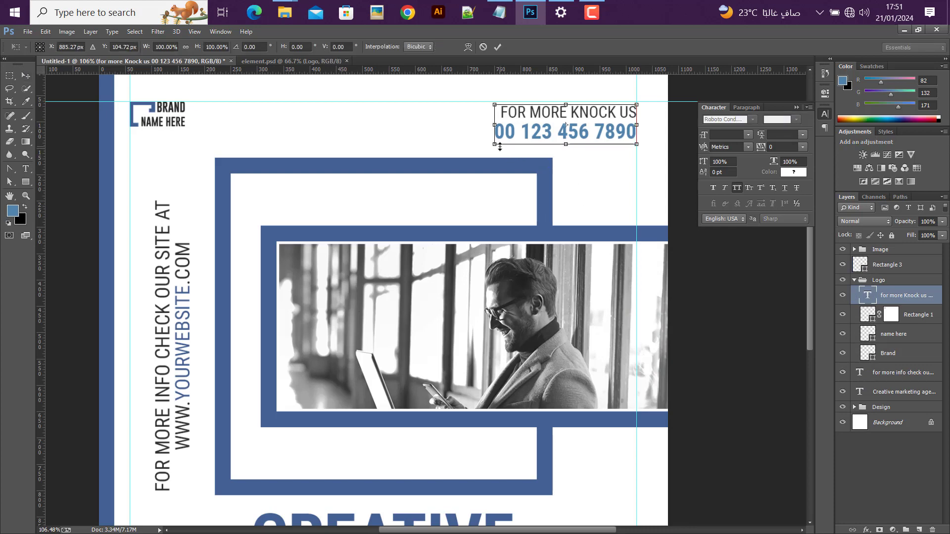
drag(497, 144, 520, 138)
click(26, 75)
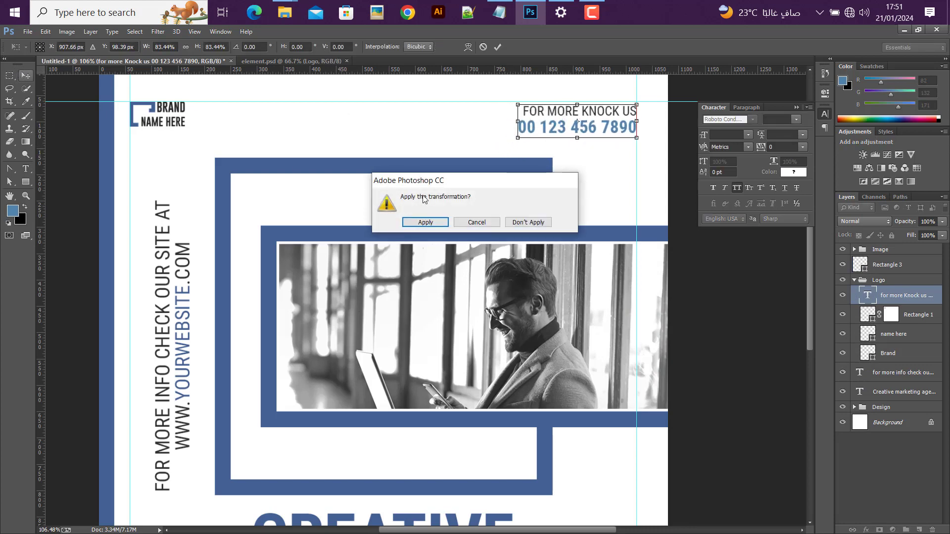
click(436, 223)
Align the contact text's top edge to a small marquee selection starting at the top margin guide.
key(m)
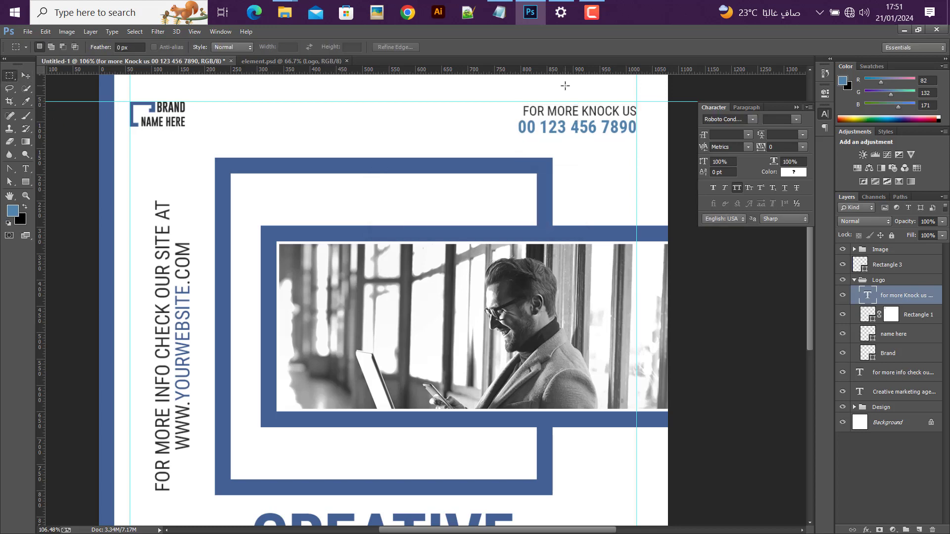
key(v)
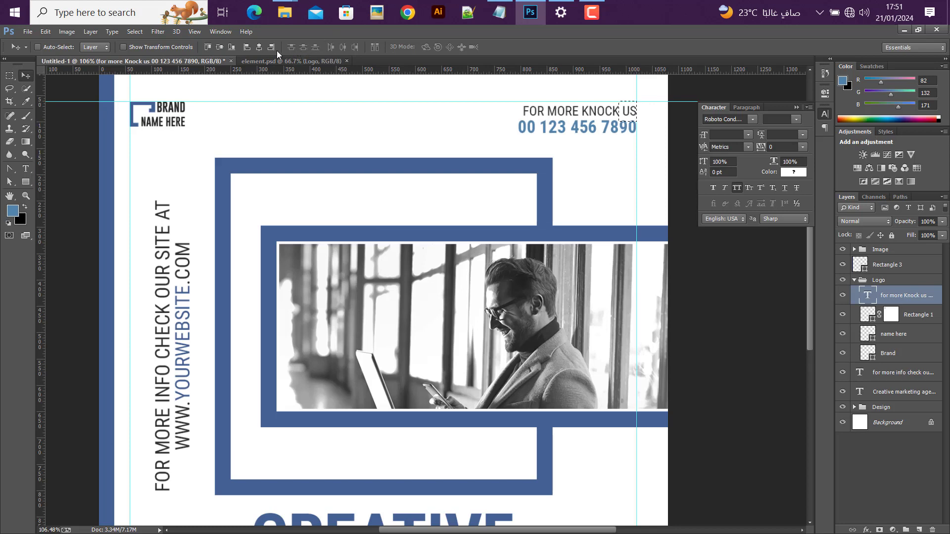
click(209, 47)
key(ctrl+minus)
key(ctrl+minus)
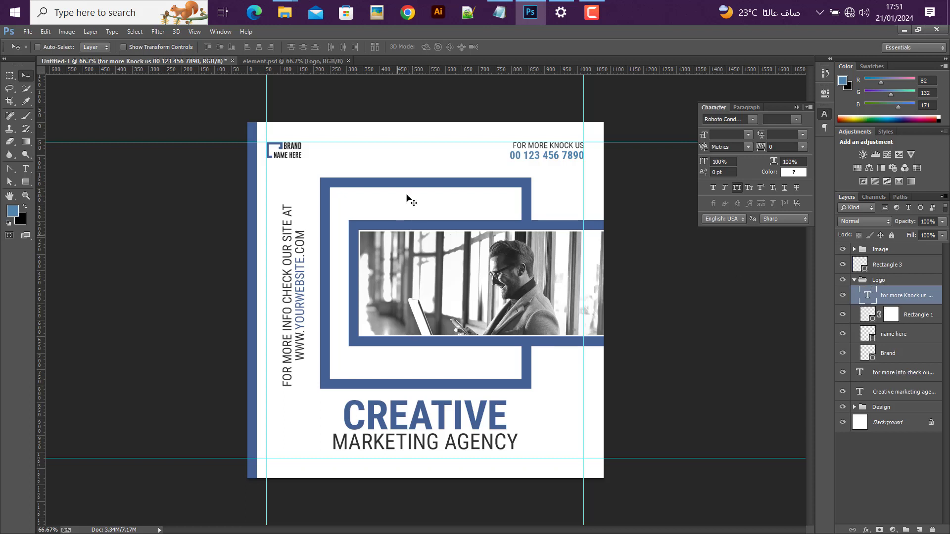
Shift the vertical website text 10 px to the left and scale it down to 90%.
click(891, 378)
key(shift+Left)
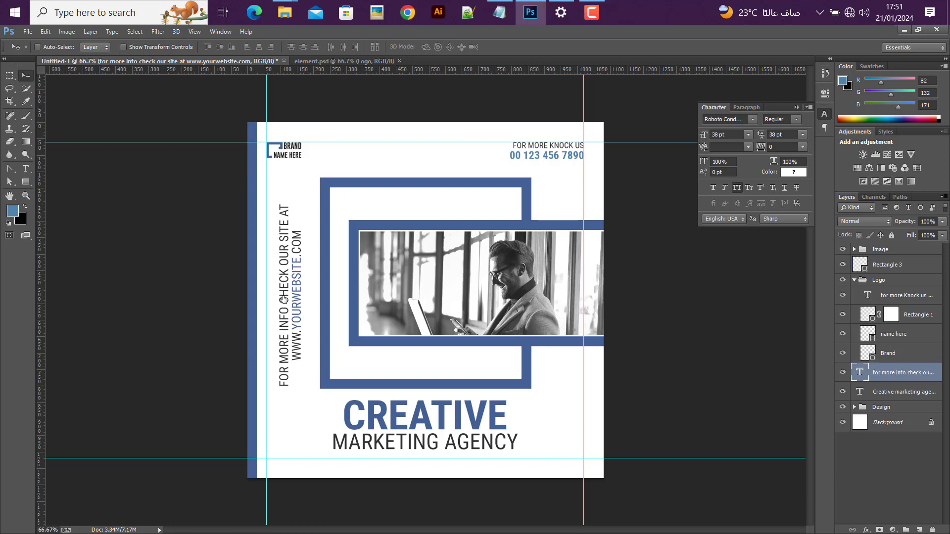
key(ctrl+t)
drag(305, 203, 303, 211)
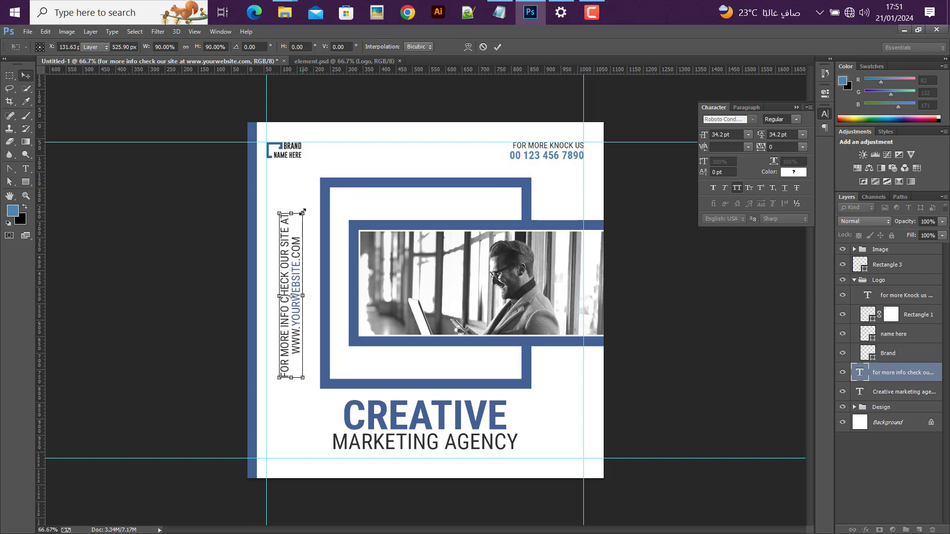
key(Return)
Hide the guides and draw a 534 × 65 px rectangle inside the square frame above the photo, at X 280 px, Y 216 px.
key(ctrl+;)
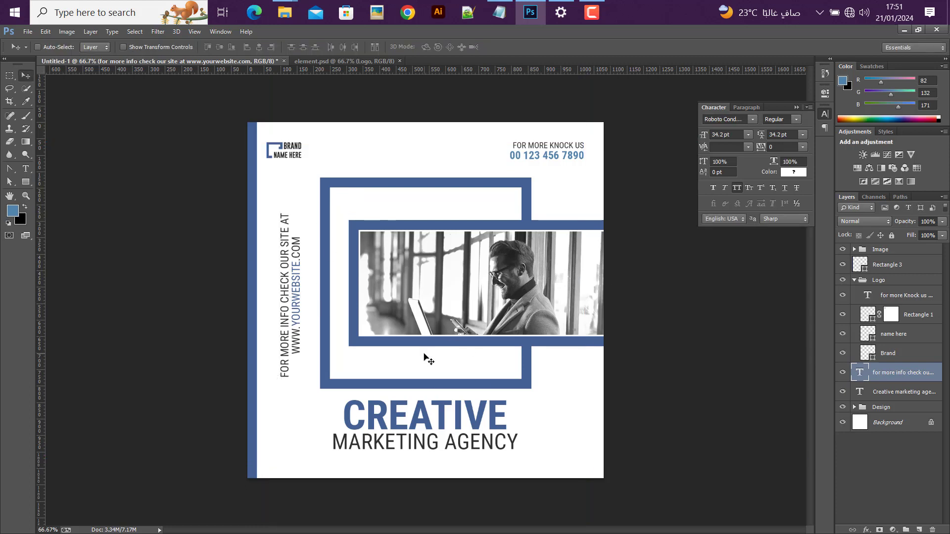
scroll(439, 212, up, 2)
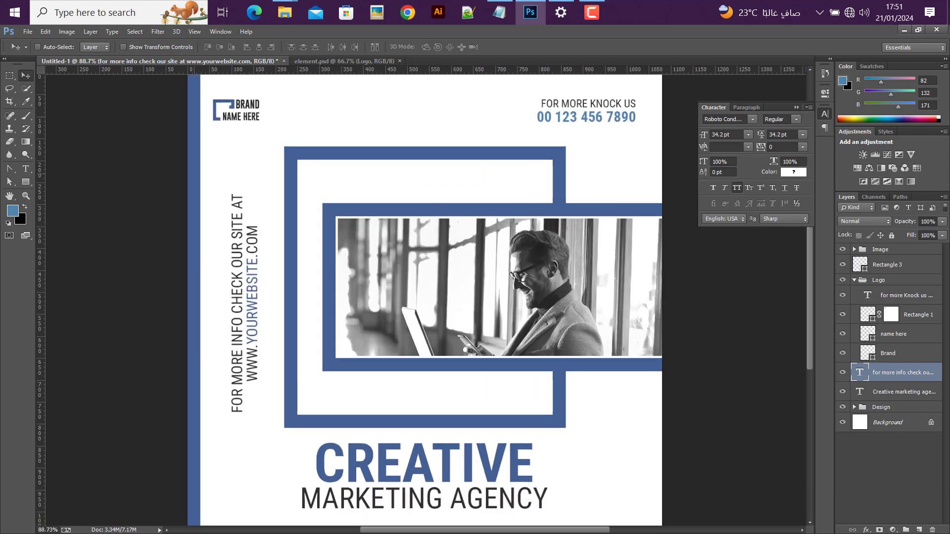
click(26, 182)
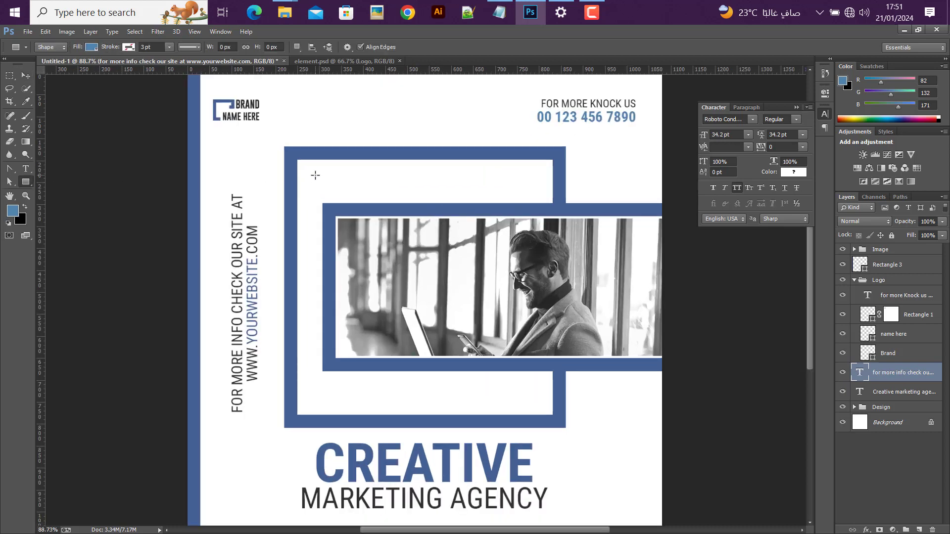
drag(310, 170, 544, 197)
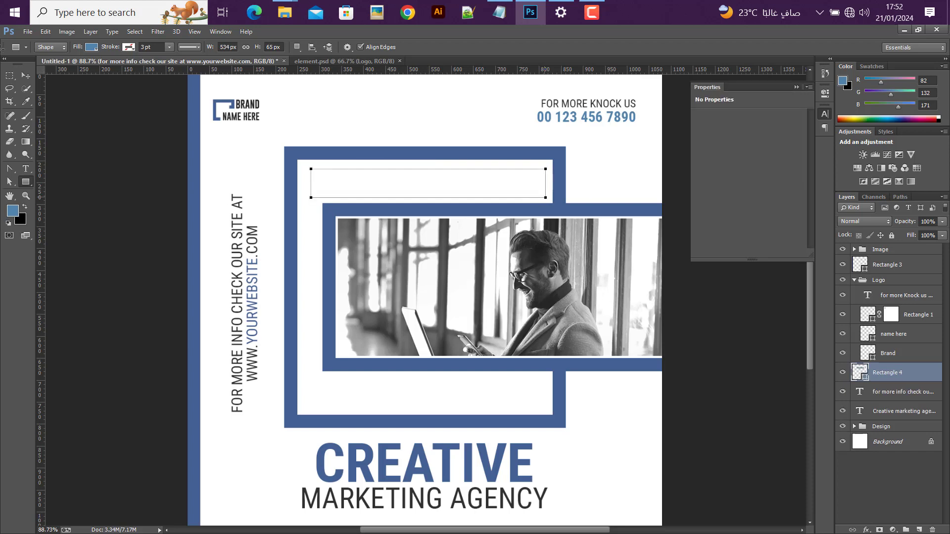
click(26, 75)
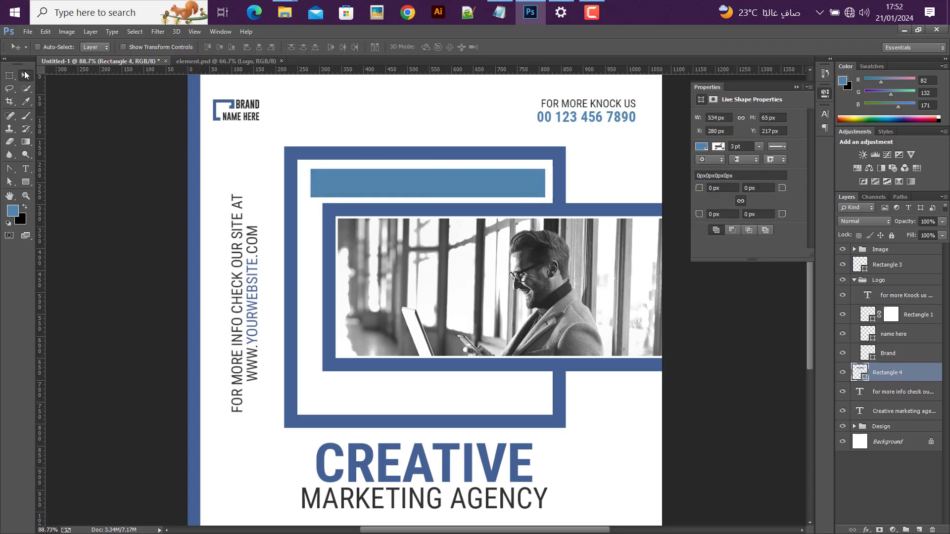
key(Up)
key(Up)
key(Down)
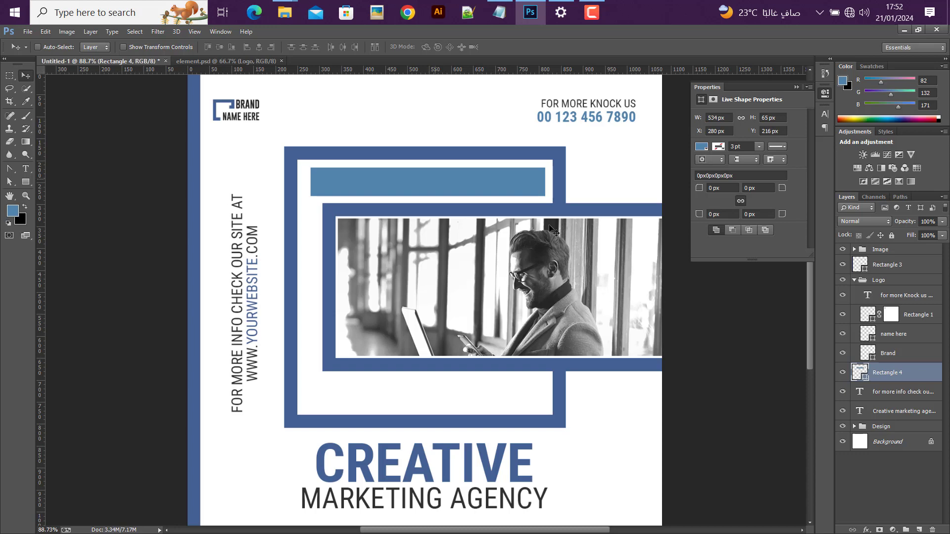
Recolor the new rectangle with the blue #426092 sampled from the square frame.
double_click(864, 379)
click(411, 148)
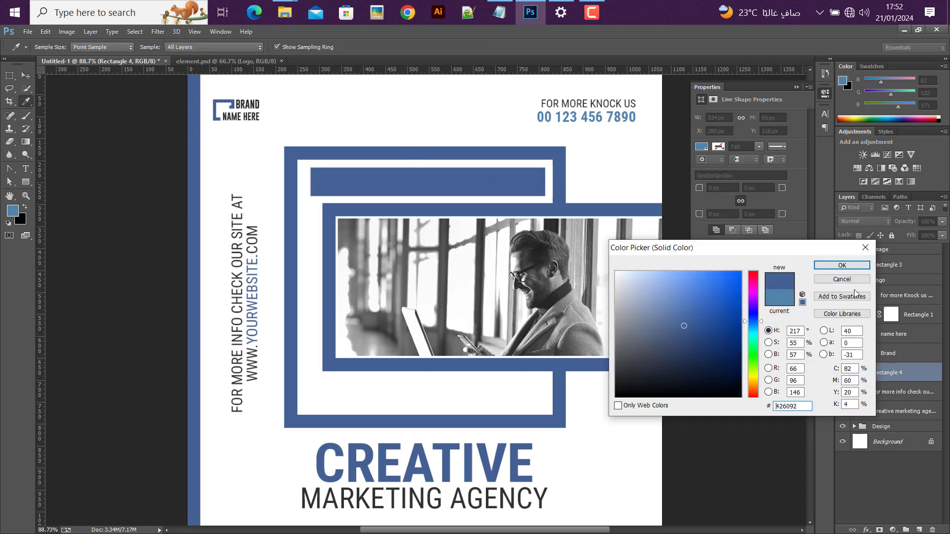
click(842, 265)
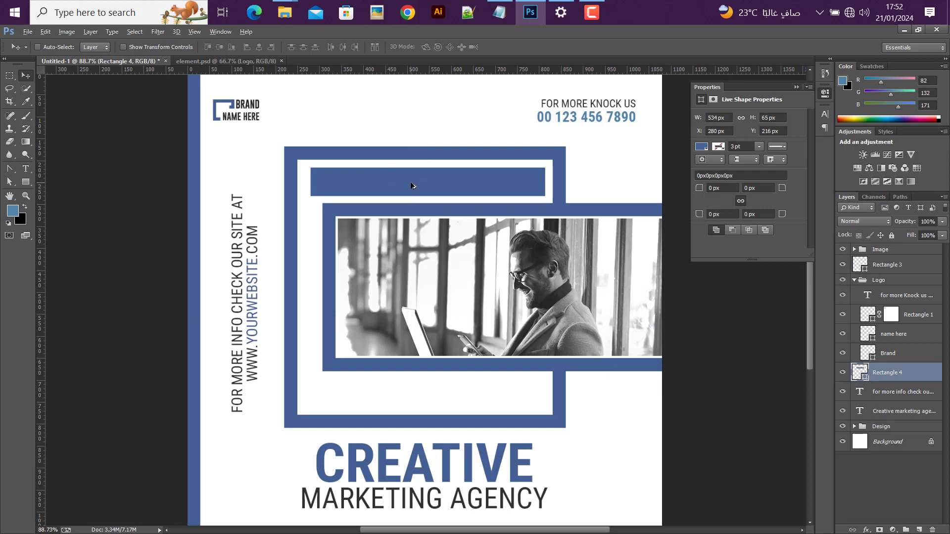
Duplicate the blue rectangle straight down into the gap between the photo frame and the square frame's lower edge.
drag(413, 183, 423, 411)
key(Up)
key(Up)
key(Up)
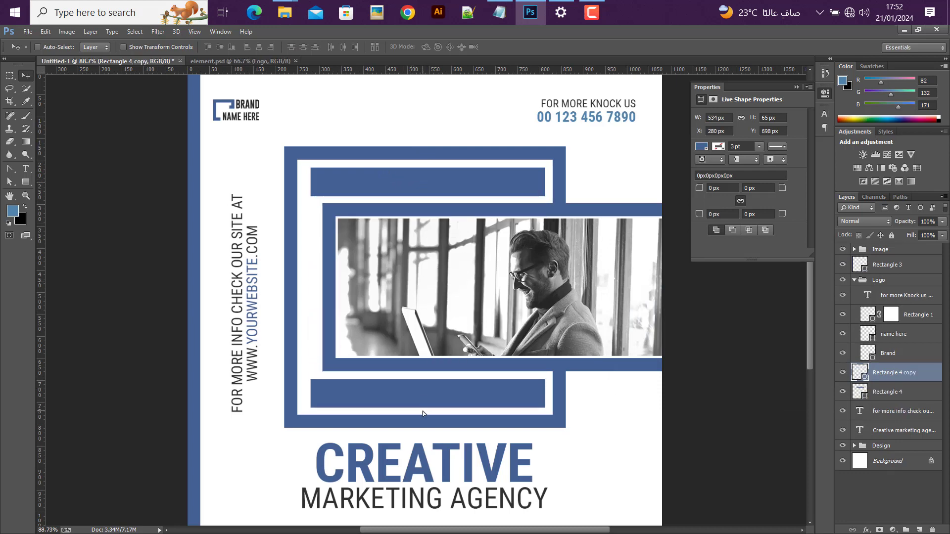
Merge Rectangle 4 and its copy into one shape layer.
shift+click(897, 392)
right_click(895, 392)
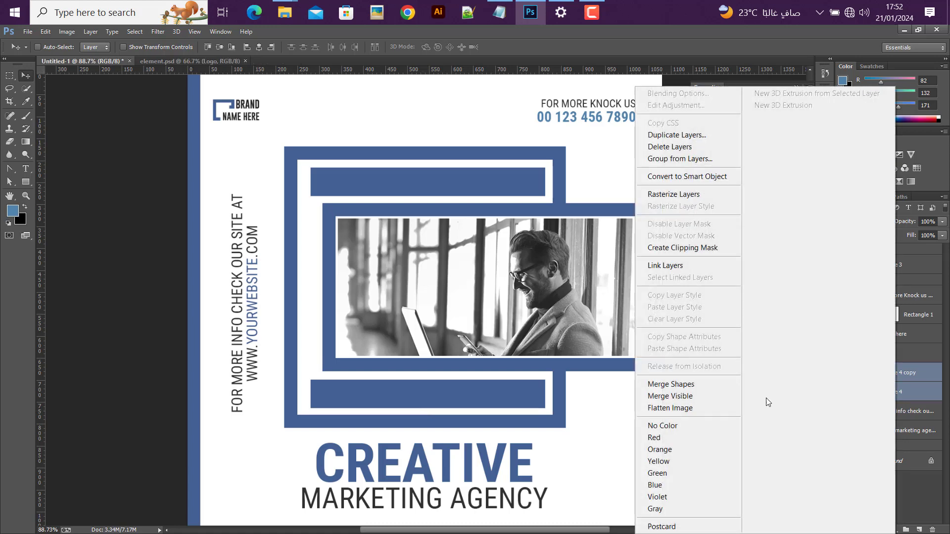
click(666, 384)
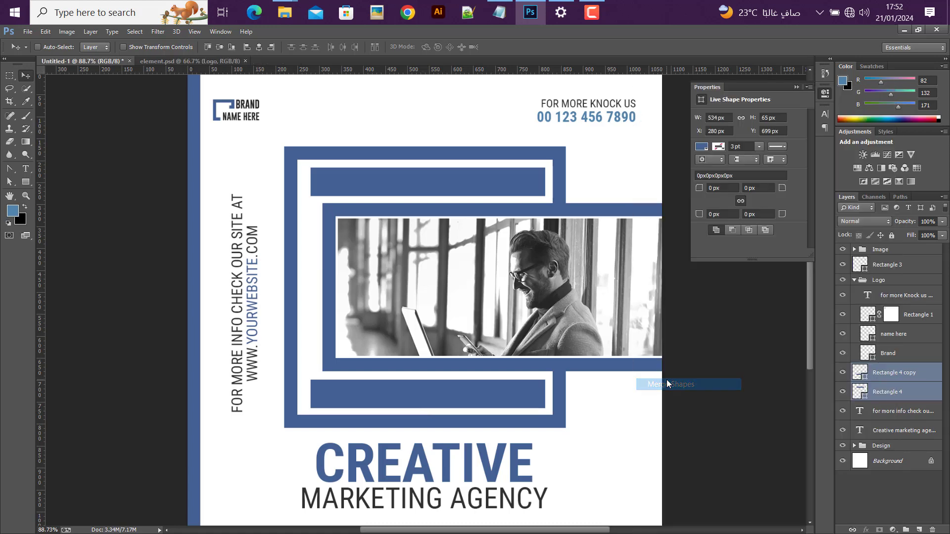
Add a layer mask to the merged bars and fade the upper bar's left end and lower bar's right end with a 600 px black brush.
click(27, 116)
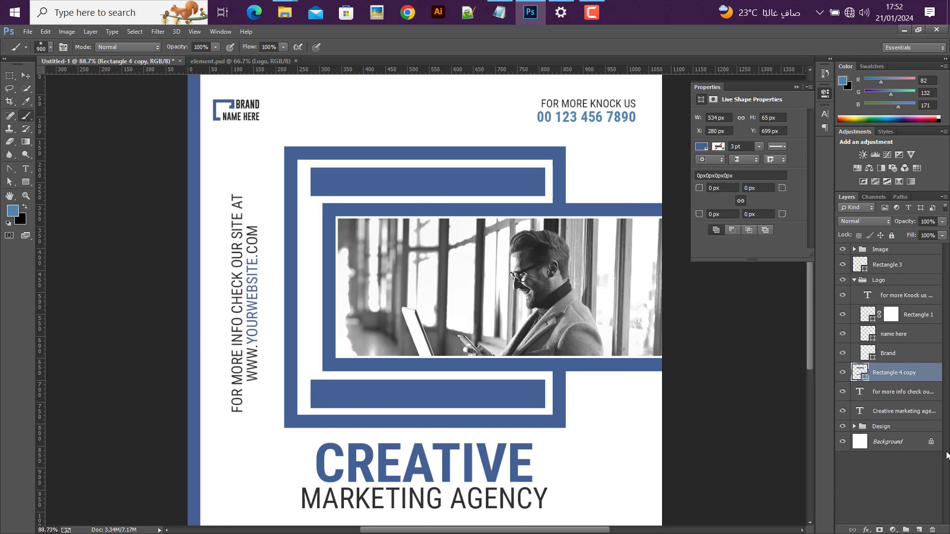
click(879, 529)
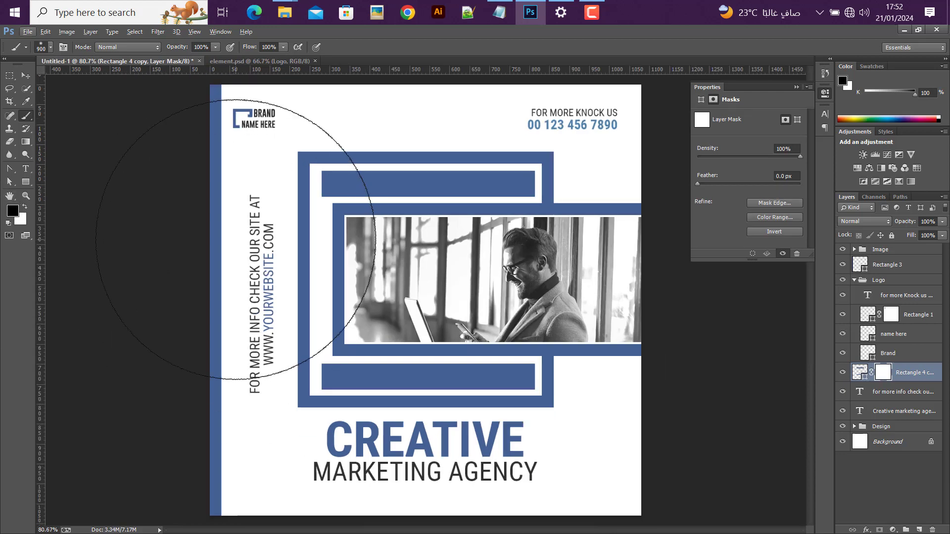
key(bracketleft)
key(bracketleft)
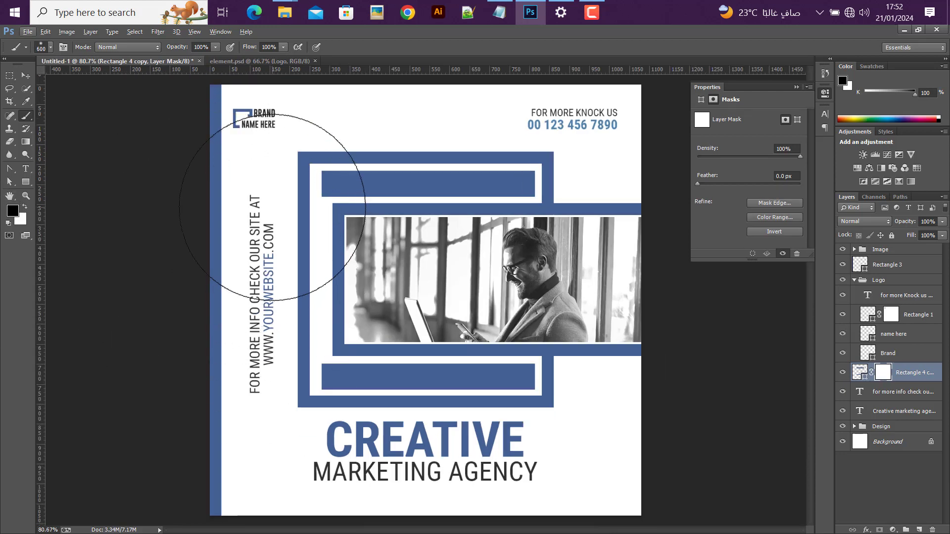
click(277, 190)
drag(273, 198, 276, 153)
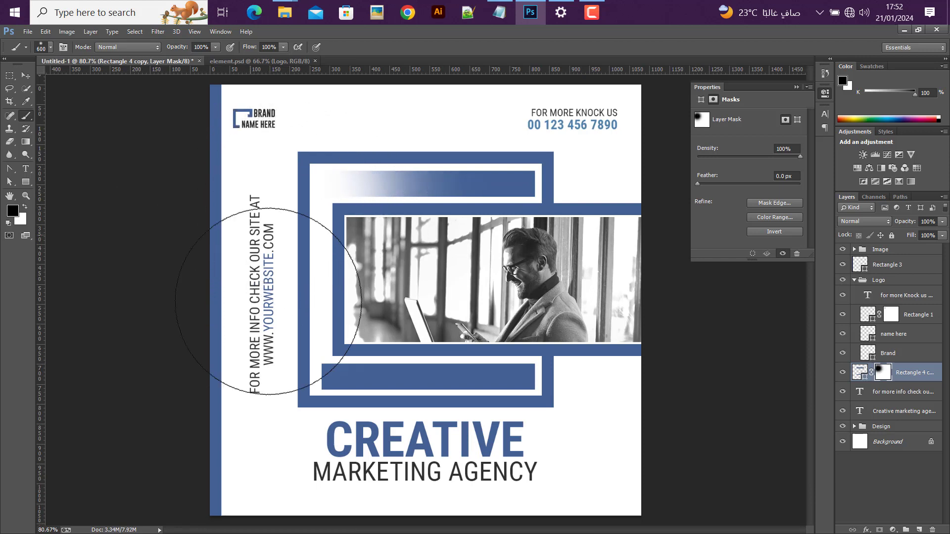
mouse_move(599, 425)
mouse_down()
mouse_move(573, 414)
mouse_move(573, 383)
mouse_up()
mouse_move(290, 187)
mouse_down()
mouse_move(276, 195)
mouse_move(305, 194)
mouse_up()
click(565, 390)
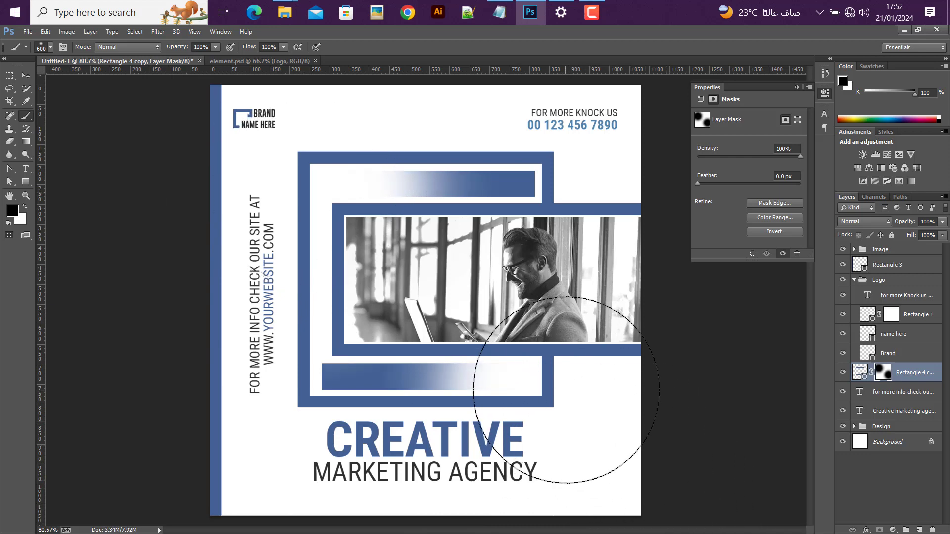
click(25, 75)
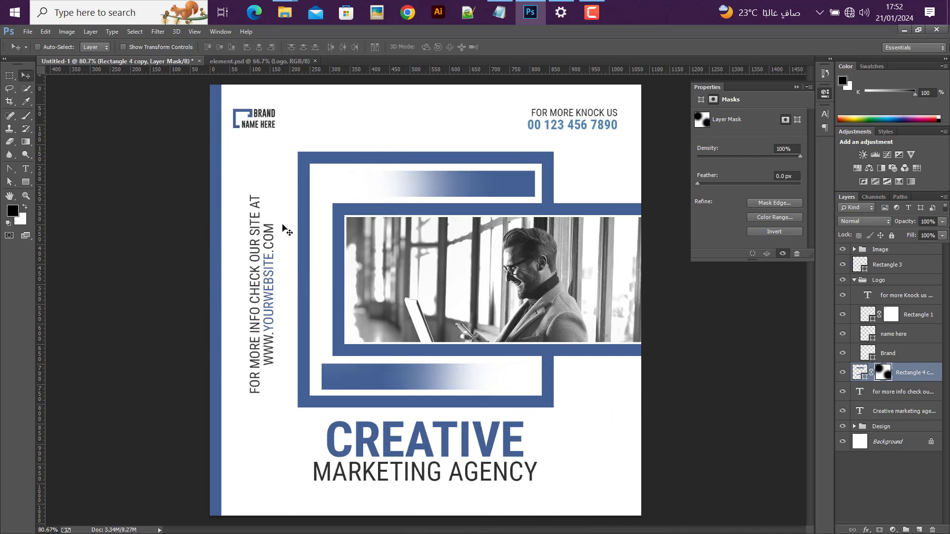
Compare the whole post with the faded bars hidden and shown.
scroll(383, 281, down, 3)
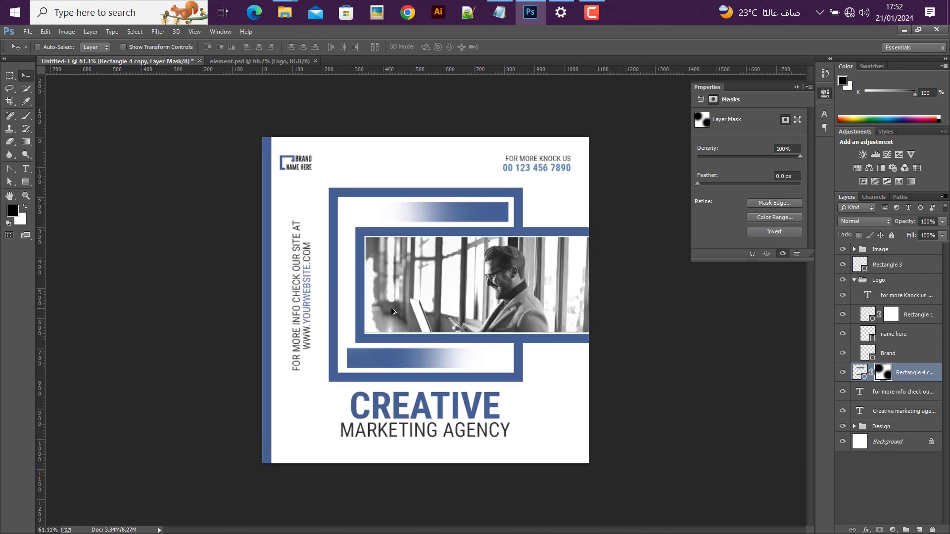
scroll(391, 311, up, 1)
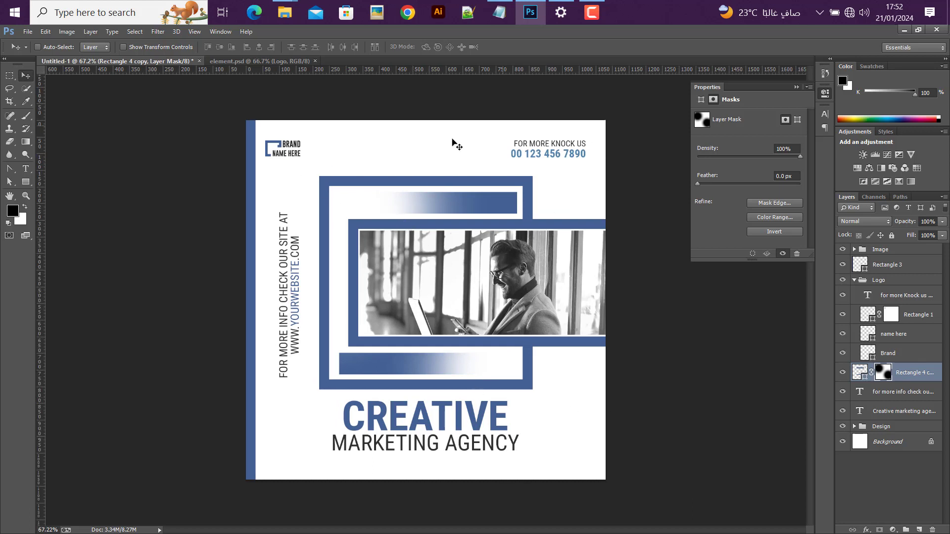
scroll(601, 431, down, 1)
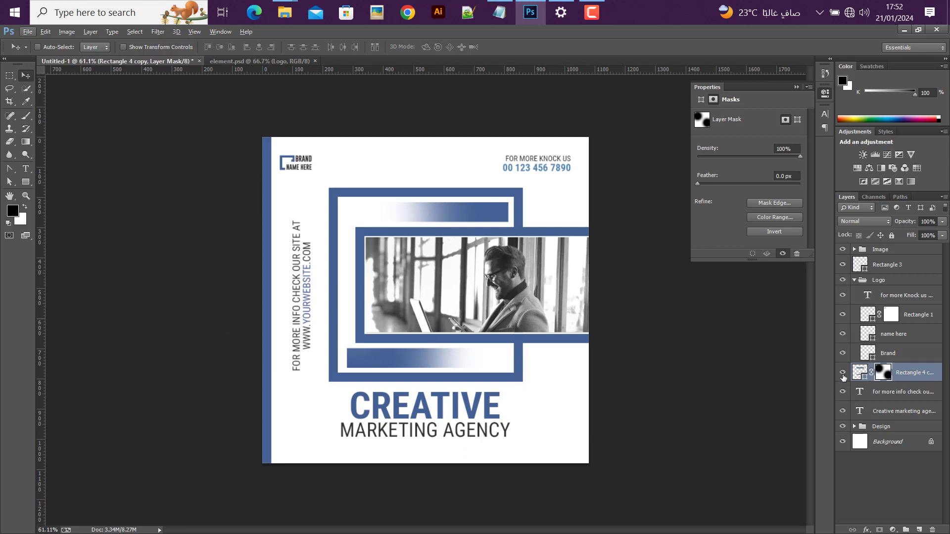
click(844, 375)
click(843, 375)
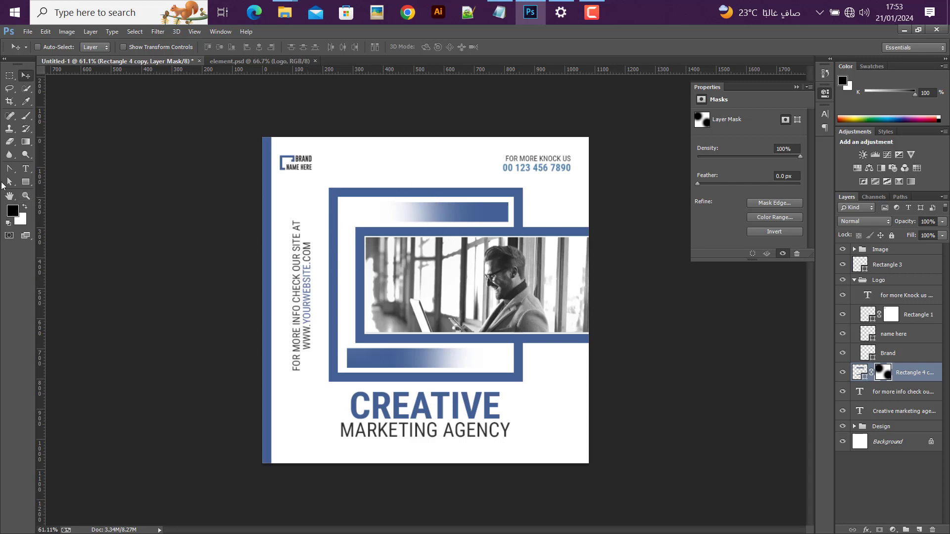
Show the guides and draw a 57 × 57 px square in blue #426092 in the canvas's lower-right corner, at X 1023 px, Y 1020 px.
click(27, 182)
key(ctrl+semicolon)
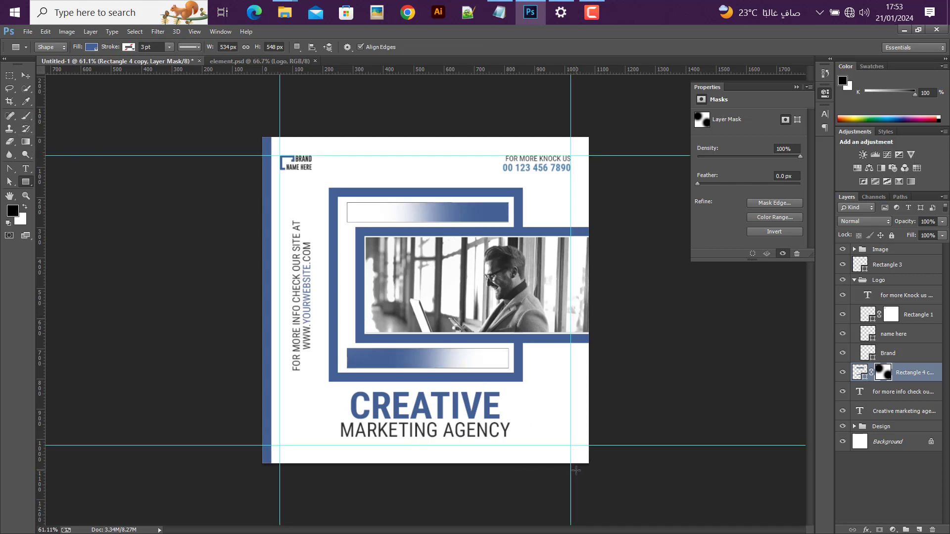
drag(589, 463, 565, 442)
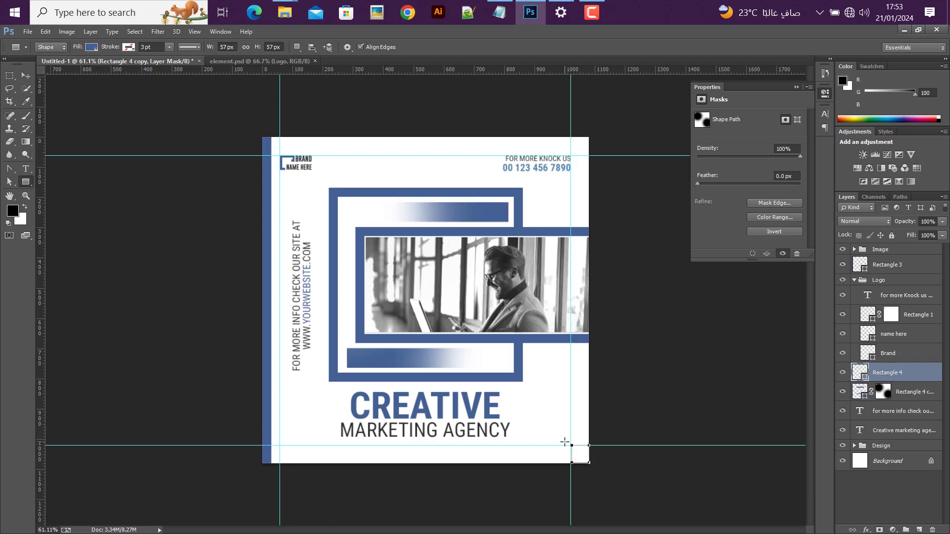
double_click(864, 377)
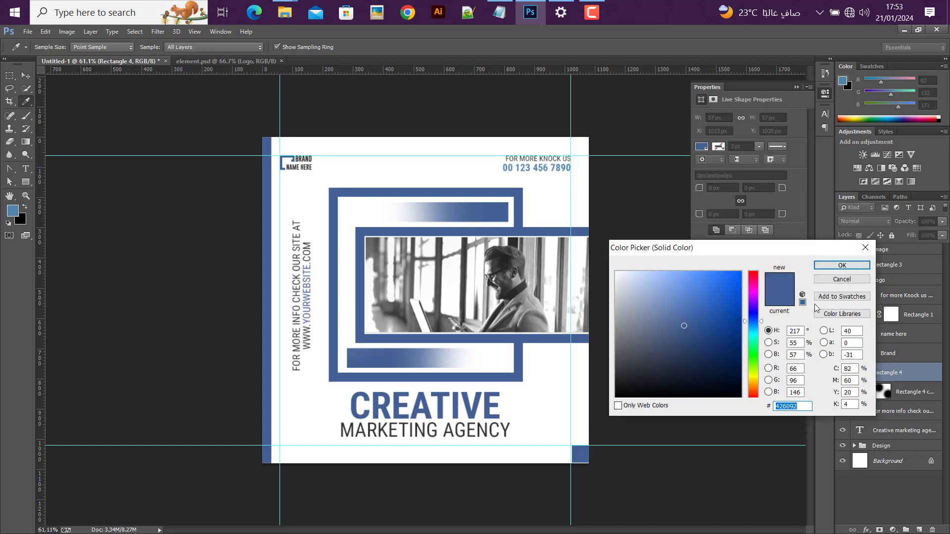
click(841, 266)
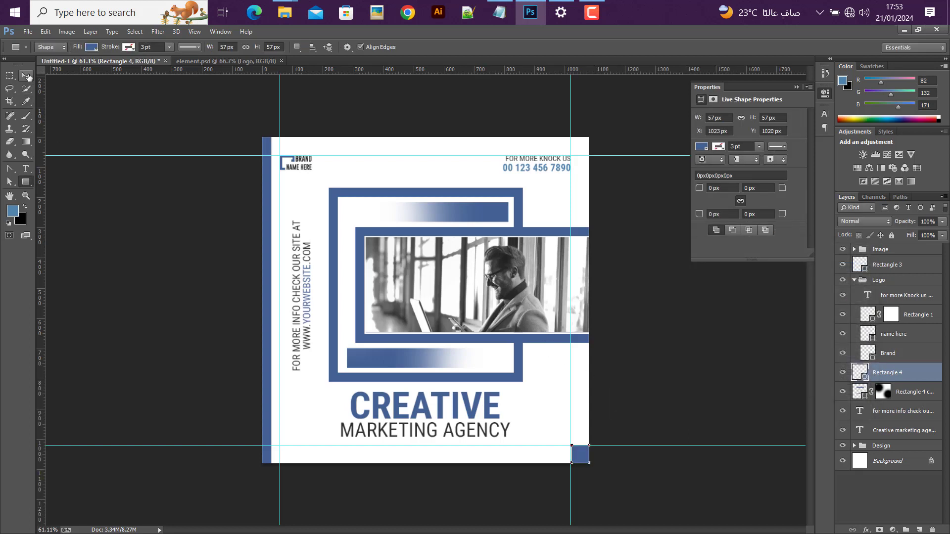
Nudge the corner square down to Y 1023 px and hide Rectangle 3, the blue strip along the canvas's left edge.
click(26, 76)
key(Down)
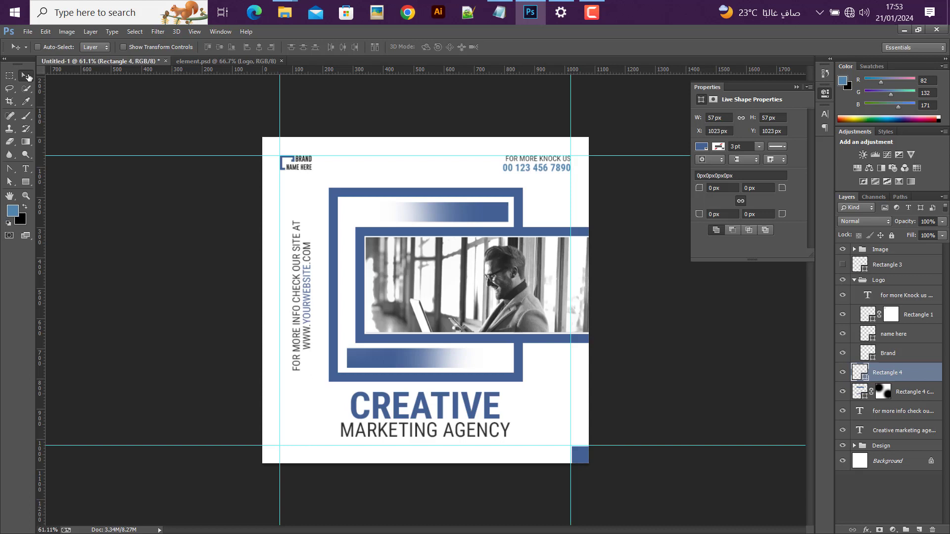
Enlarge the corner square proportionally to 91 × 91 px, keeping its lower-right corner in place, and hide the guides.
key(ctrl+t)
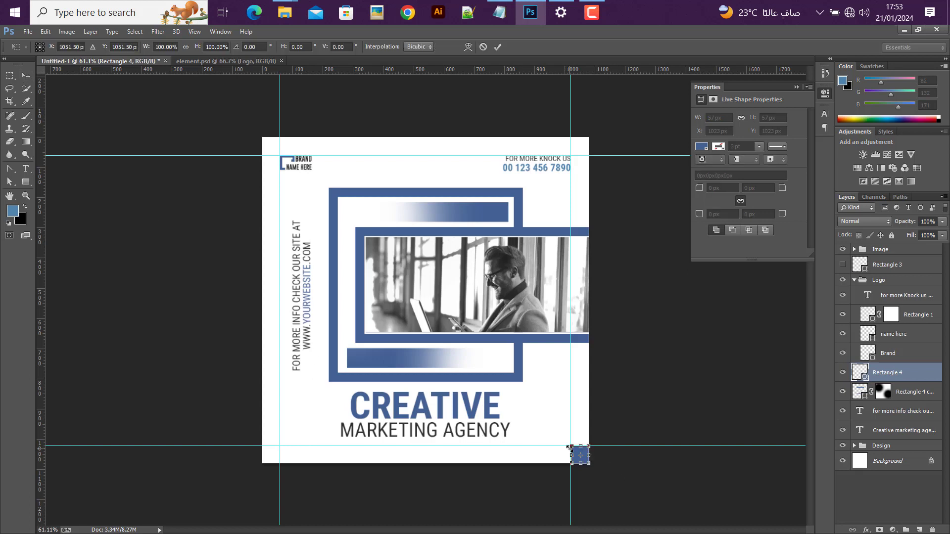
drag(572, 447, 561, 436)
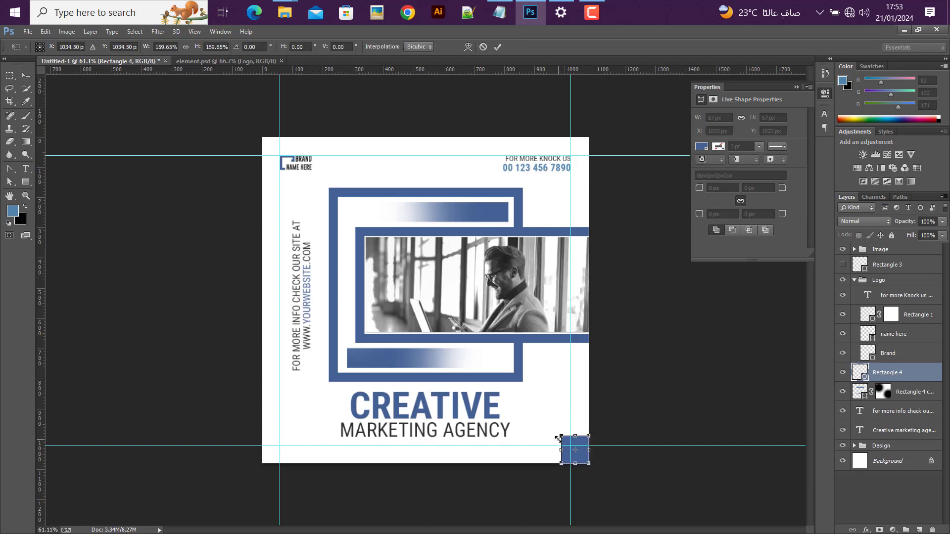
click(497, 47)
key(ctrl+semicolon)
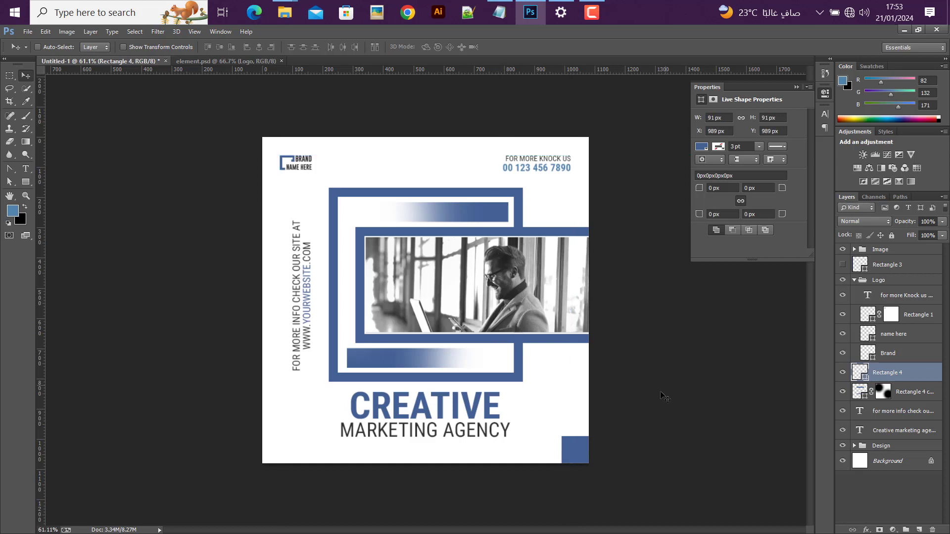
scroll(594, 433, down, 2)
scroll(594, 432, up, 2)
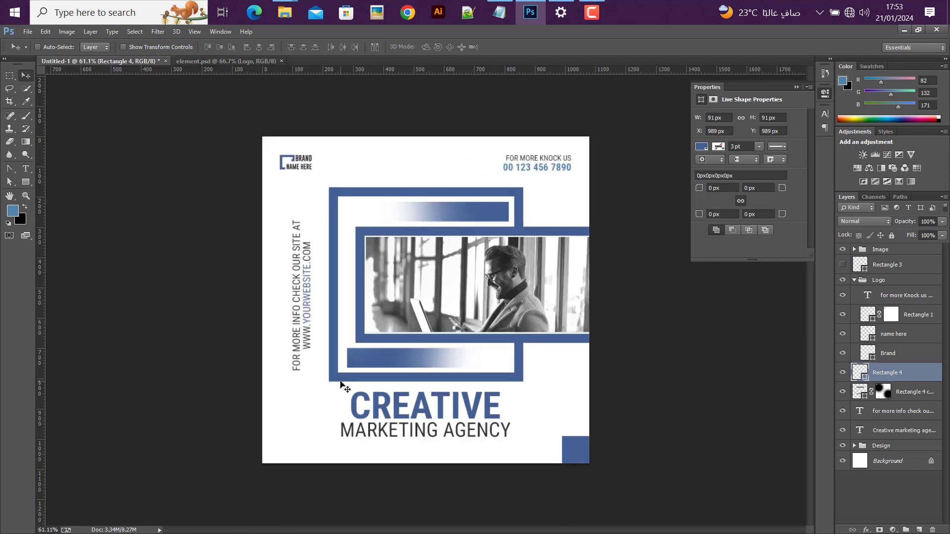
scroll(340, 382, up, 1)
scroll(339, 383, down, 1)
scroll(340, 383, up, 1)
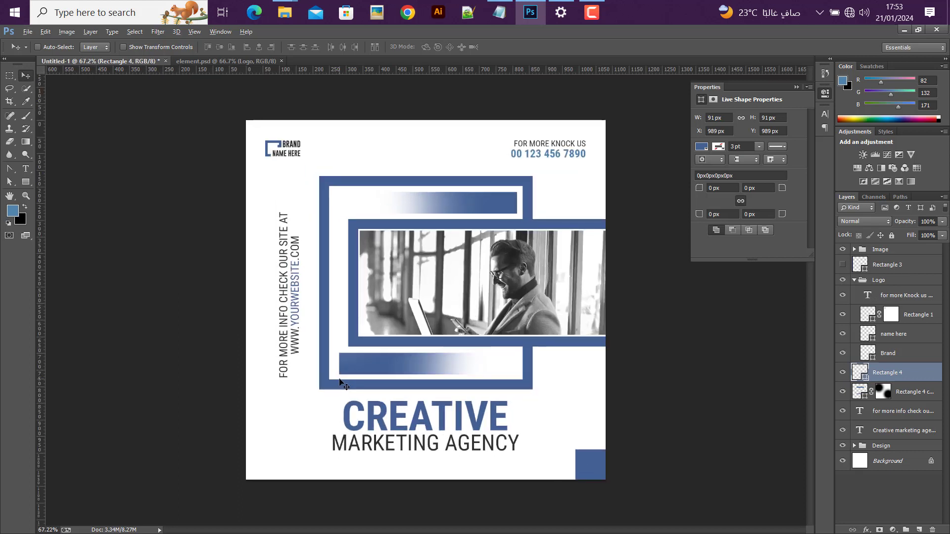